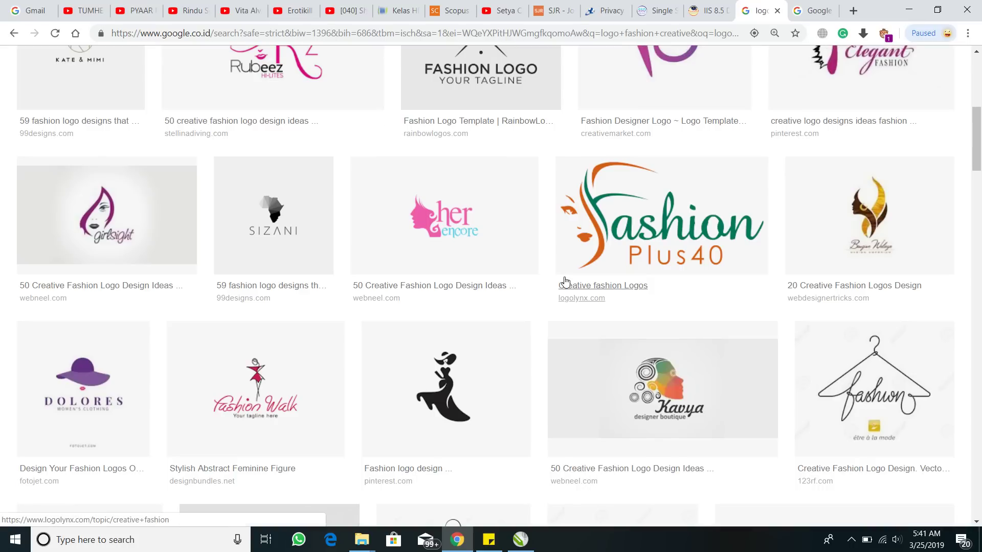
Browse the creative fashion logo image results, open the Fashion Look logo in a new tab, and show the CREATIVE logo preview.
scroll(567, 282, "down", 3)
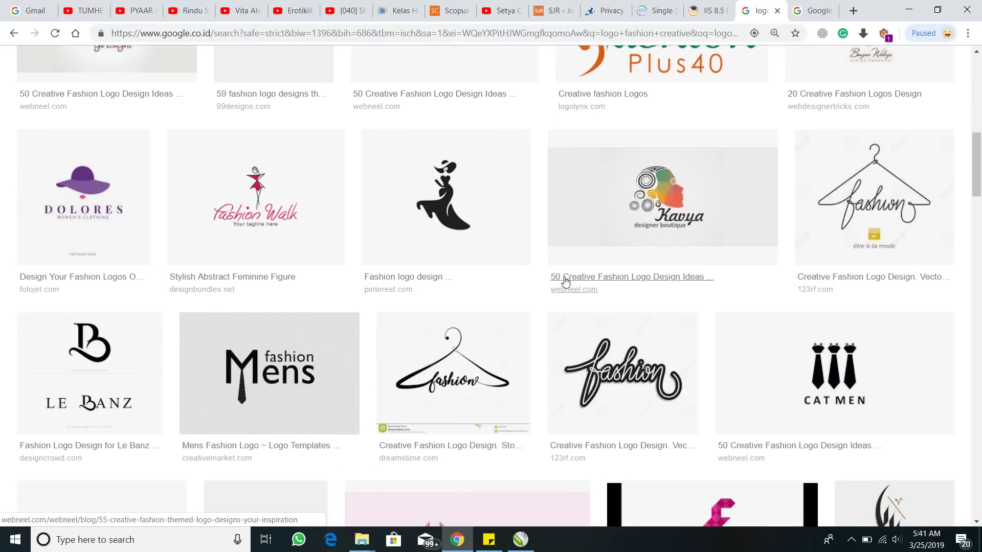
scroll(567, 282, "down", 2)
scroll(565, 282, "down", 2)
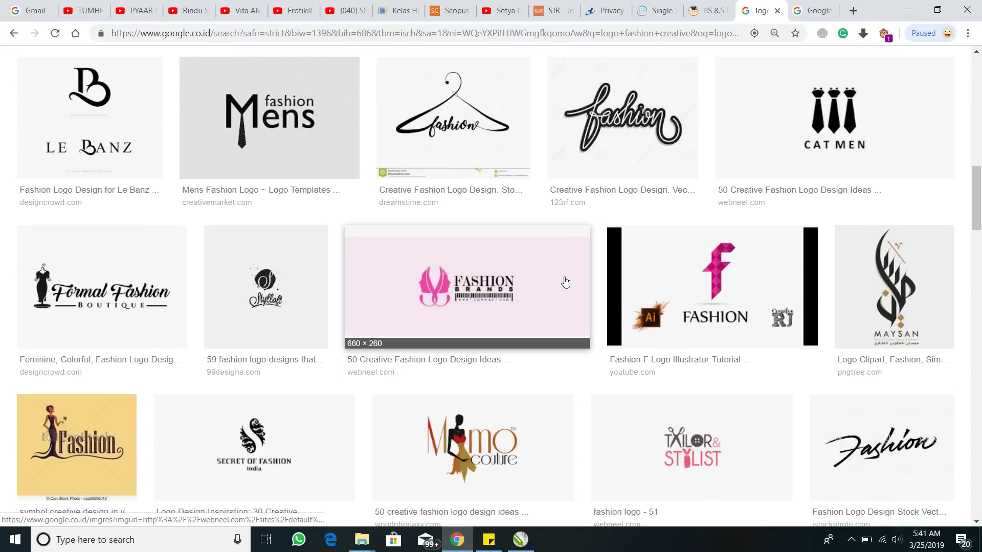
scroll(565, 282, "down", 2)
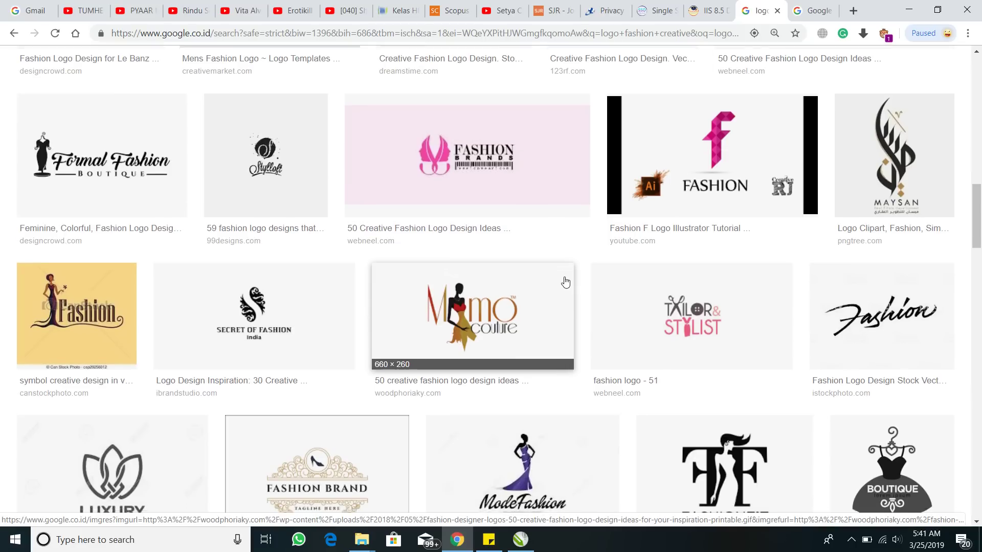
scroll(566, 281, "down", 2)
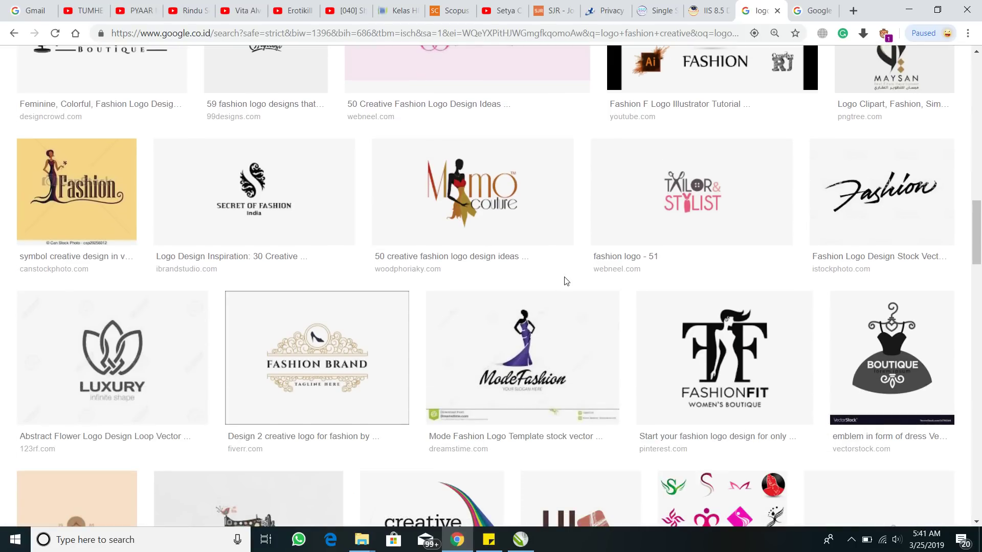
scroll(567, 281, "down", 1)
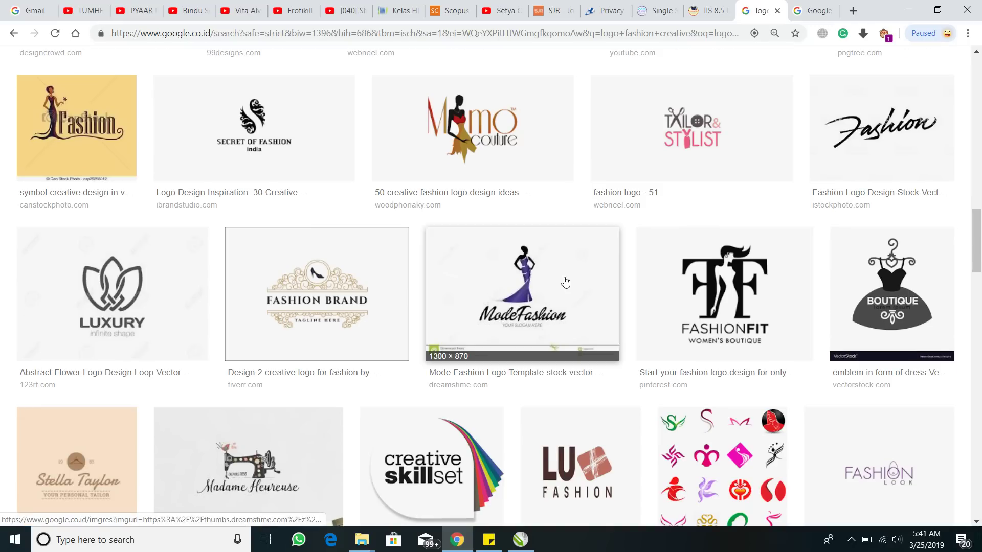
scroll(566, 282, "down", 2)
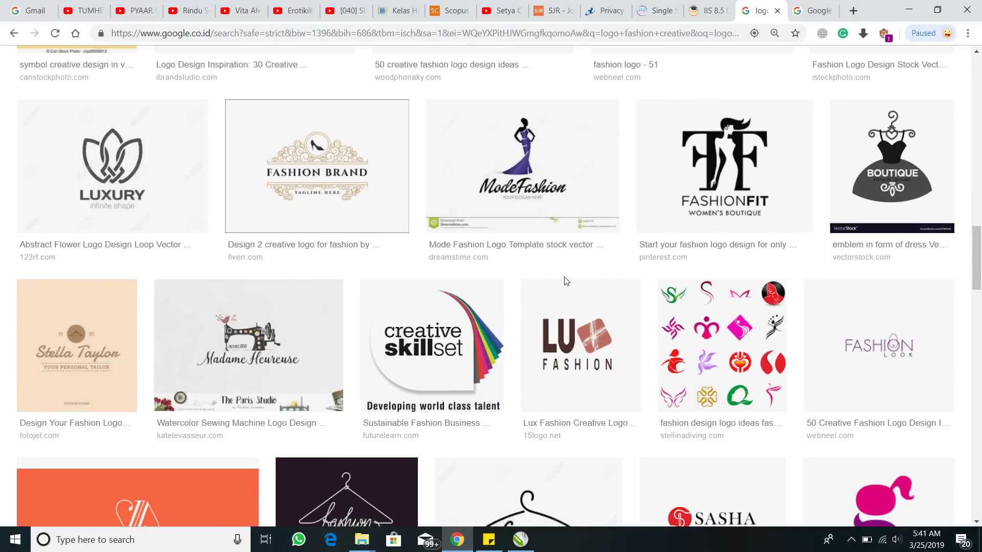
right_click(868, 333)
left_click(845, 148)
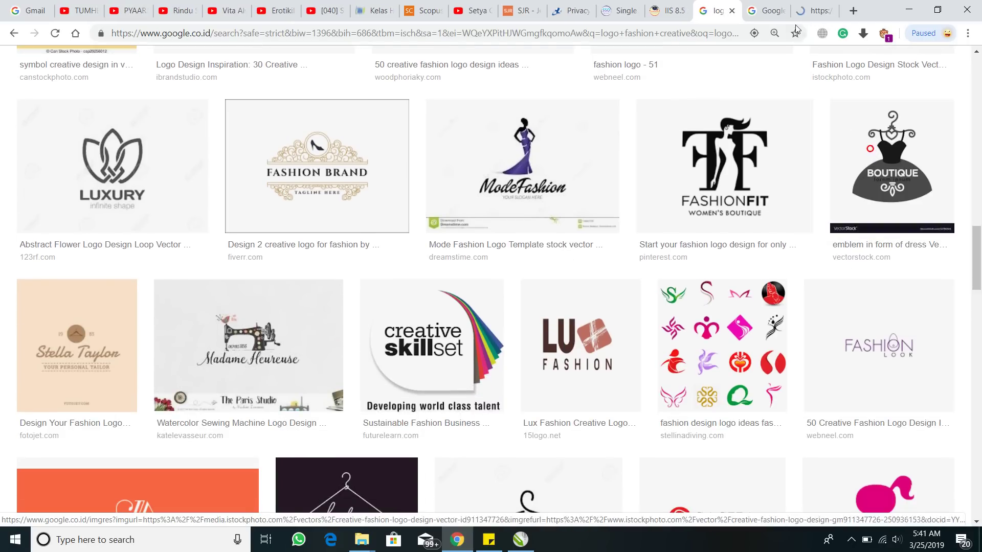
left_click(764, 7)
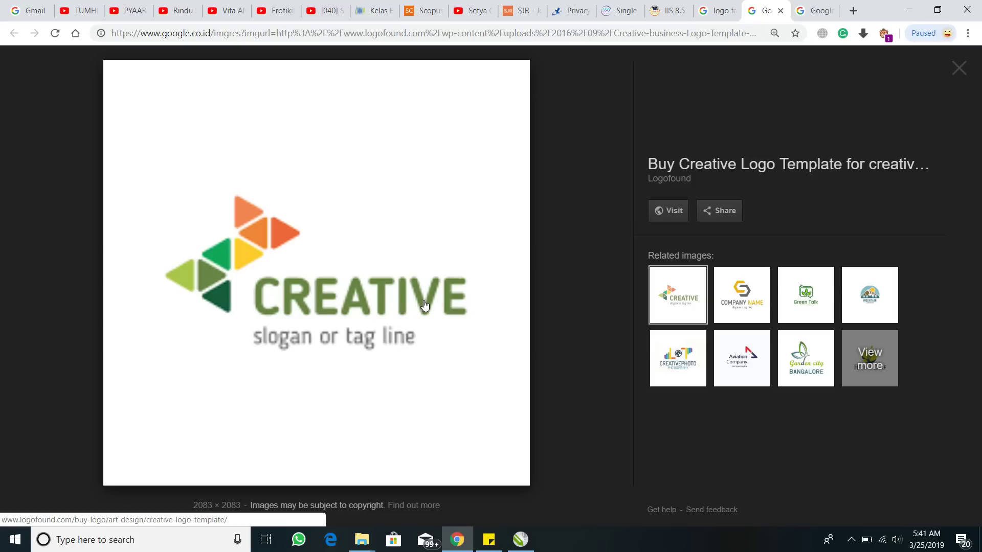
left_click(472, 412)
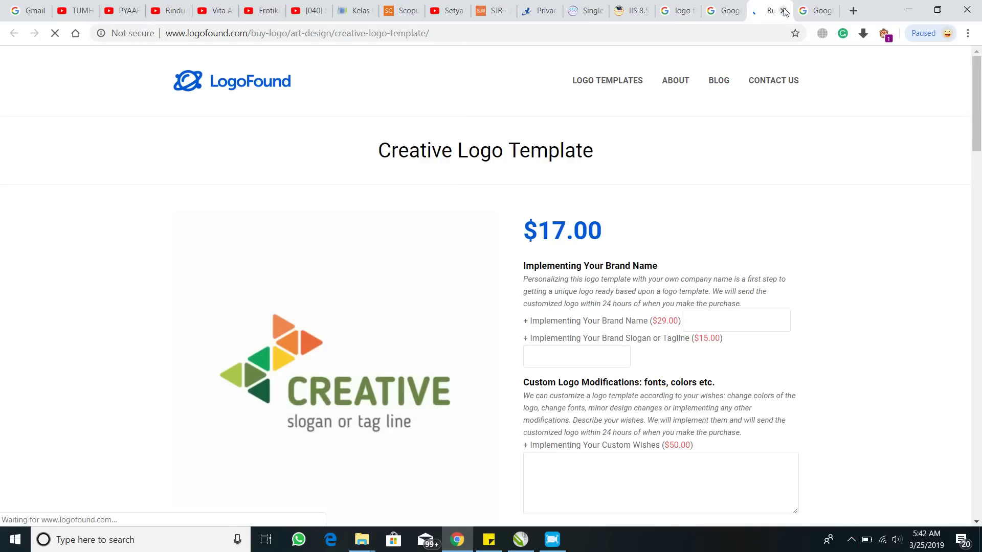
right_click(332, 392)
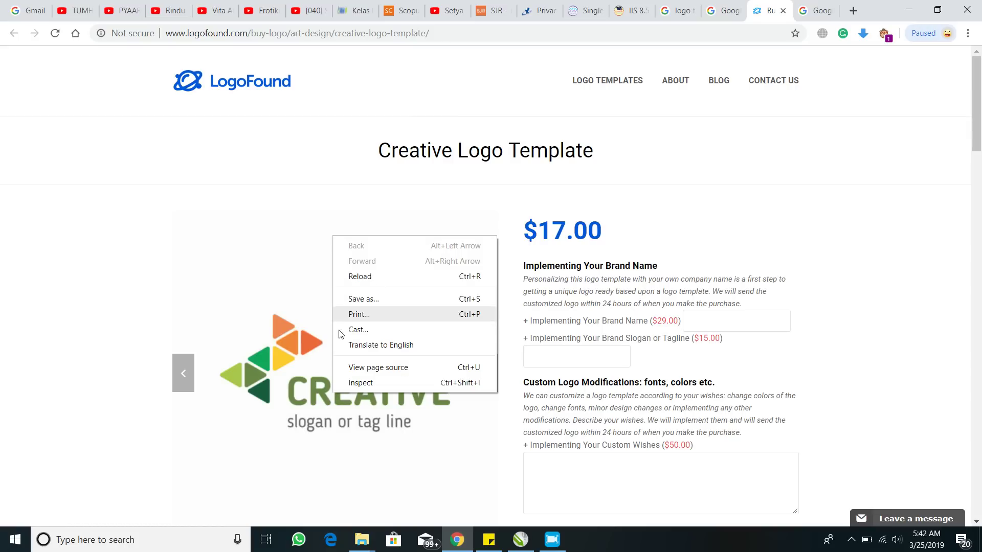
right_click(300, 356)
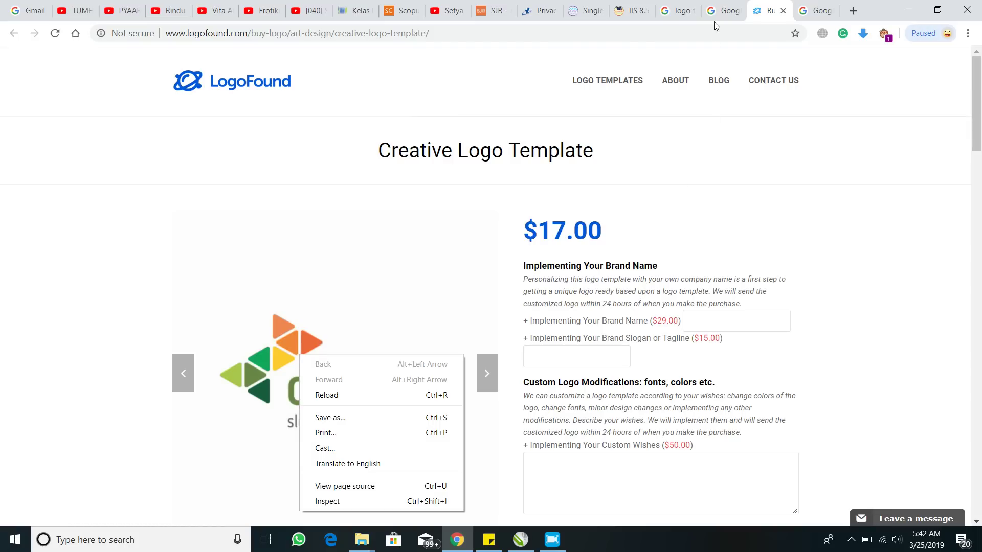
left_click(720, 20)
left_click(759, 15)
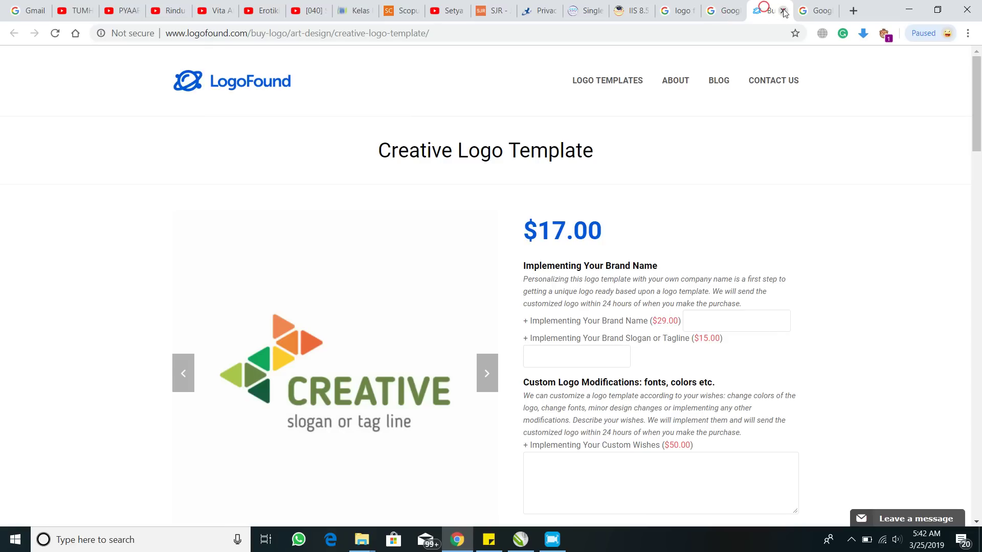
left_click(784, 11)
Copy the CREATIVE logo image from its preview and switch to CorelDRAW.
right_click(331, 299)
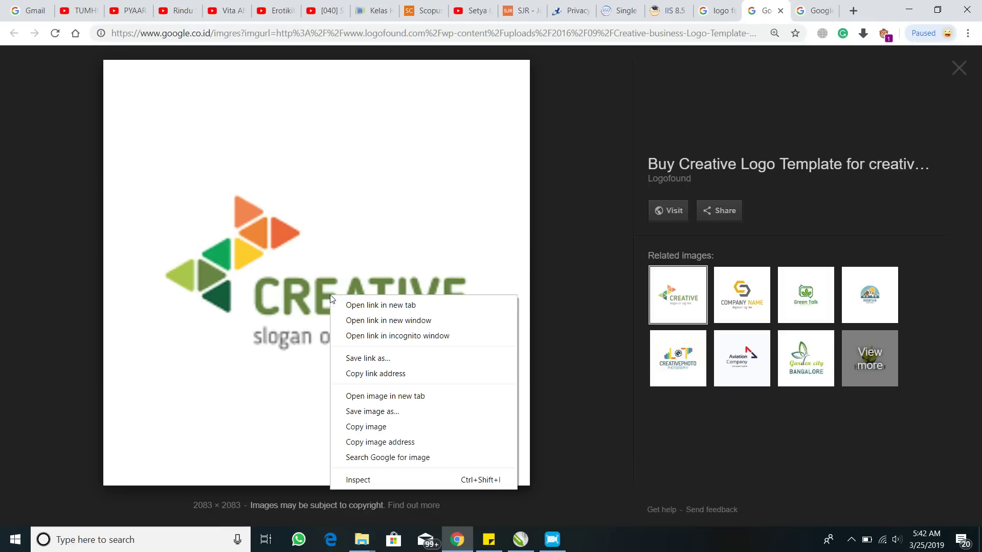
left_click(372, 428)
left_click(518, 539)
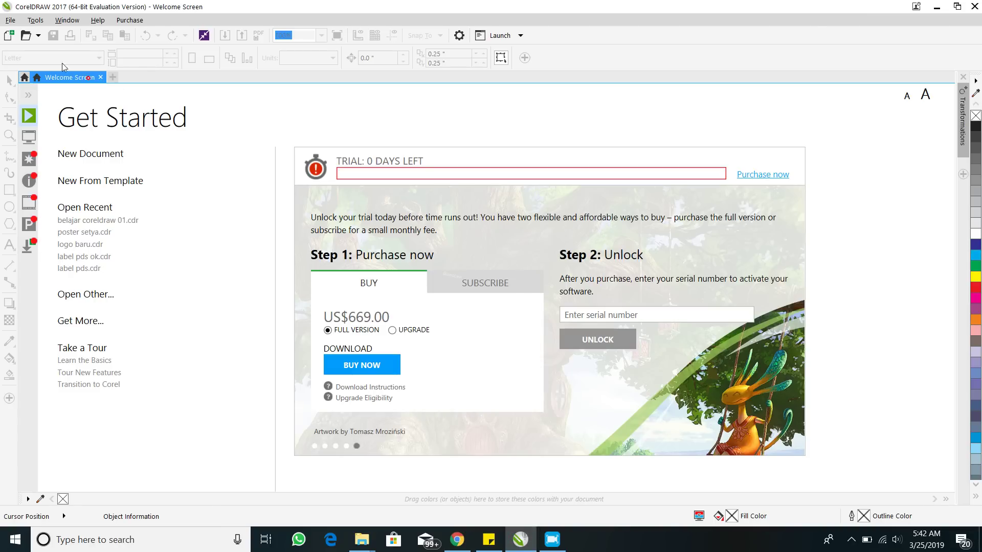
Create a new A4 landscape document in place of the welcome screen, with CMYK color mode and 150 dpi rendering resolution.
left_click(90, 77)
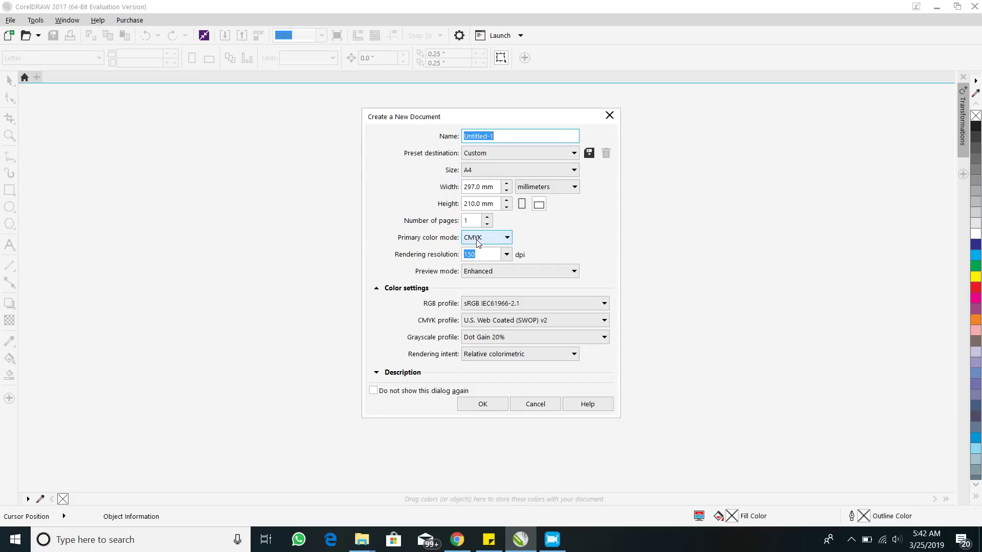
left_click(480, 255)
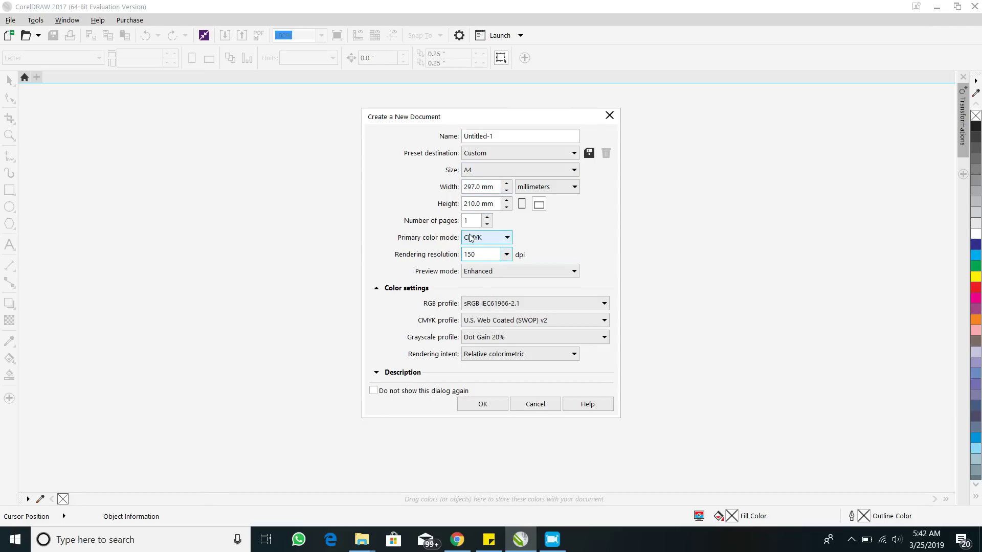
left_click(505, 409)
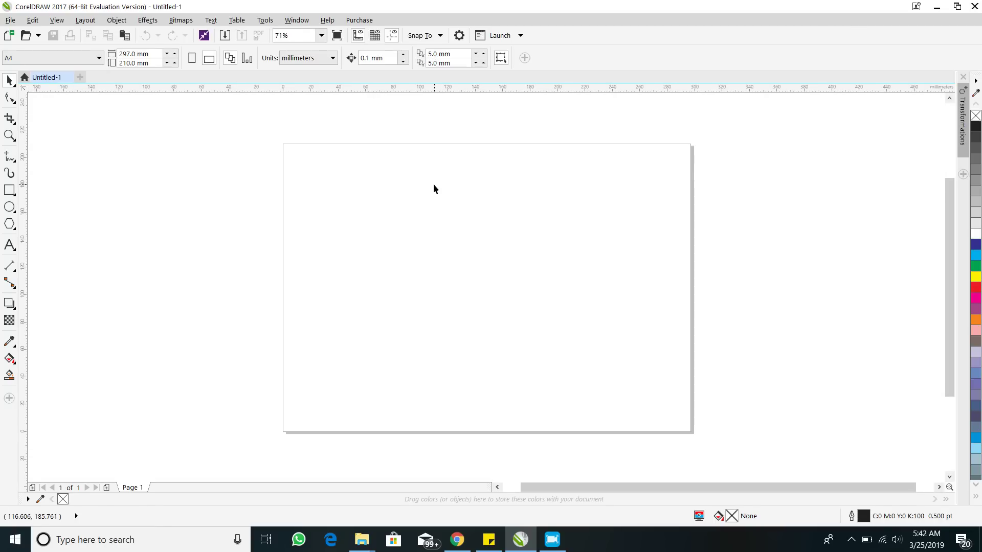
Paste the CREATIVE logo and move it near the page's upper-left corner, at about X 45 mm, Y 161 mm.
right_click(399, 200)
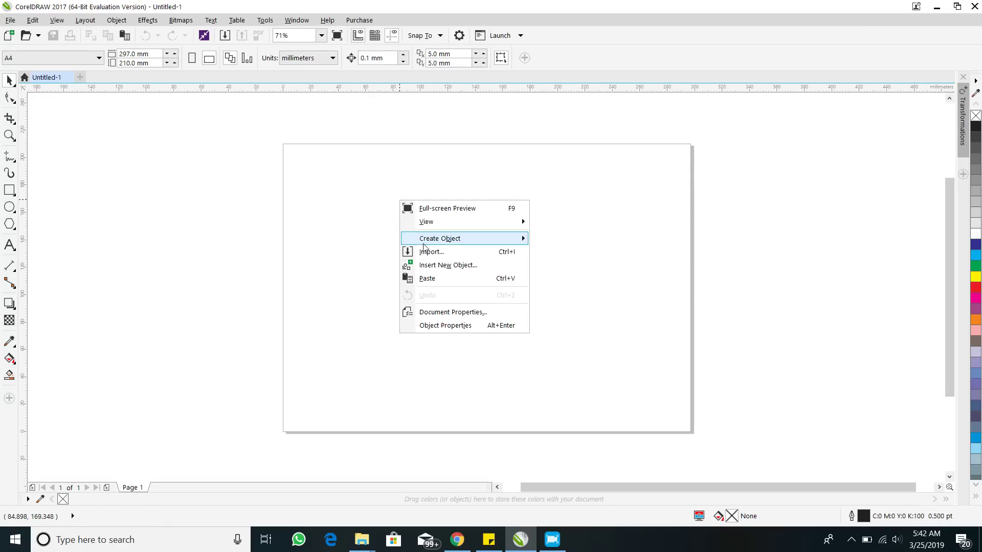
left_click(443, 277)
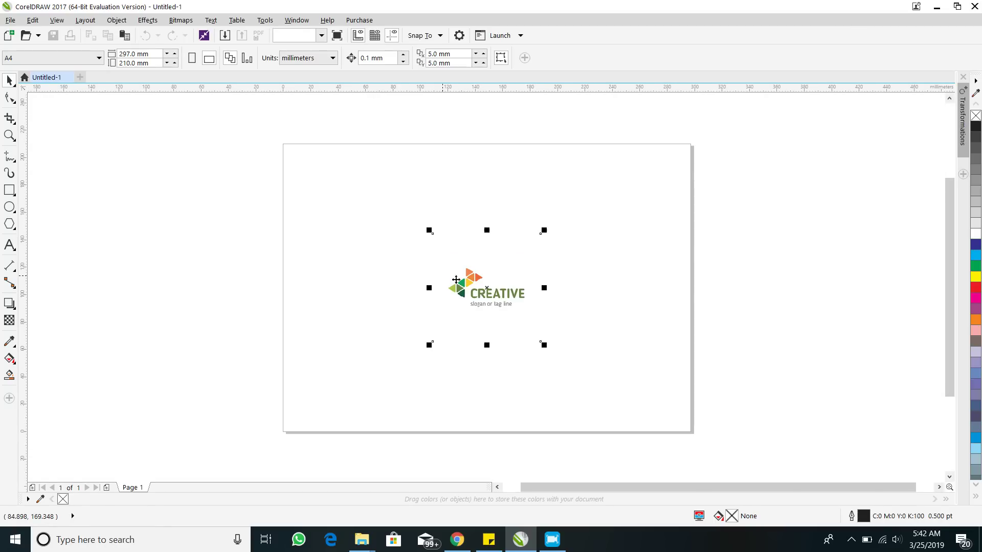
left_click_drag(503, 303, 362, 230)
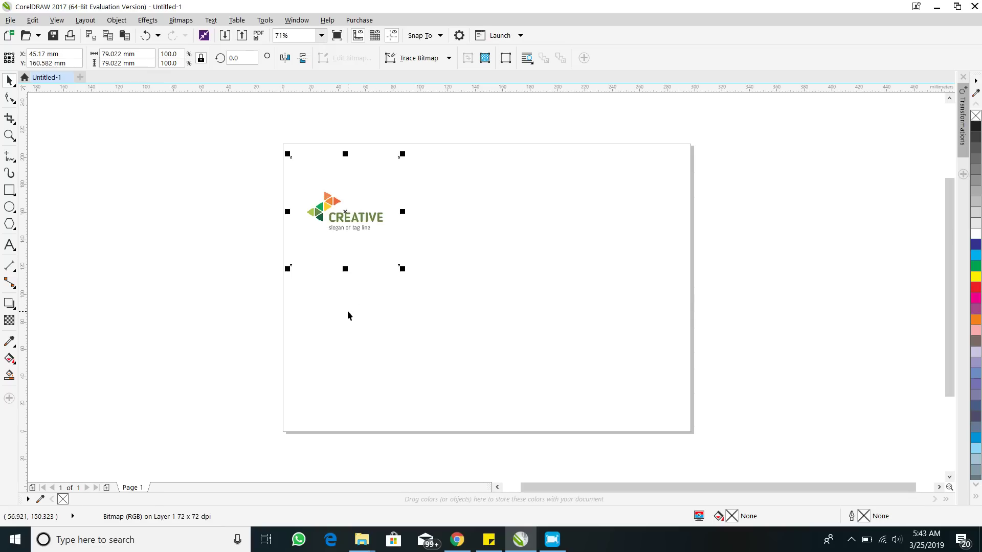
left_click(347, 311)
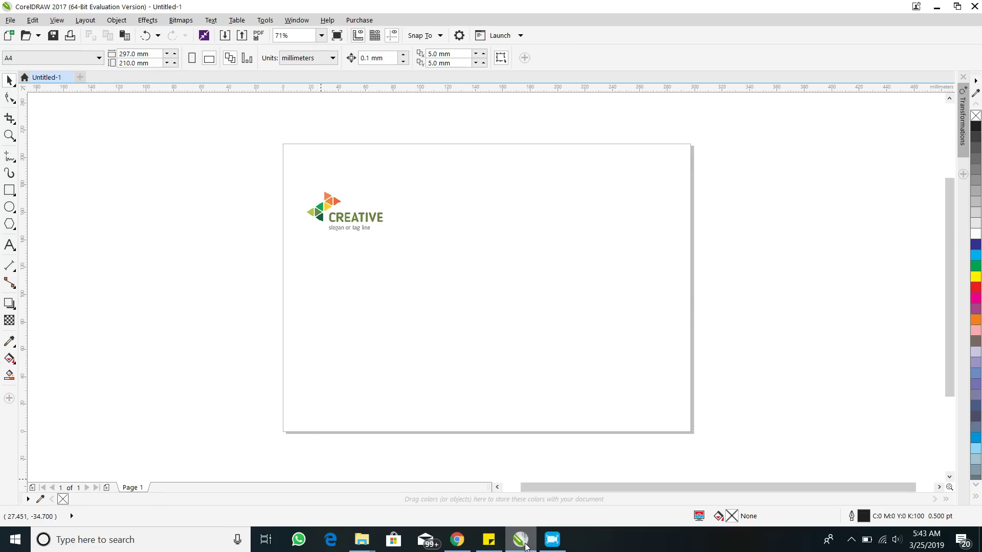
Switch to Chrome, close the CREATIVE logo preview, and copy the Fashion Look logo image.
left_click(490, 497)
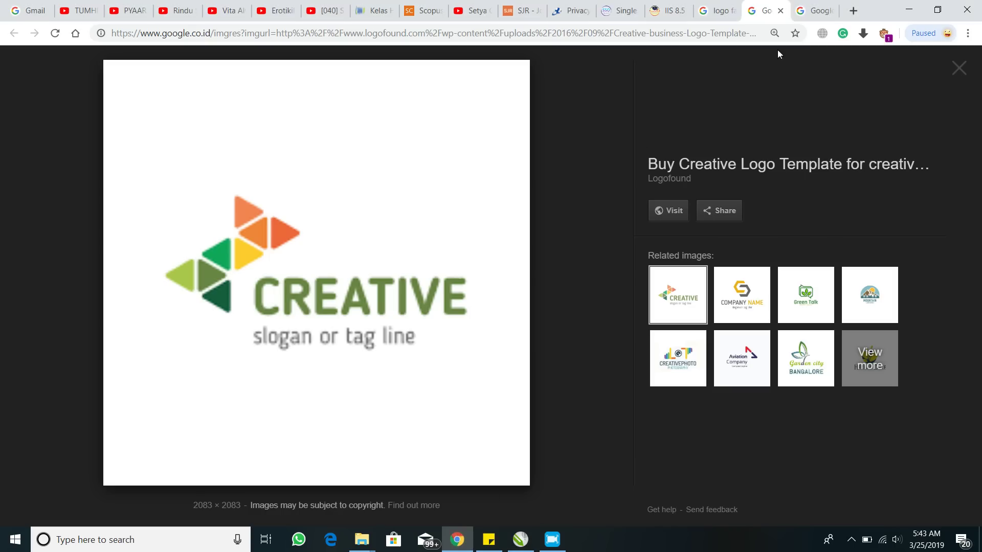
left_click(781, 11)
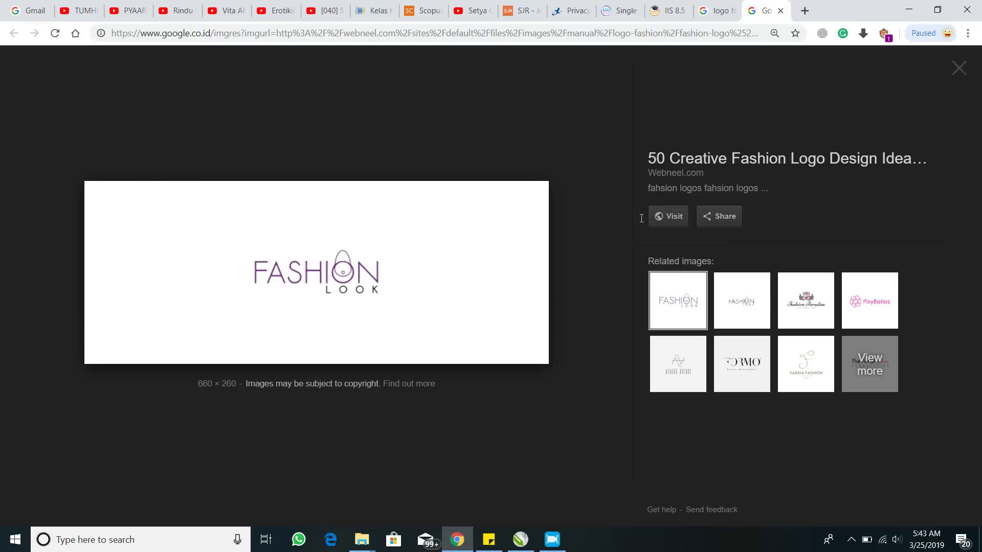
right_click(336, 276)
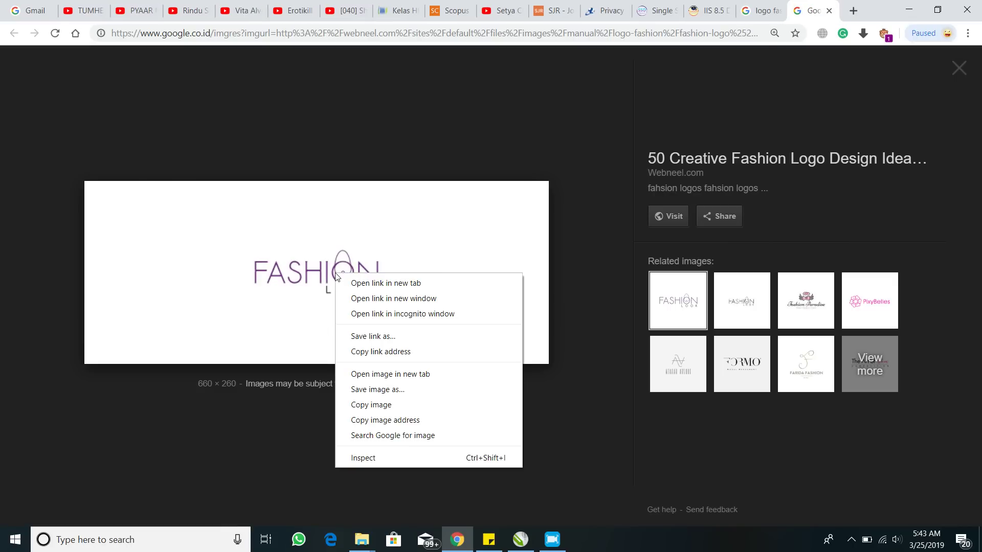
left_click(365, 405)
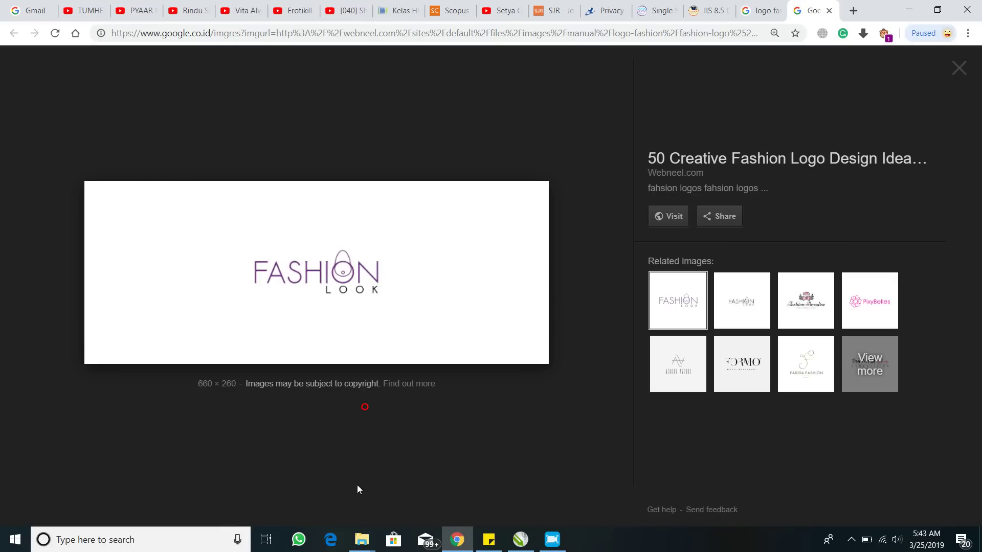
Switch to CorelDRAW, paste the Fashion Look logo, and place it below the CREATIVE logo on the page.
left_click(521, 539)
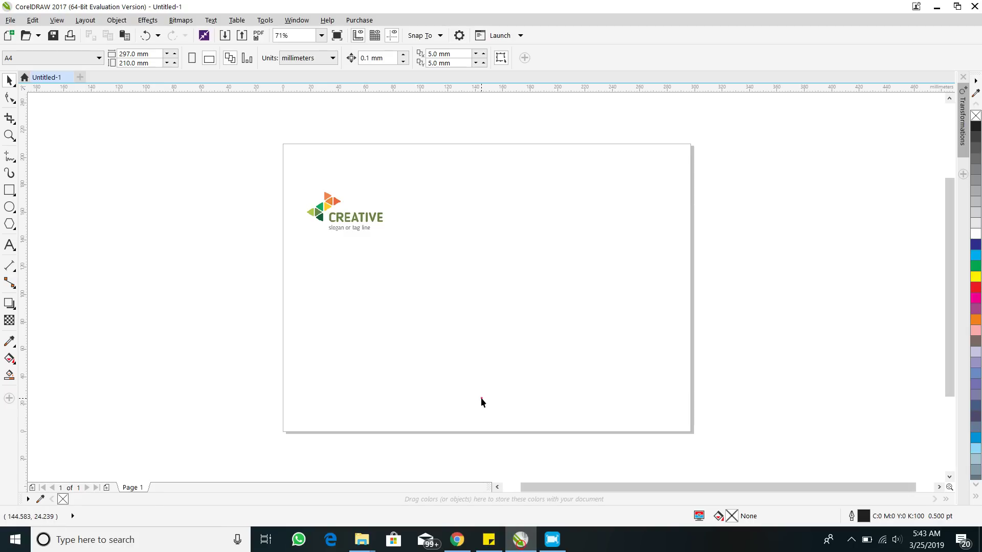
key("ctrl+v")
left_click_drag(496, 310, 384, 320)
Switch to Chrome, preview the related Fashion Paradise logo, and copy its image.
left_click(457, 539)
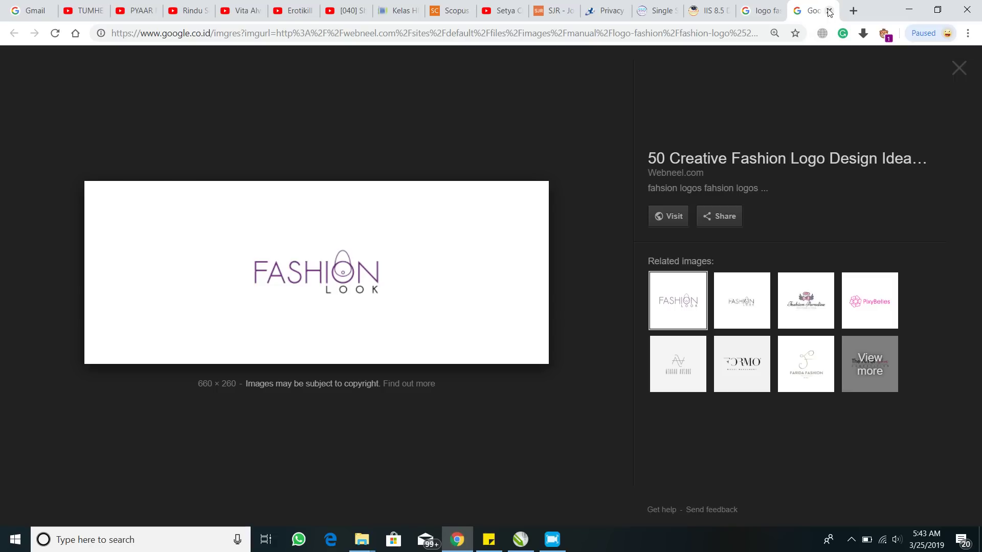
left_click(820, 299)
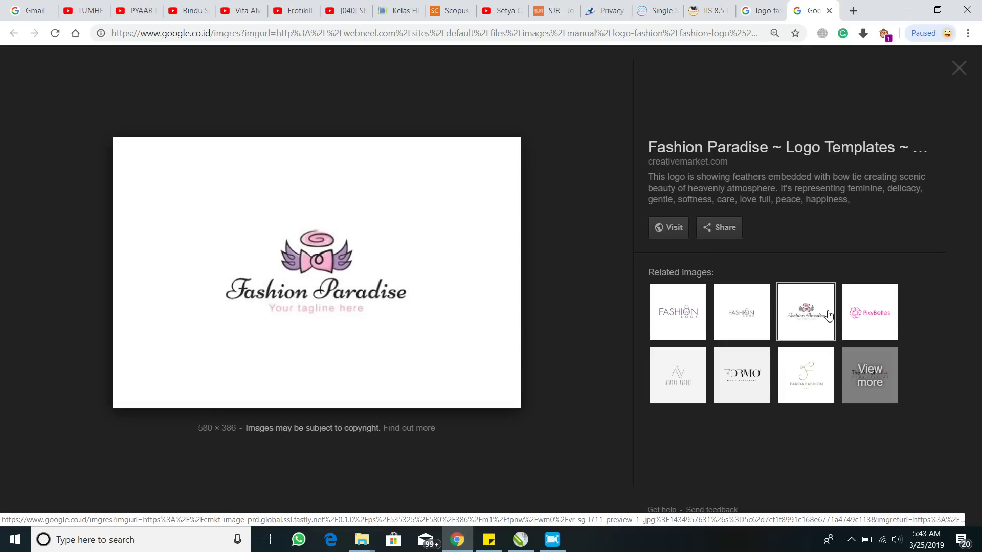
left_click(762, 322)
left_click(815, 312)
right_click(411, 278)
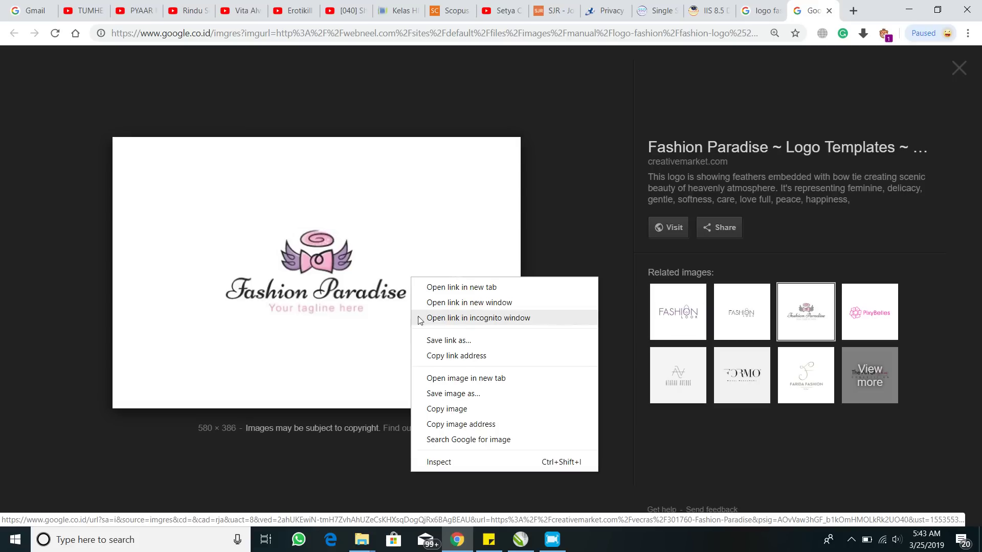
left_click(446, 408)
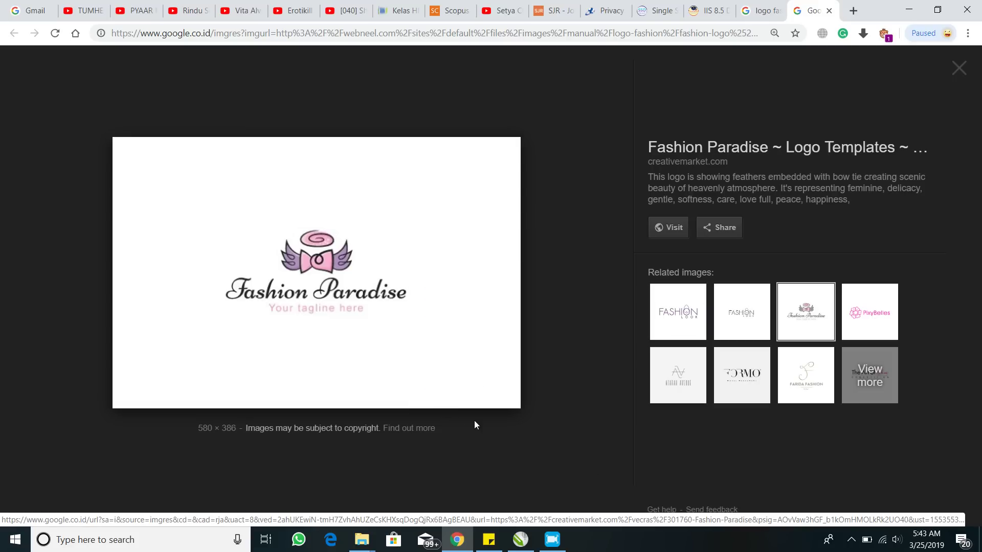
Switch to CorelDRAW, paste the Fashion Paradise logo, and move it off the page, left of the CREATIVE logo.
key("alt+Tab")
left_click(489, 451)
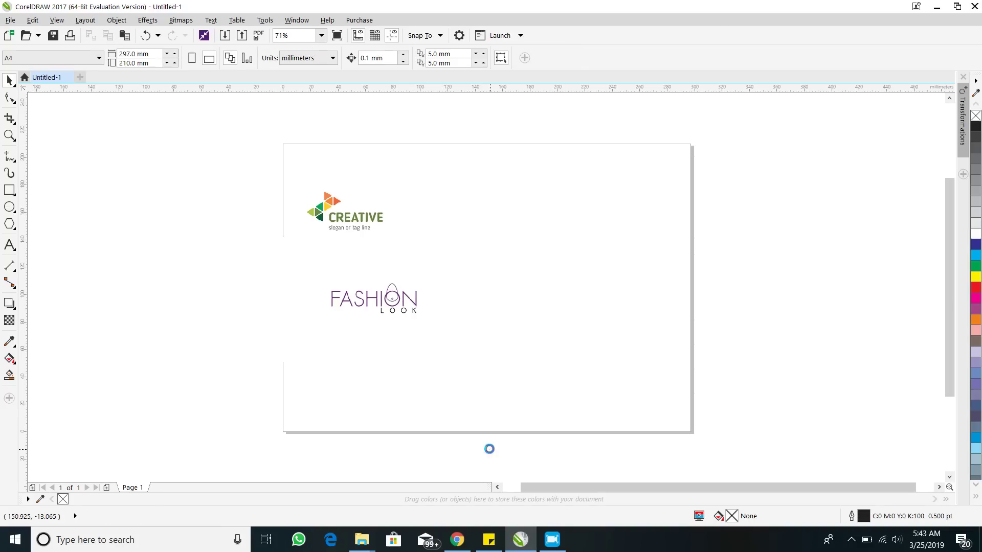
key("ctrl+v")
left_click_drag(494, 311, 153, 249)
left_click(363, 385)
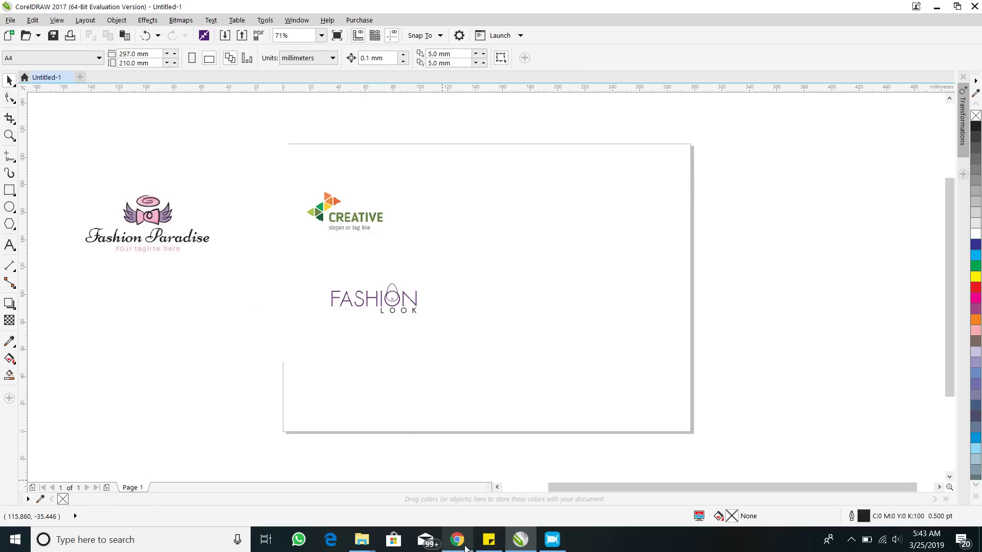
Switch to Chrome, close the Fashion Paradise preview, and open the Watercolor Sewing Machine Logo Design result's preview.
left_click(457, 540)
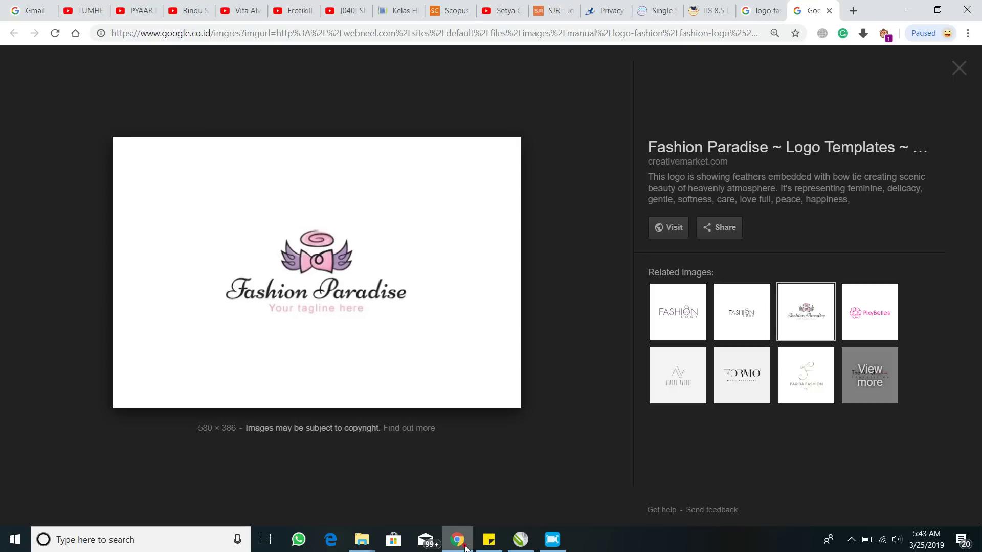
left_click(829, 13)
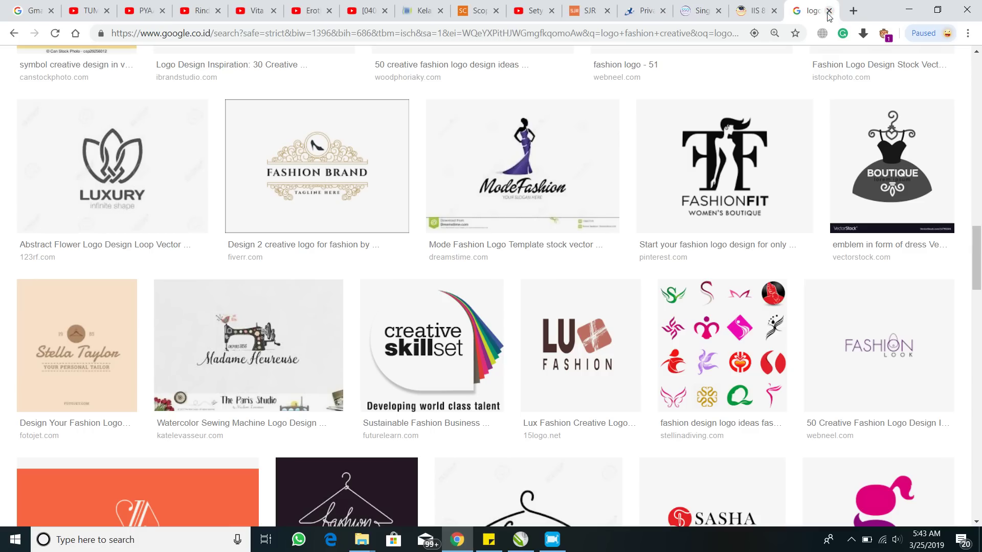
left_click(243, 340)
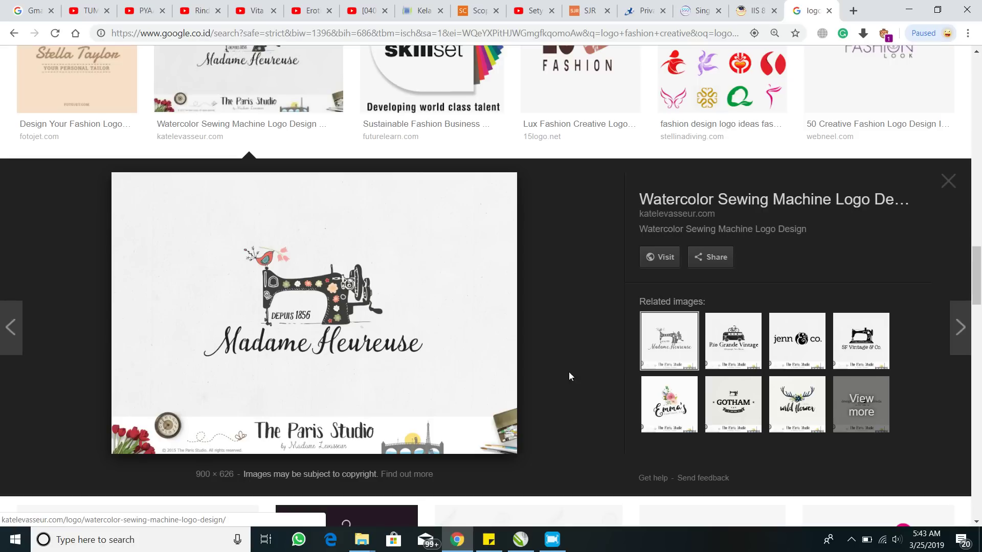
Preview the related Watercolor Floral Logo Design and Vintage Bus & Bike Logo Design images.
left_click(659, 392)
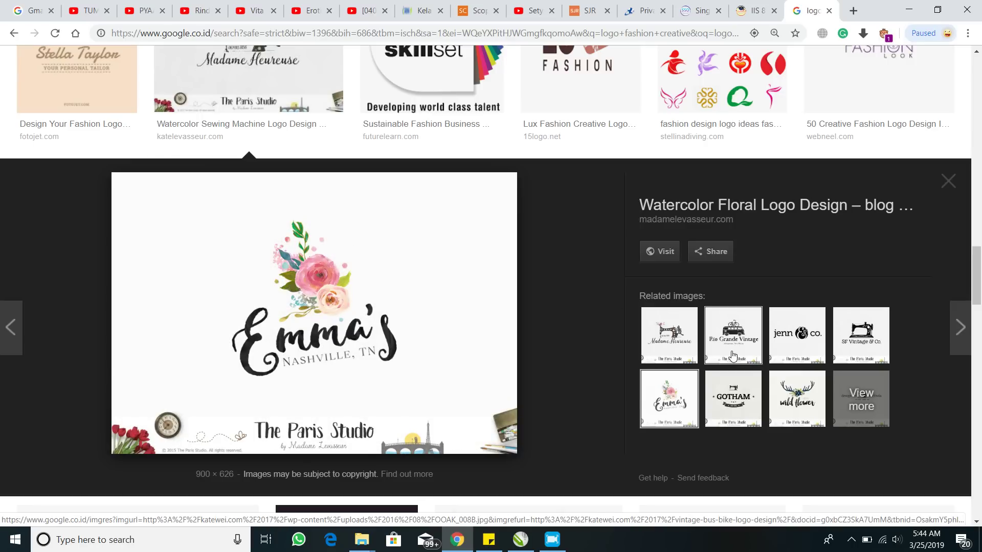
left_click(733, 335)
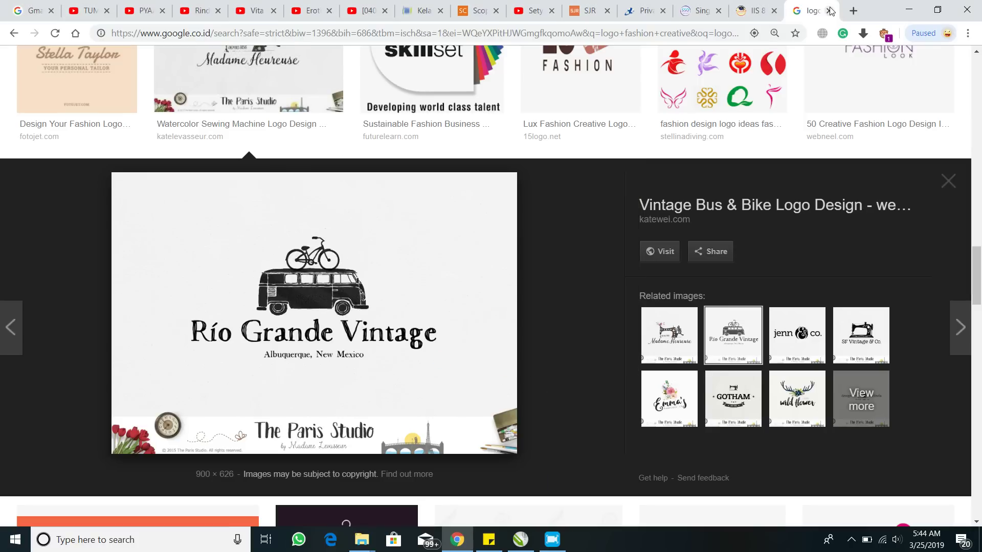
Switch to CorelDRAW and move the Fashion Look logo toward the page's lower-left corner, below the Fashion Paradise logo.
left_click(514, 542)
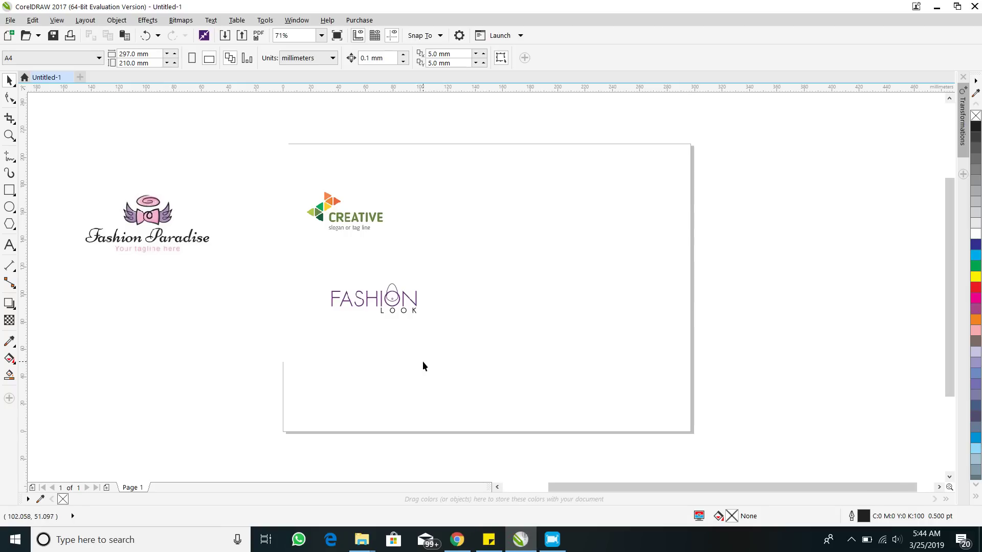
left_click_drag(392, 303, 210, 413)
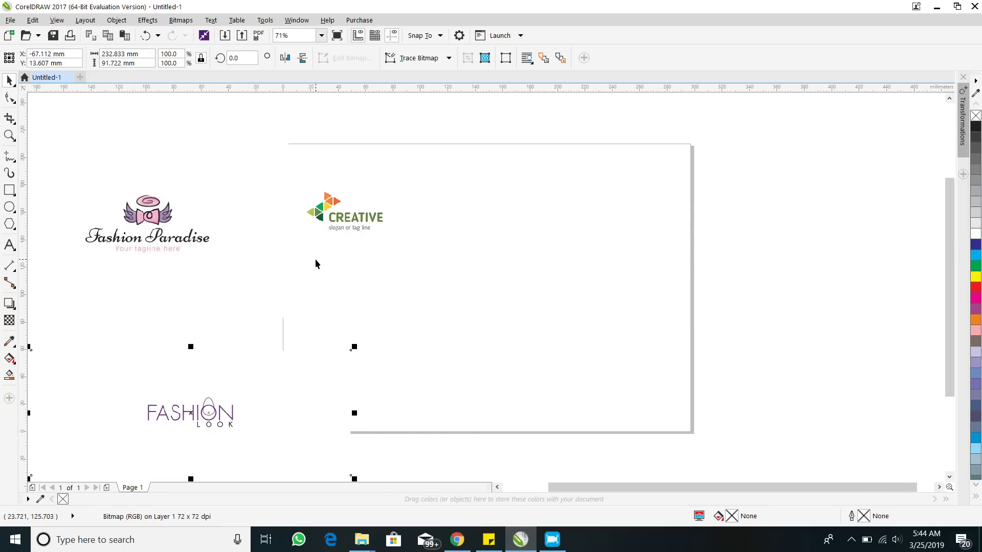
Shift the CREATIVE logo slightly right near the page's upper-left corner and lock it in place.
left_click_drag(351, 228, 359, 218)
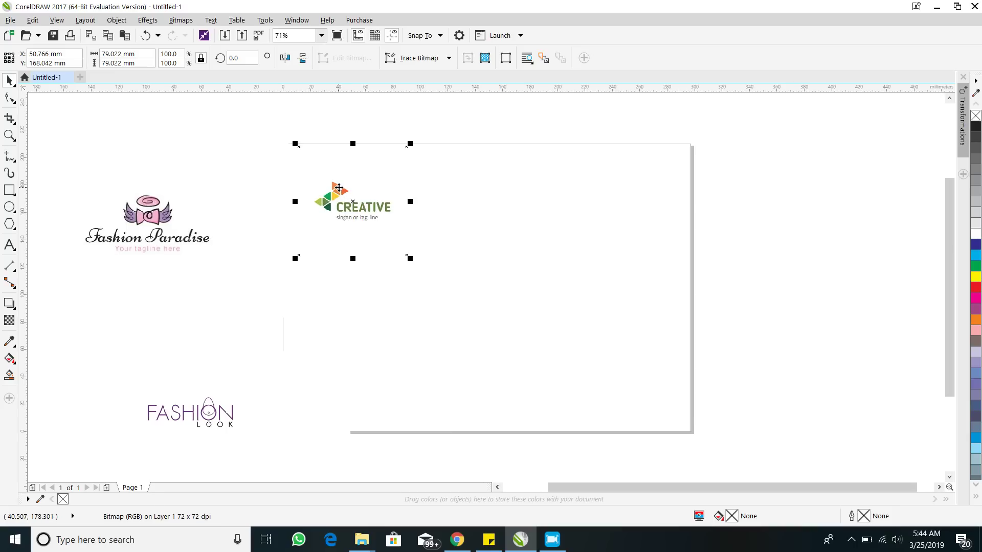
mouse_move(339, 192)
left_mouse_down()
mouse_move(332, 232)
mouse_move(342, 204)
left_mouse_up()
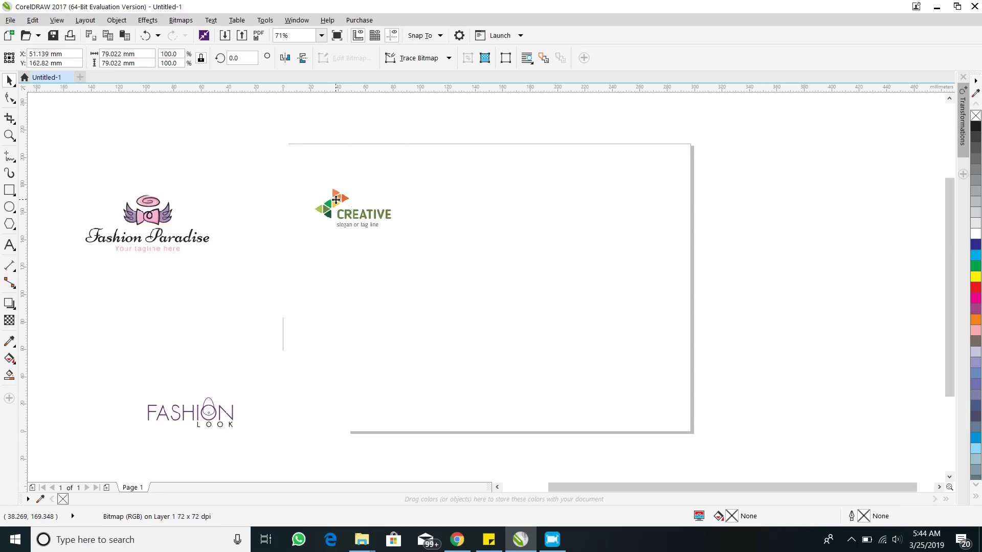
right_click(336, 184)
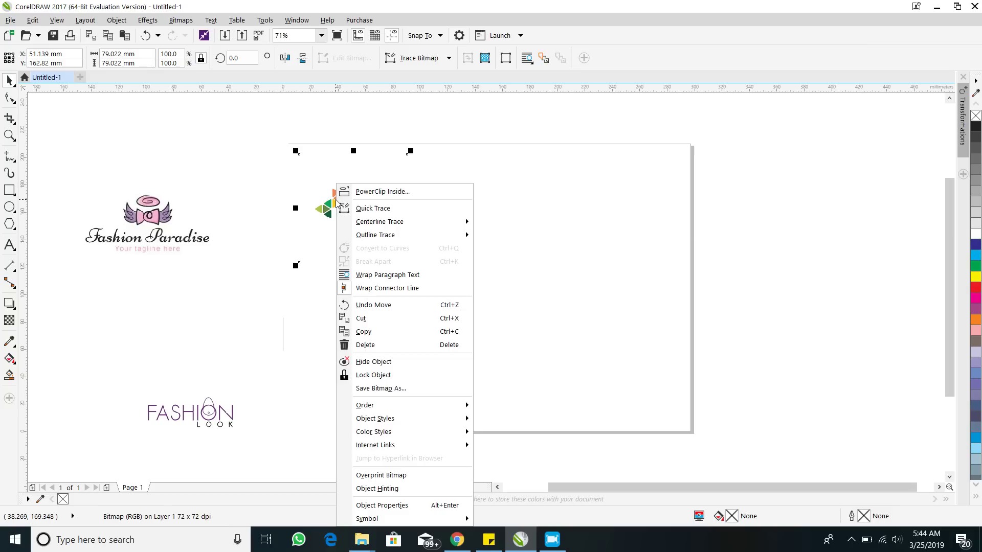
left_click(390, 377)
left_click(385, 220)
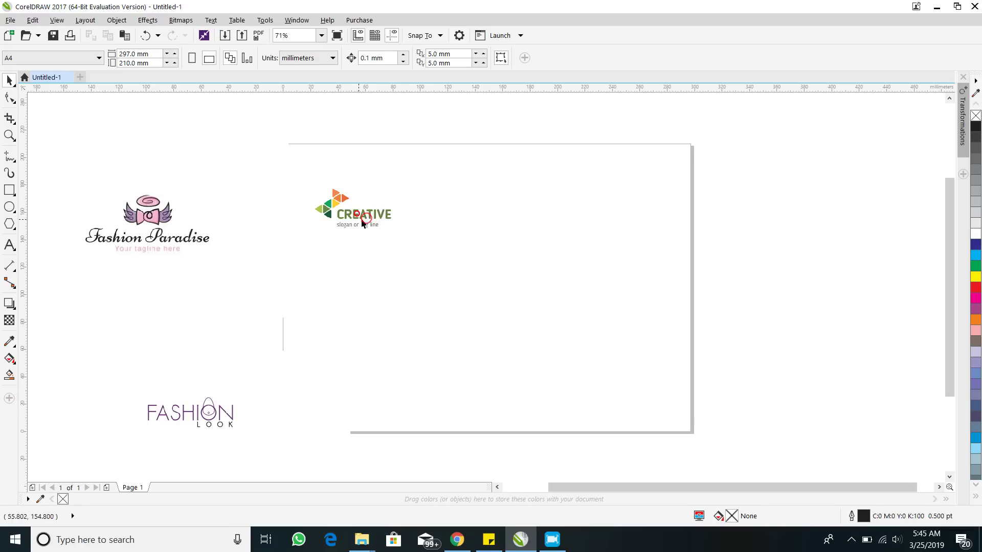
Move the Fashion Look logo farther up and left, clear of the page and closer to the Fashion Paradise logo.
left_click(233, 406)
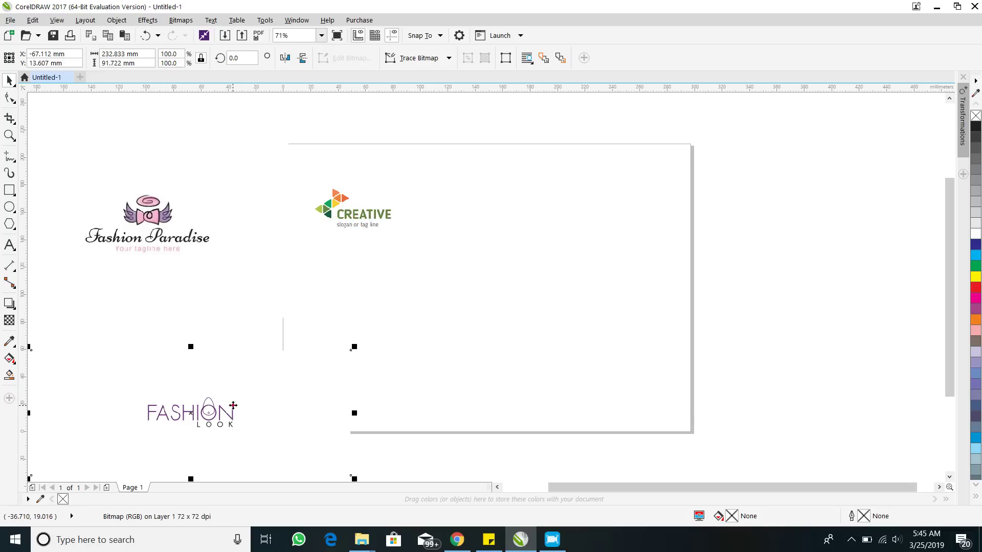
left_click_drag(233, 406, 152, 351)
Add the artistic text "ANNISA" just below the CREATIVE logo's tag line.
scroll(345, 217, "up", 3)
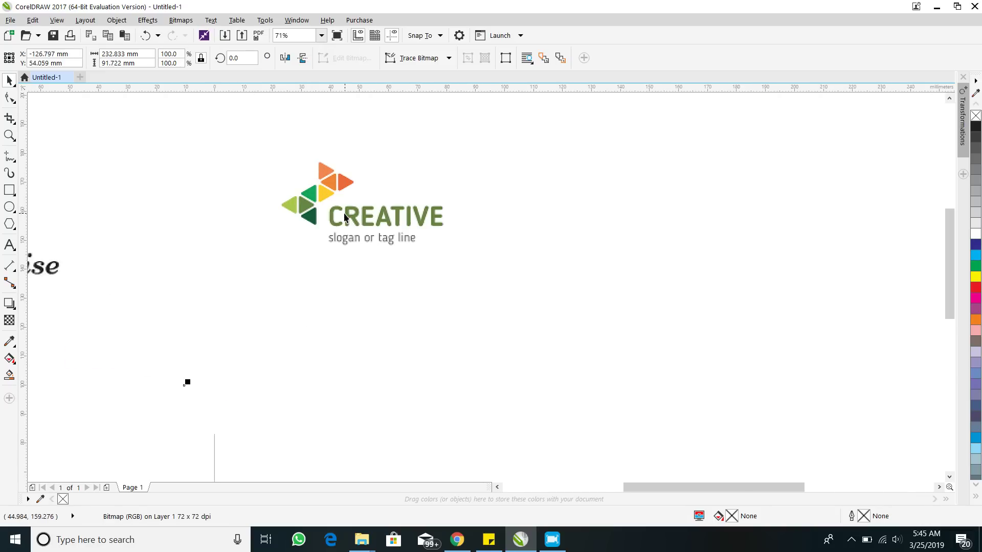
scroll(52, 206, "up", 2)
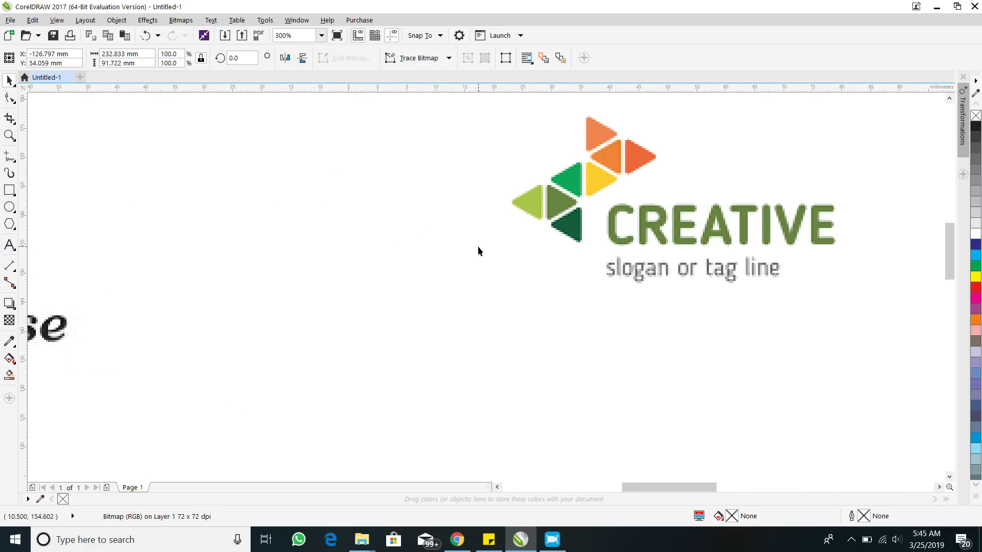
left_click_drag(451, 289, 352, 307)
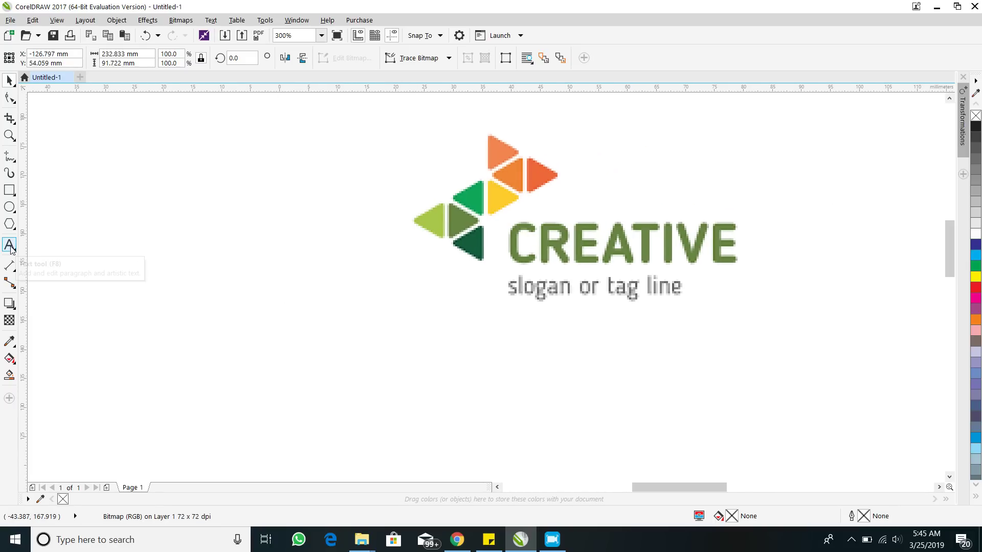
left_click(540, 348)
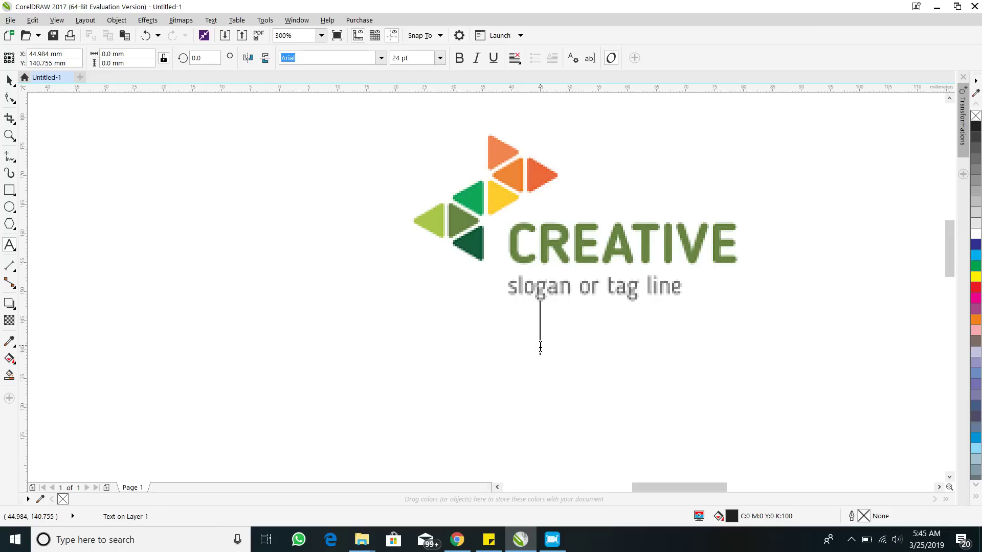
type("ANisa")
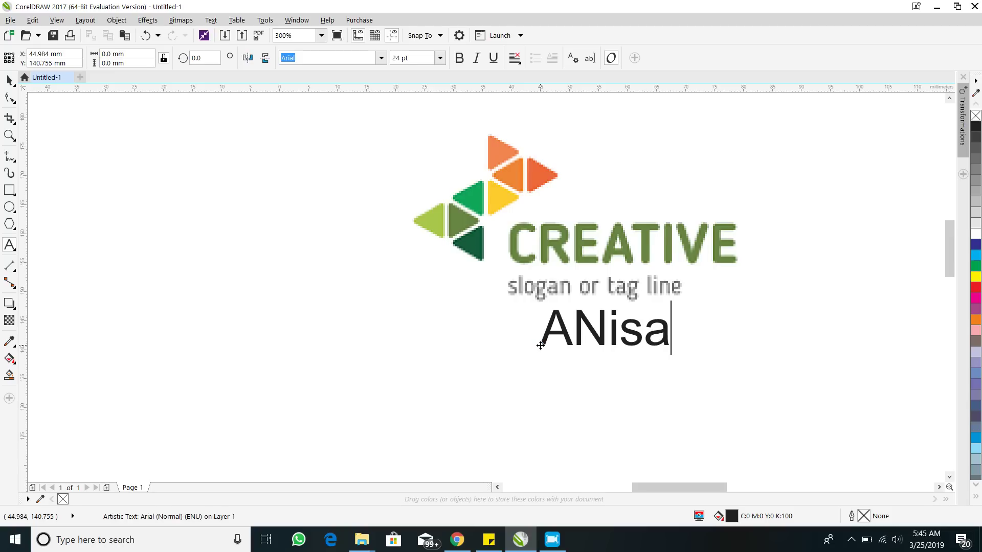
key("BackSpace")
key("BackSpace")
key("BackSpace")
key("BackSpace")
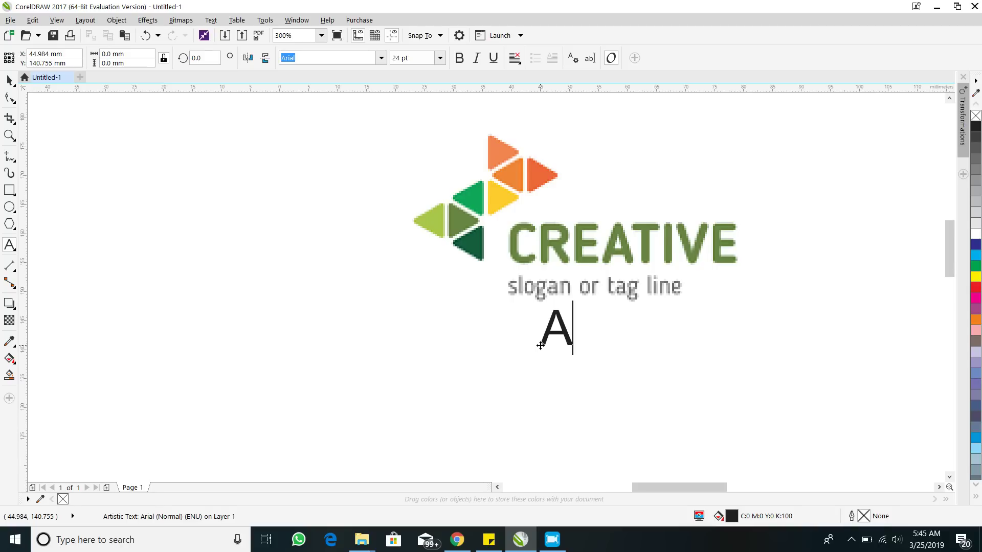
type("NNISA")
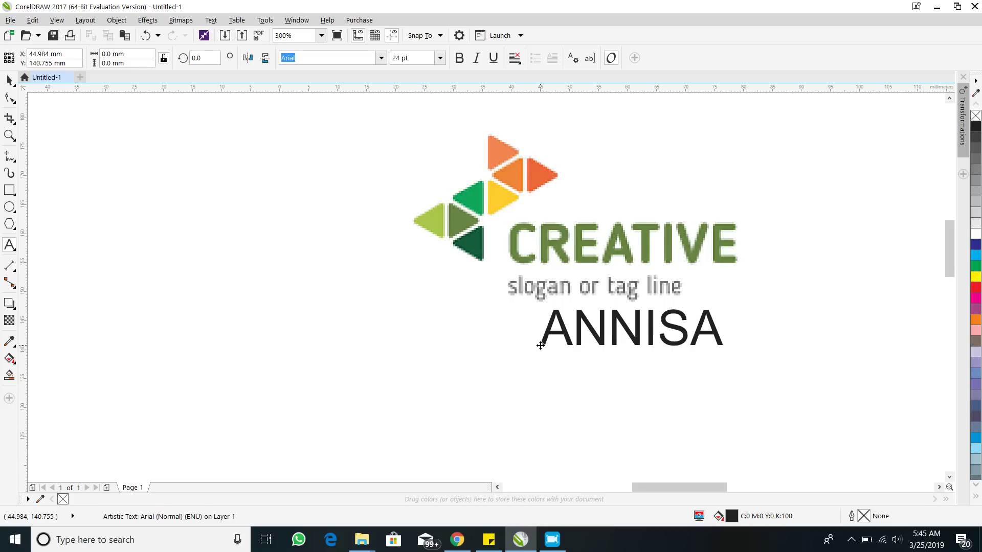
key("Escape")
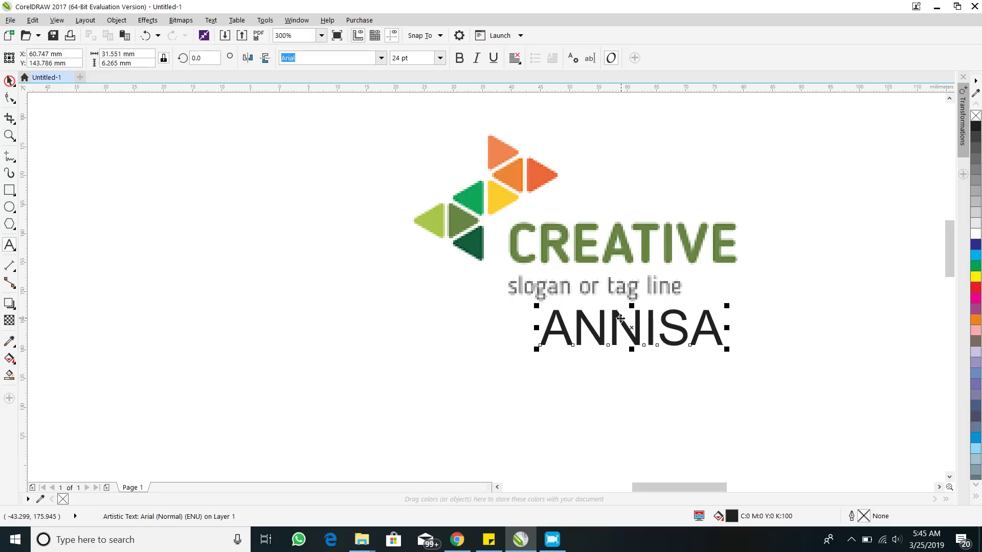
Set the ANNISA text's font to Arial Rounded MT Bold and widen it to about 35 mm under the CREATIVE logo.
left_click(381, 58)
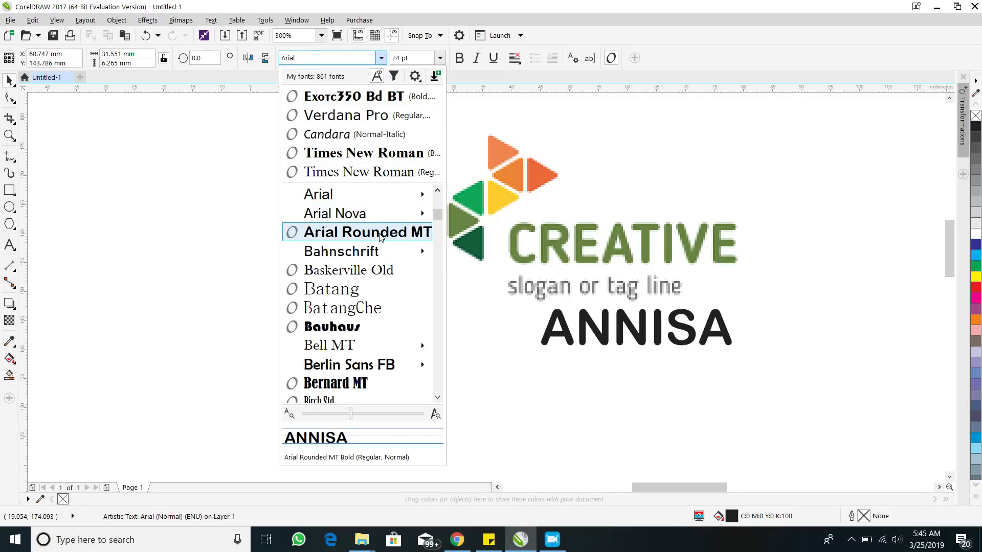
left_click(379, 233)
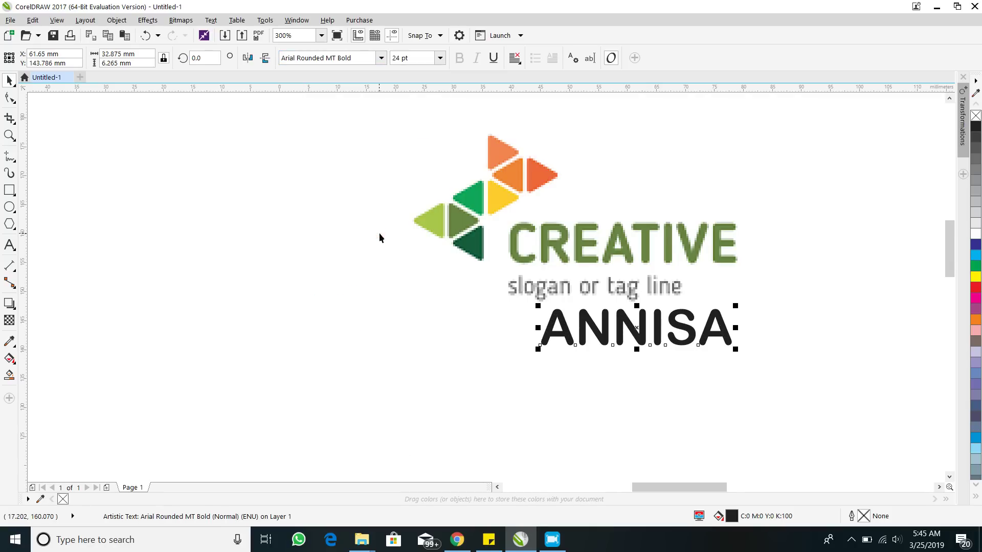
left_click_drag(686, 337, 734, 324)
left_click(766, 344)
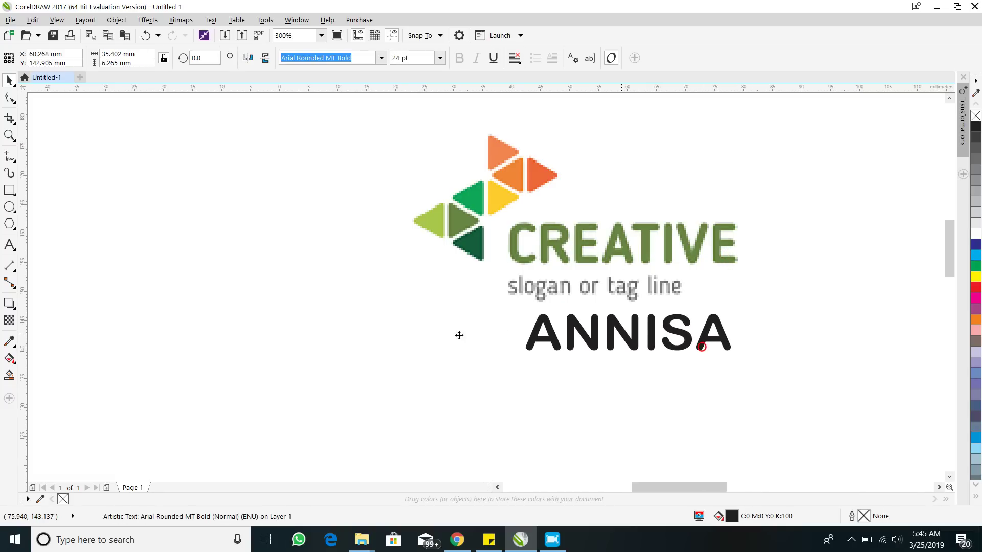
Add a second artistic text line, "fashion hijab", below ANNISA.
left_click(9, 245)
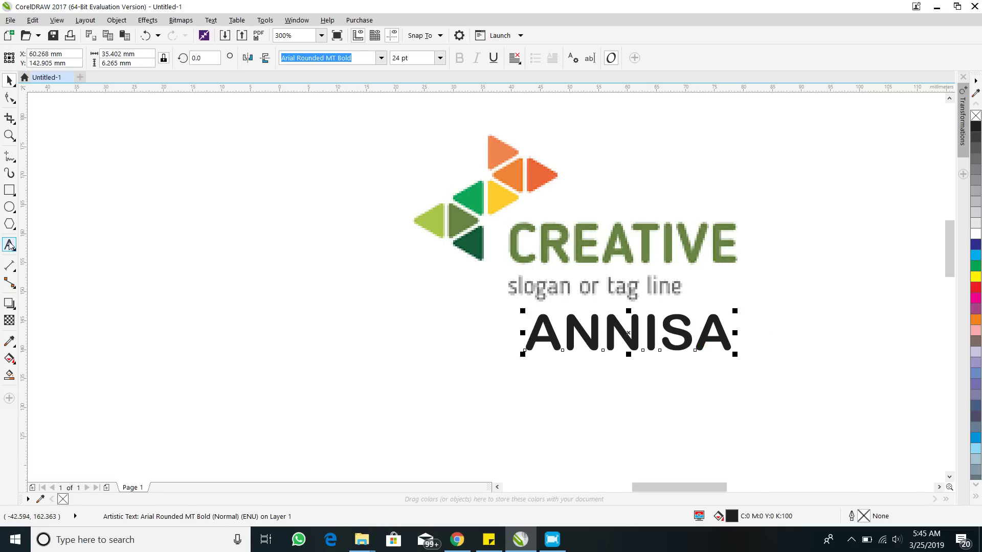
left_click(544, 402)
type("F")
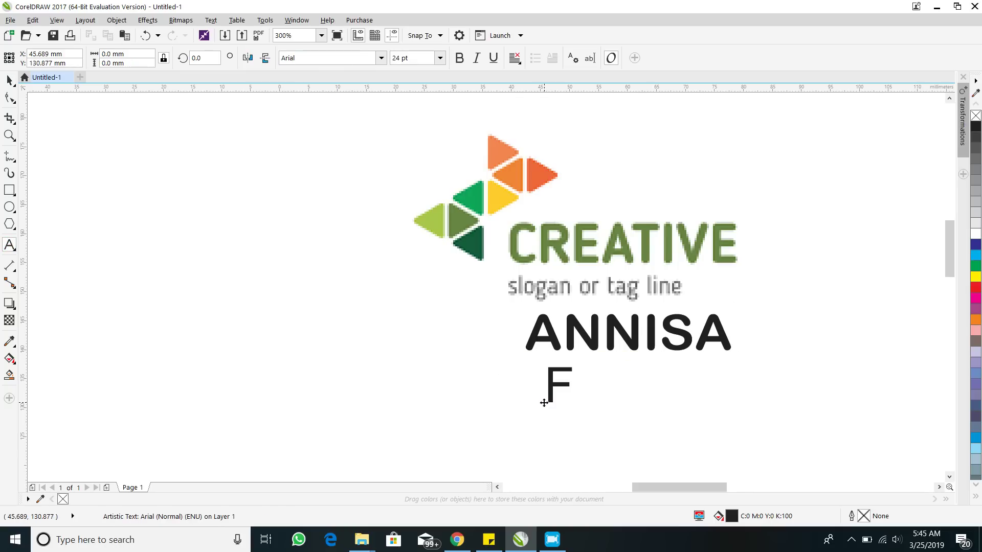
key("BackSpace")
type("fashion")
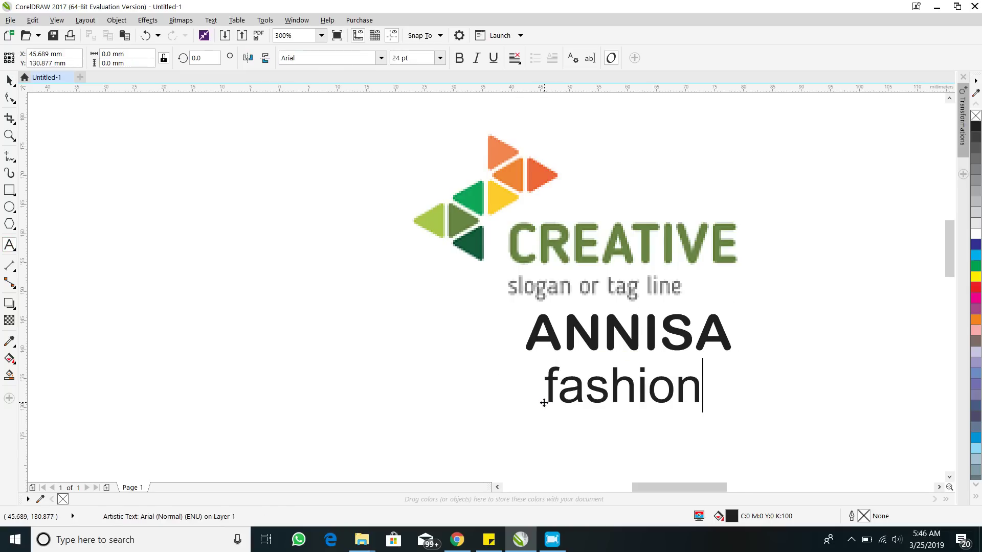
type(" hijab")
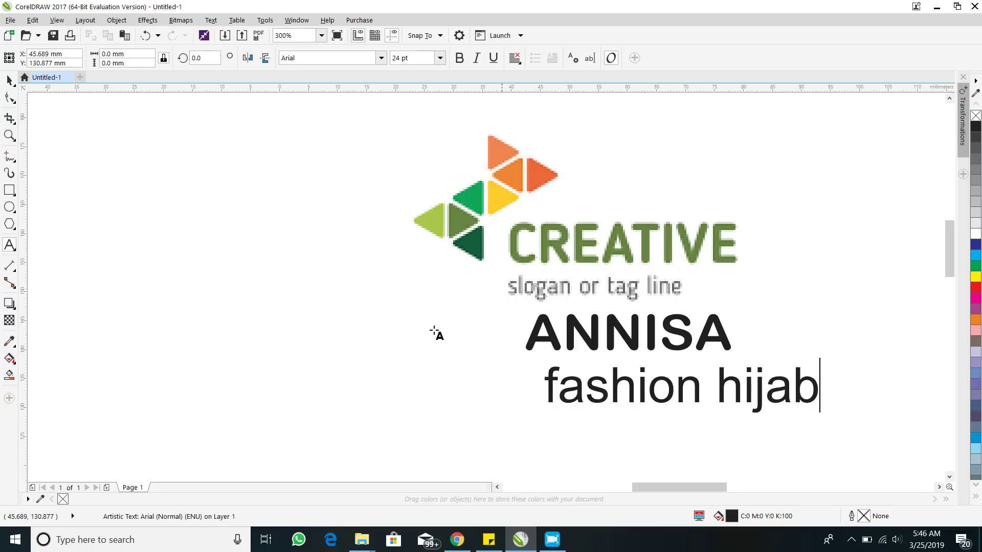
key("ctrl+space")
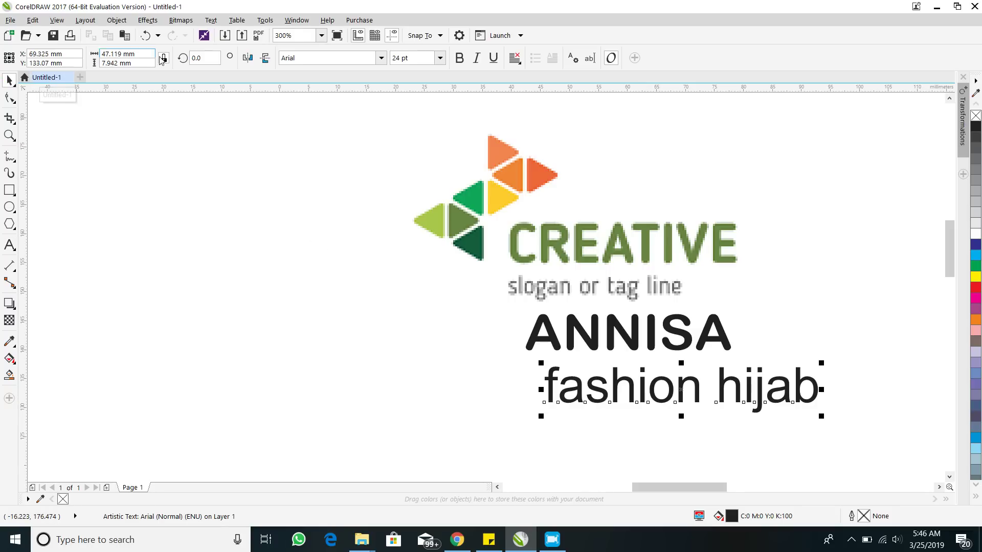
Set "fashion hijab" in Candara Normal-Italic, shrink it to about 8 pt, and tuck it under the right end of ANNISA.
left_click(381, 58)
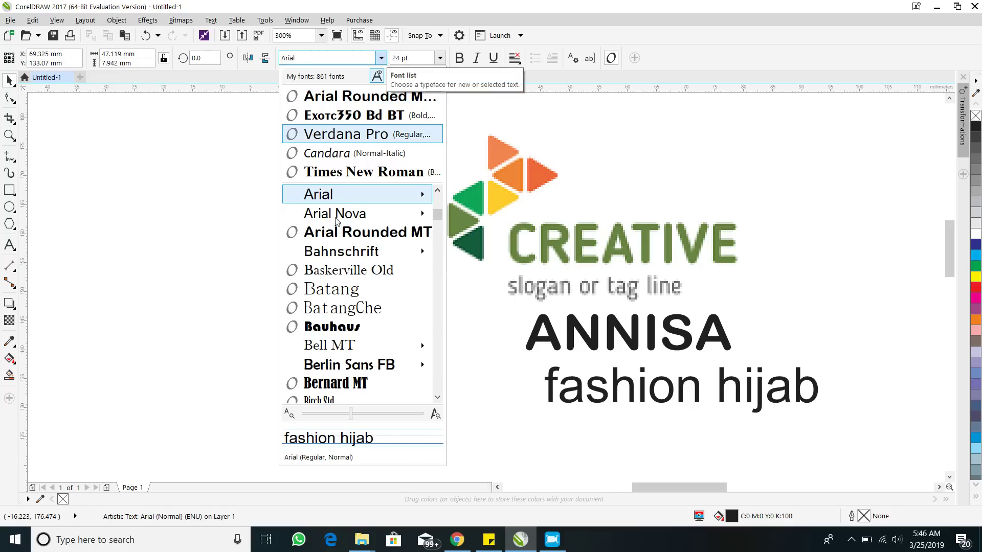
left_click(347, 153)
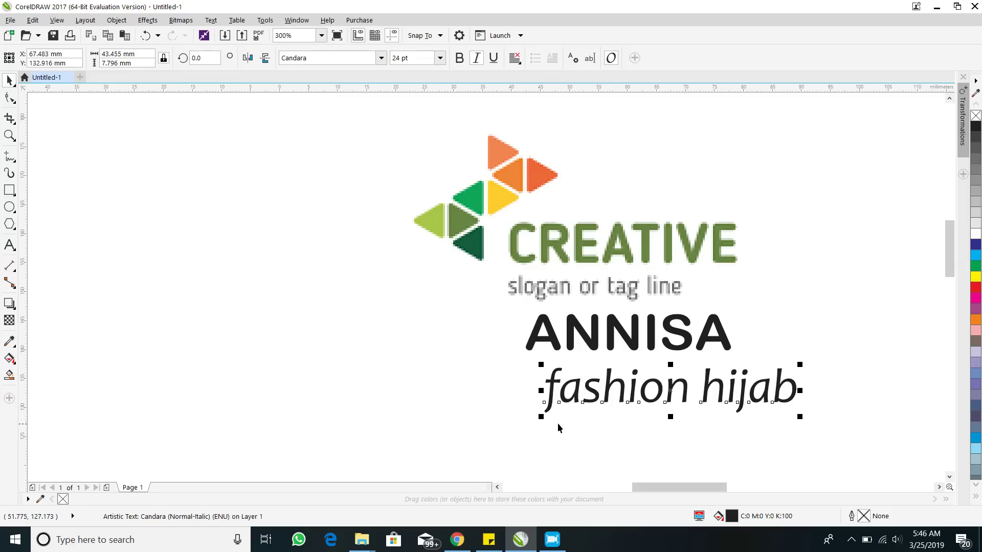
left_click_drag(543, 417, 691, 367)
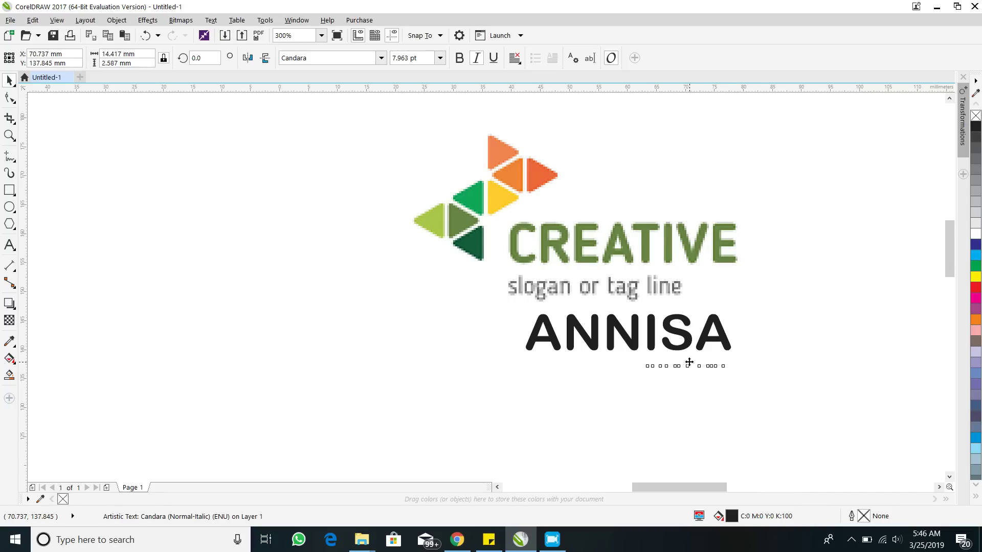
left_click(709, 405)
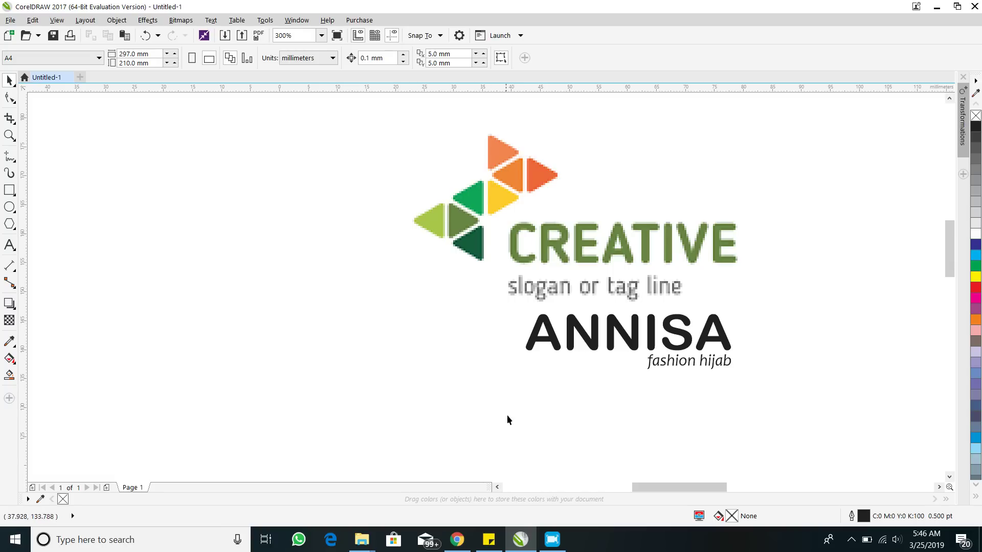
Switch to Chrome and replace the "logo fashion creative" image search with "sustainable".
left_click(457, 540)
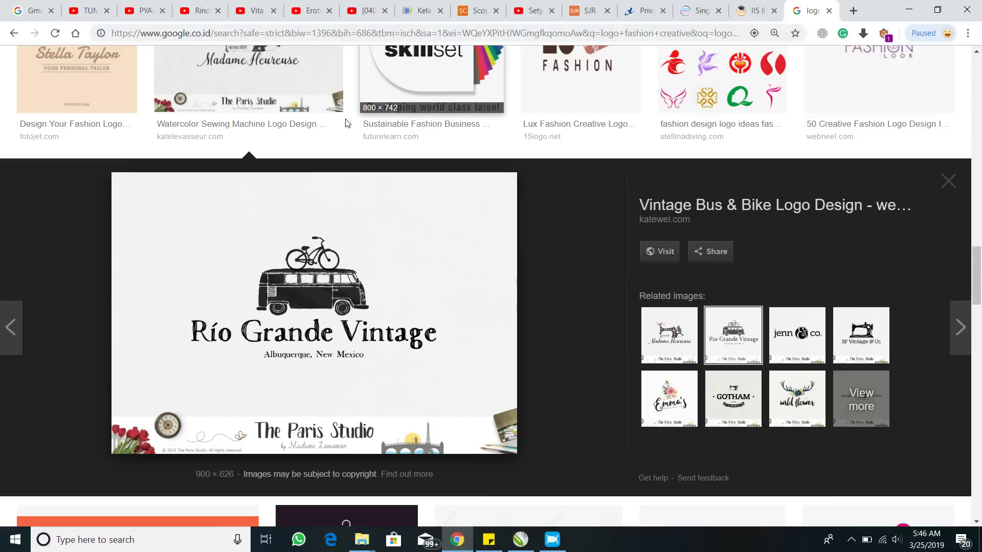
scroll(340, 141, "up", 15)
scroll(340, 142, "up", 5)
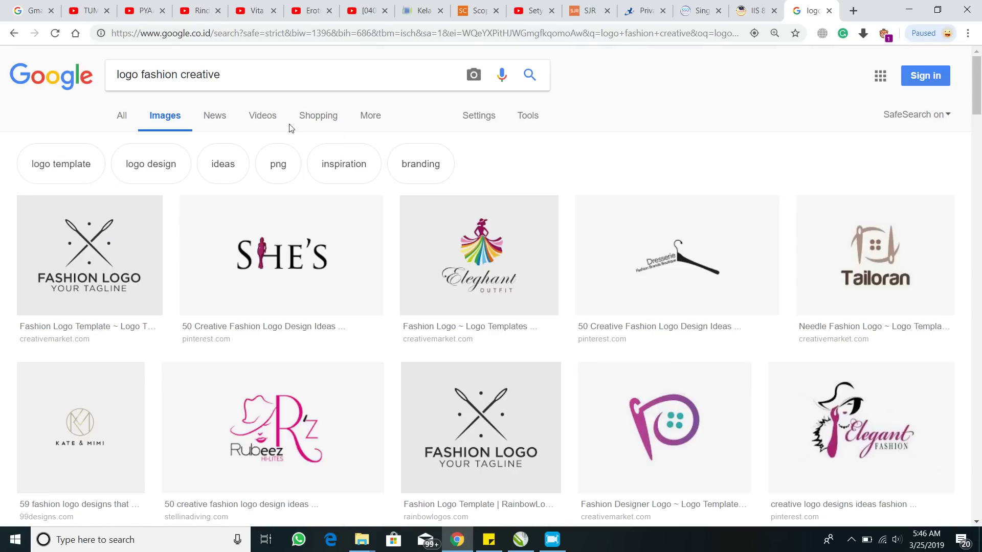
left_click_drag(239, 75, 115, 75)
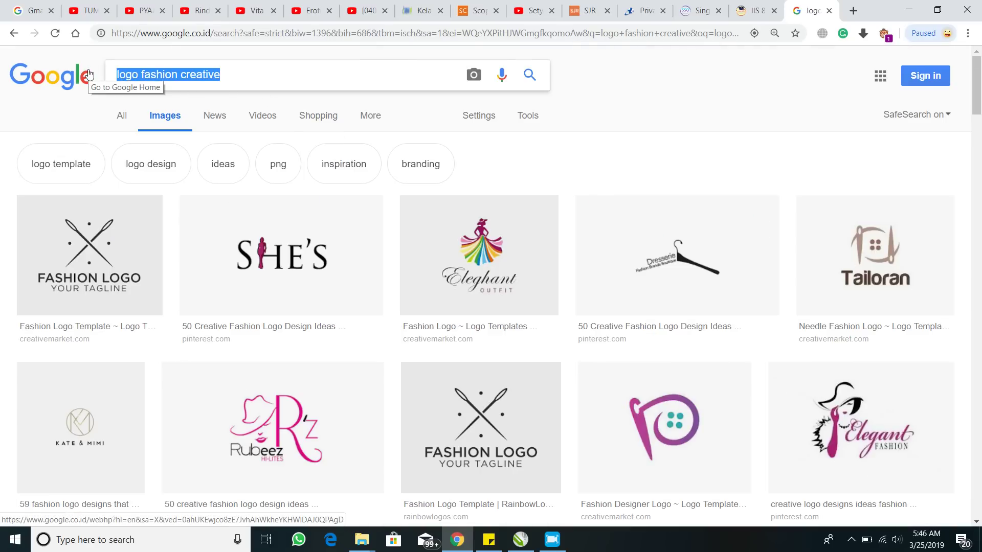
type("suis")
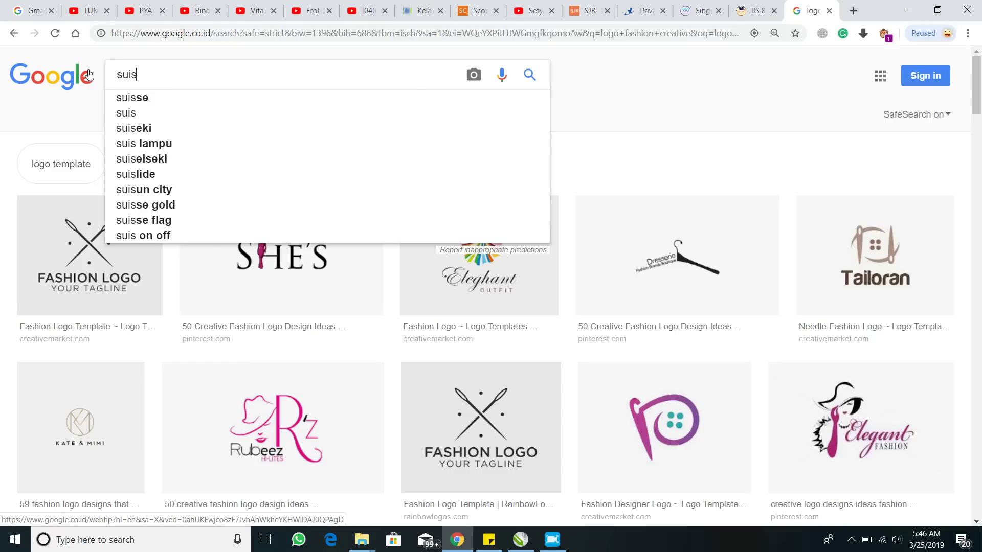
type("t")
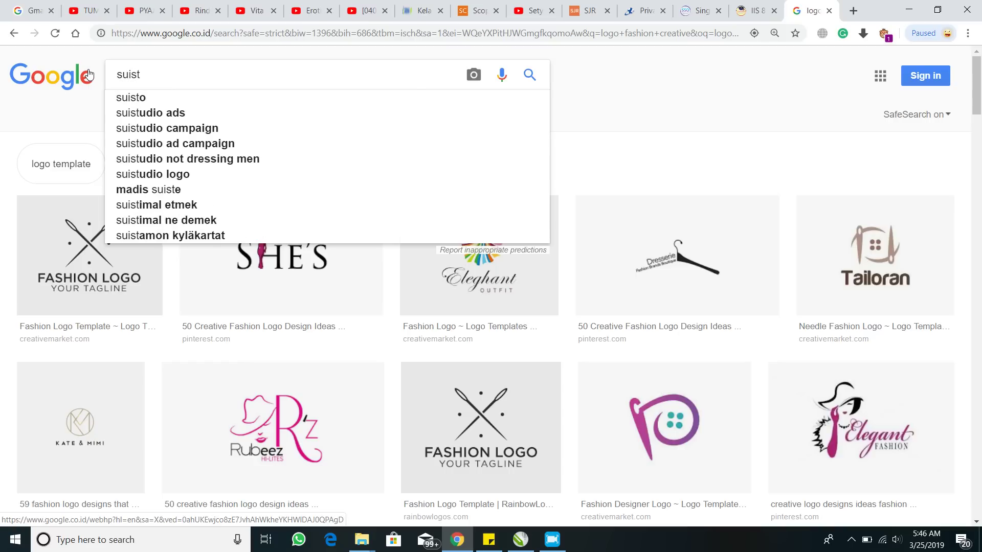
type("an")
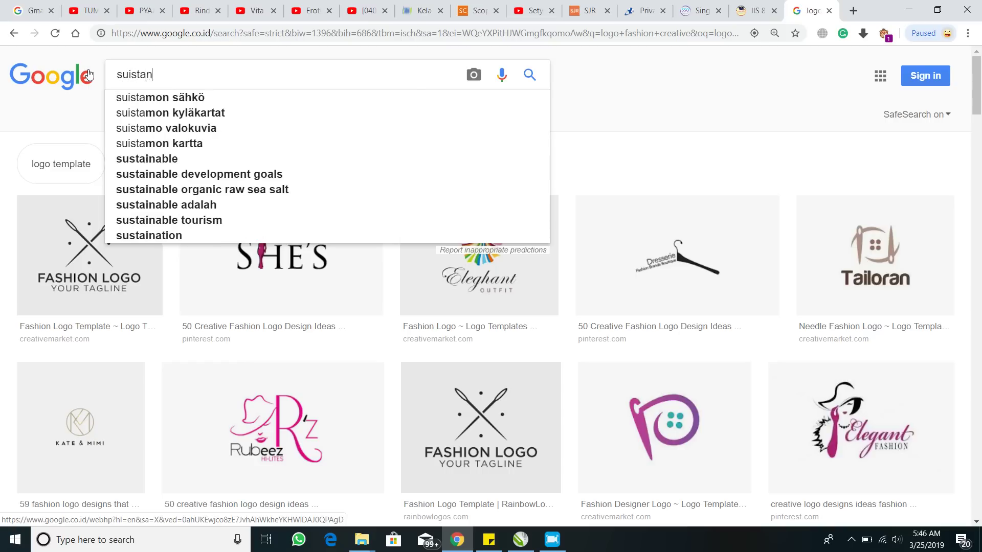
key("Down")
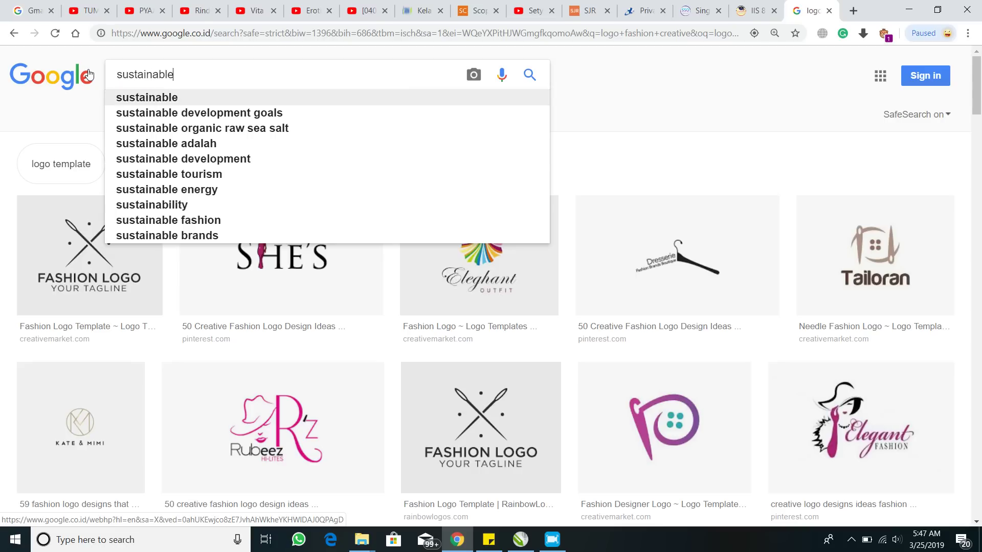
key("Return")
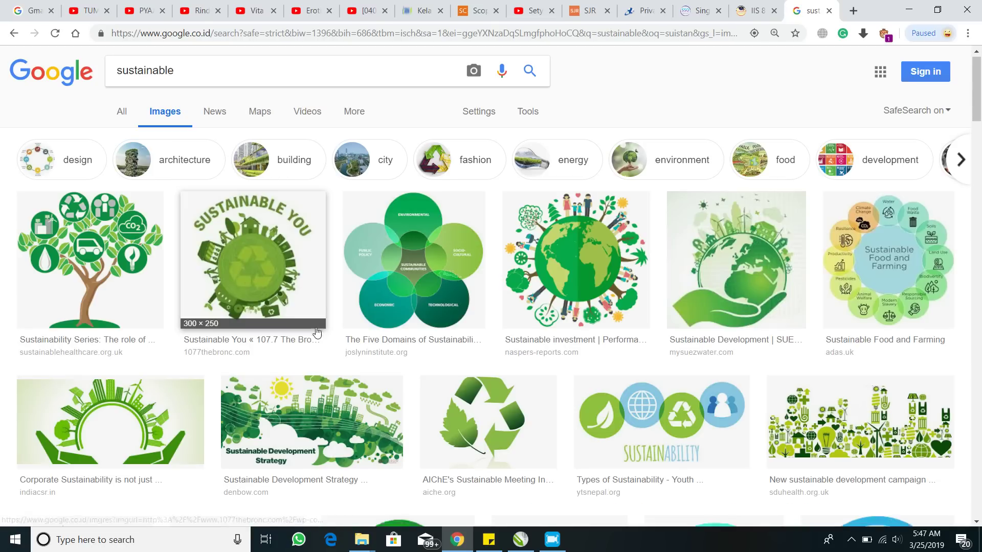
Find the green yin-yang leaf image from packagingdigest.com in the results and open its link in a new tab.
scroll(320, 331, "down", 5)
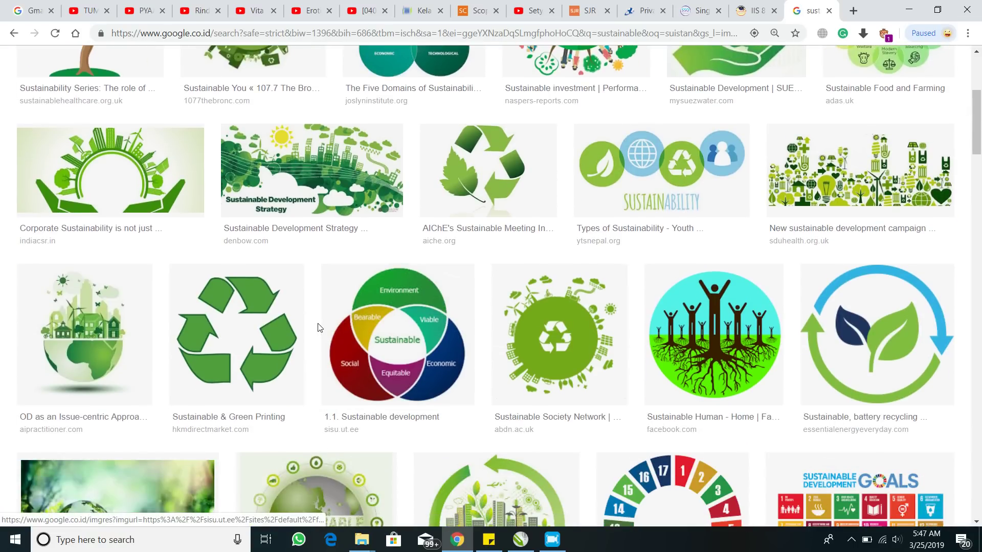
scroll(334, 326, "down", 2)
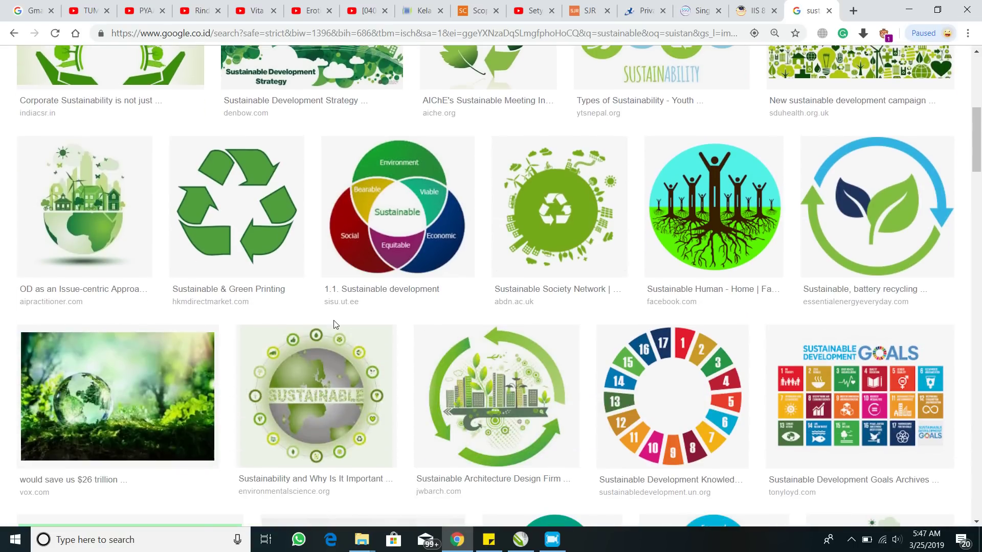
scroll(335, 323, "down", 5)
scroll(334, 324, "down", 2)
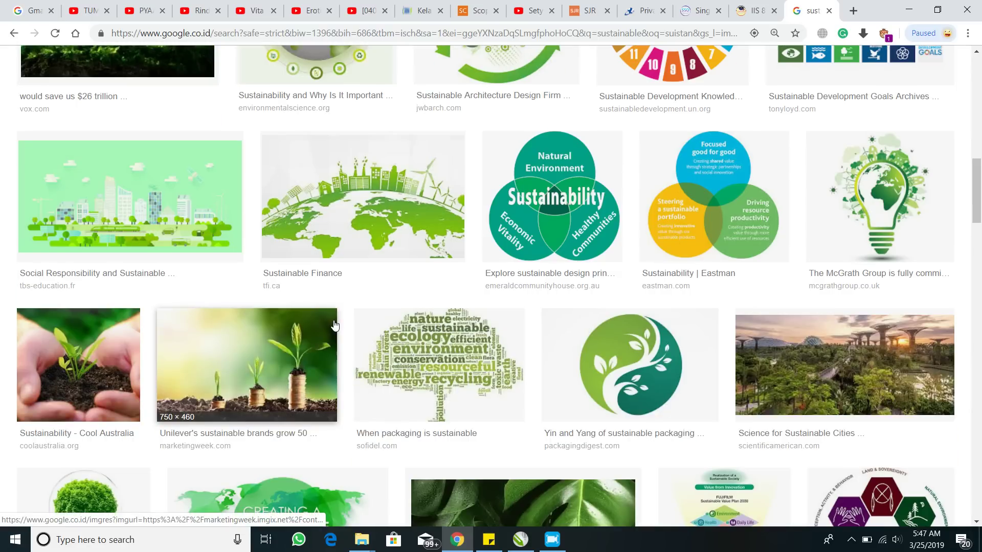
scroll(335, 325, "down", 2)
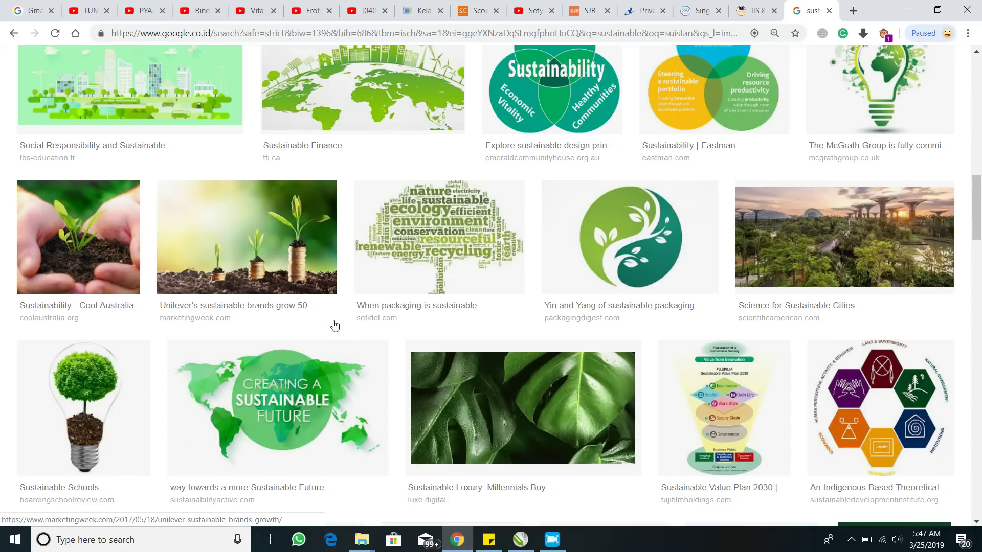
right_click(646, 238)
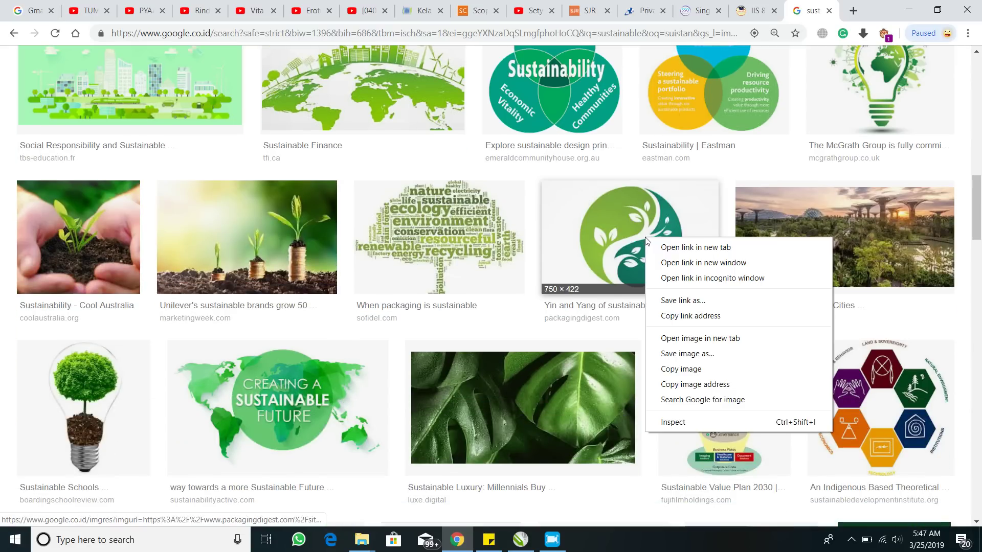
left_click(664, 248)
Browse a few more sustainable images, then copy the enlarged yin-yang leaf image from its own tab.
scroll(588, 248, "down", 3)
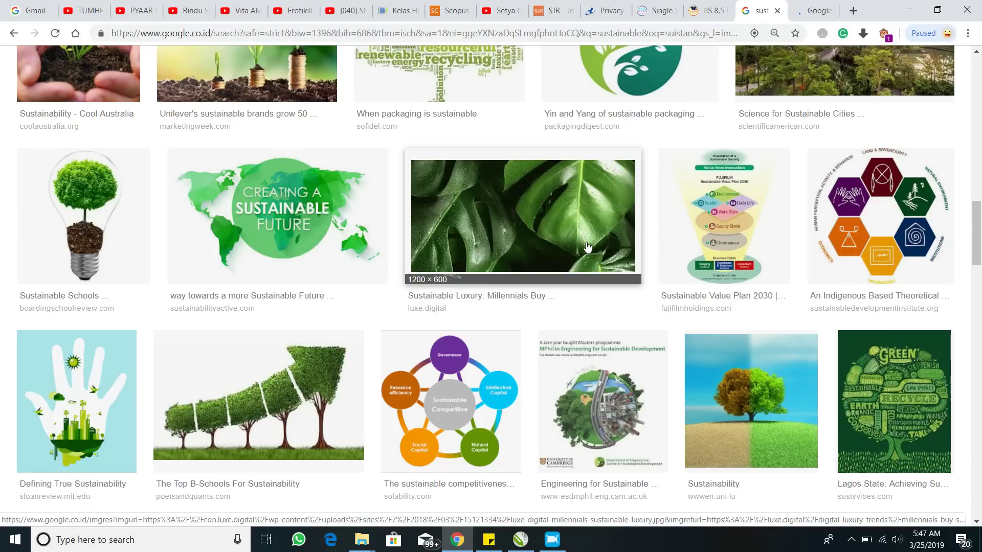
scroll(587, 247, "down", 3)
scroll(588, 247, "down", 2)
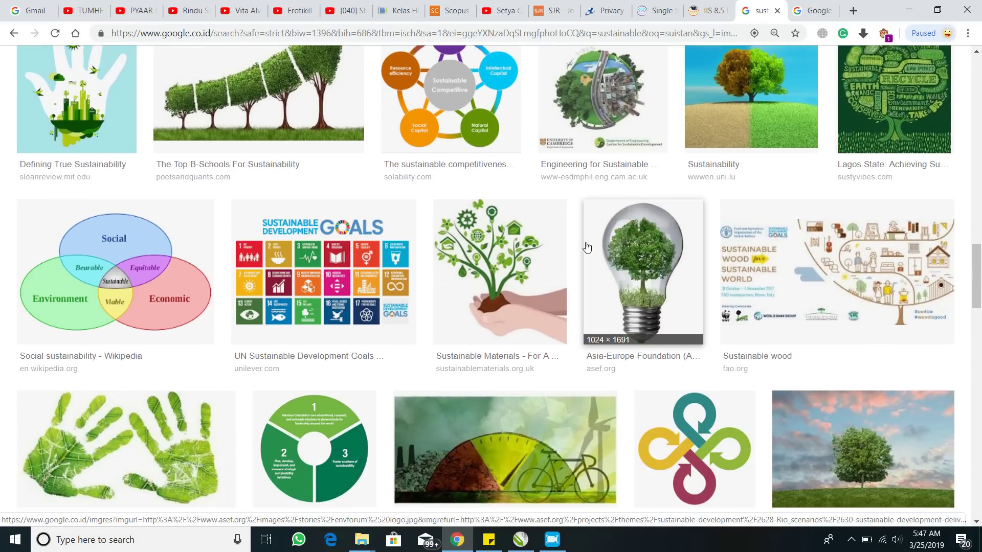
key("ctrl+Tab")
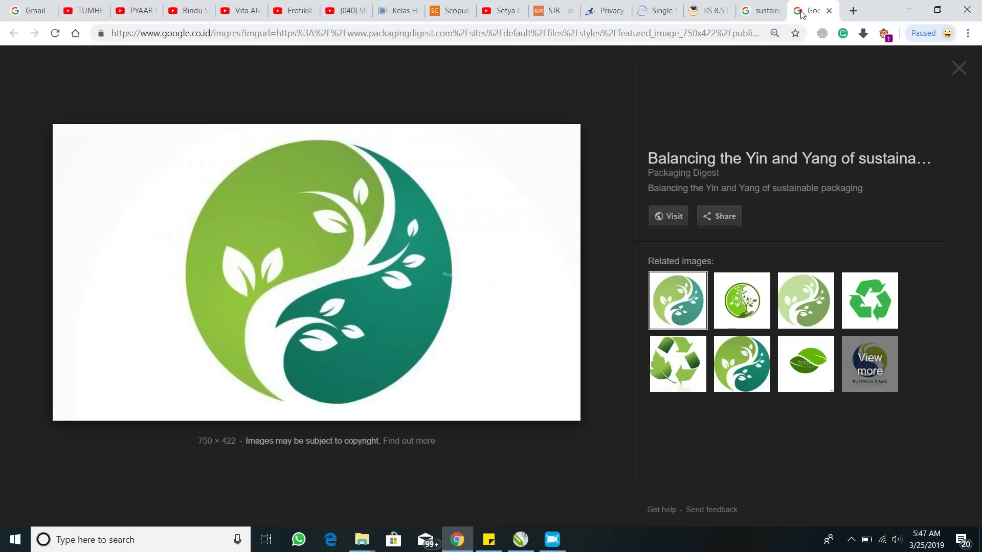
right_click(297, 250)
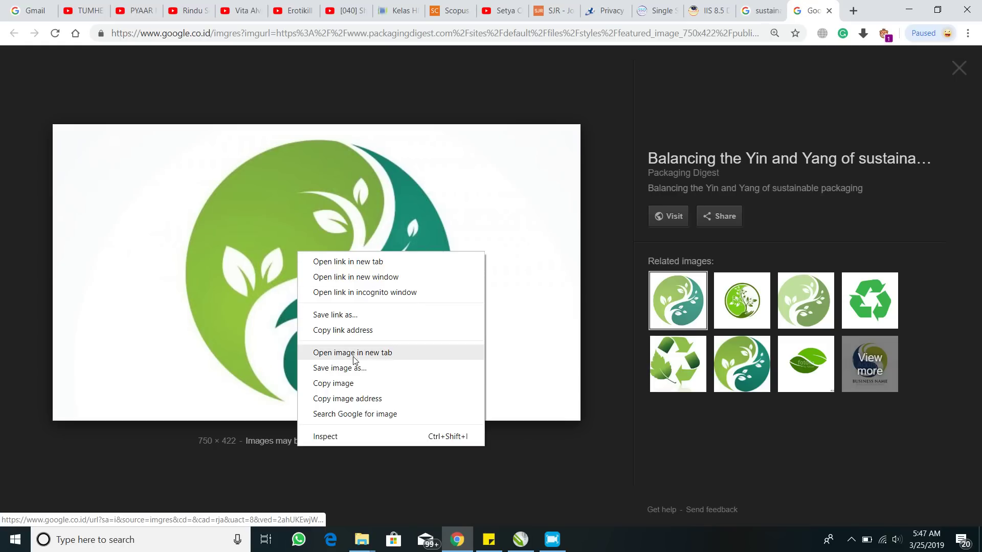
left_click(354, 383)
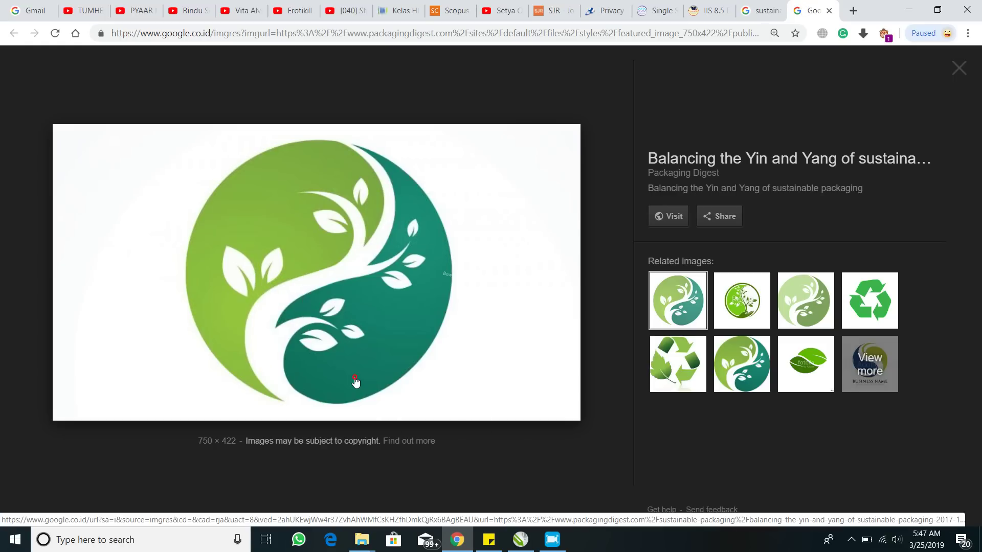
Switch to CorelDRAW, paste the yin-yang leaf image into the drawing, and shift it over the page's upper-left area.
left_click(521, 540)
left_click(477, 438)
key("ctrl+v")
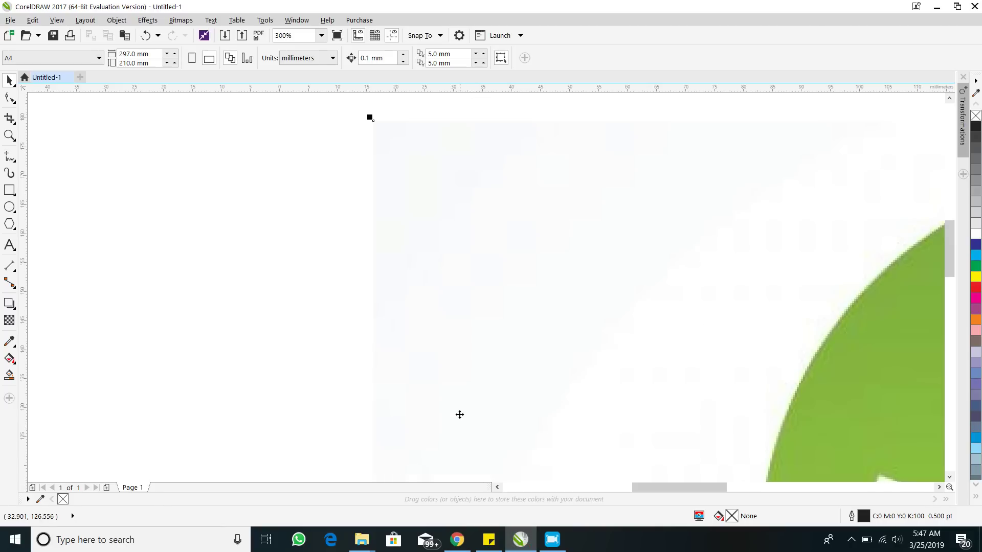
scroll(509, 364, "down", 4)
left_click_drag(551, 346, 419, 263)
scroll(87, 200, "up", 2)
left_click_drag(629, 371, 210, 210)
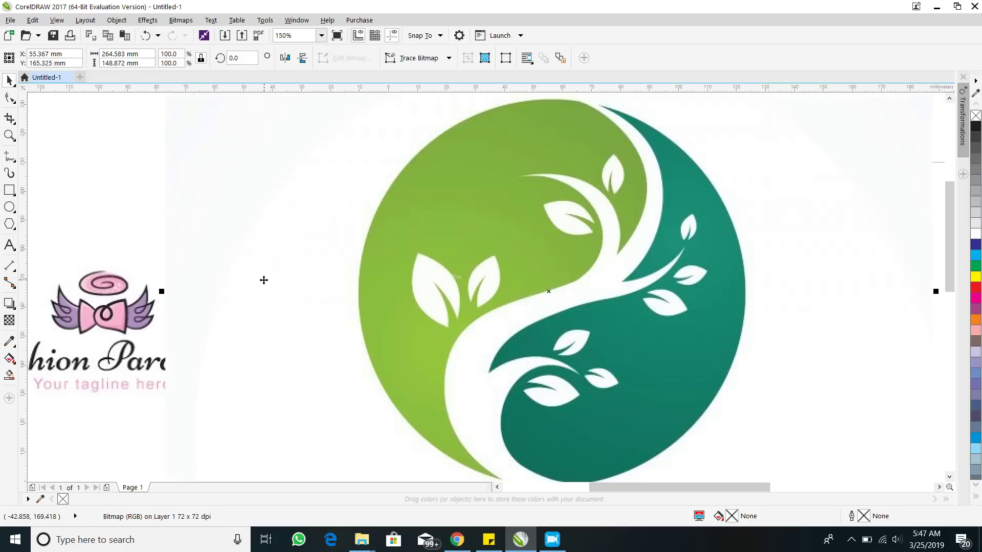
Shrink the yin-yang leaf image to about 73 mm wide and move it left of the ANNISA text.
scroll(255, 285, "down", 1)
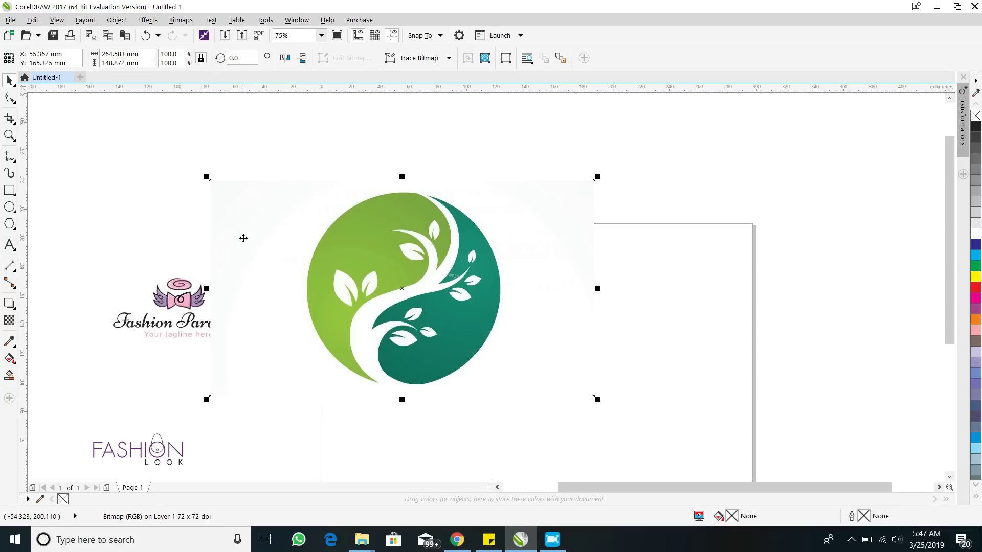
left_click_drag(207, 248, 245, 248)
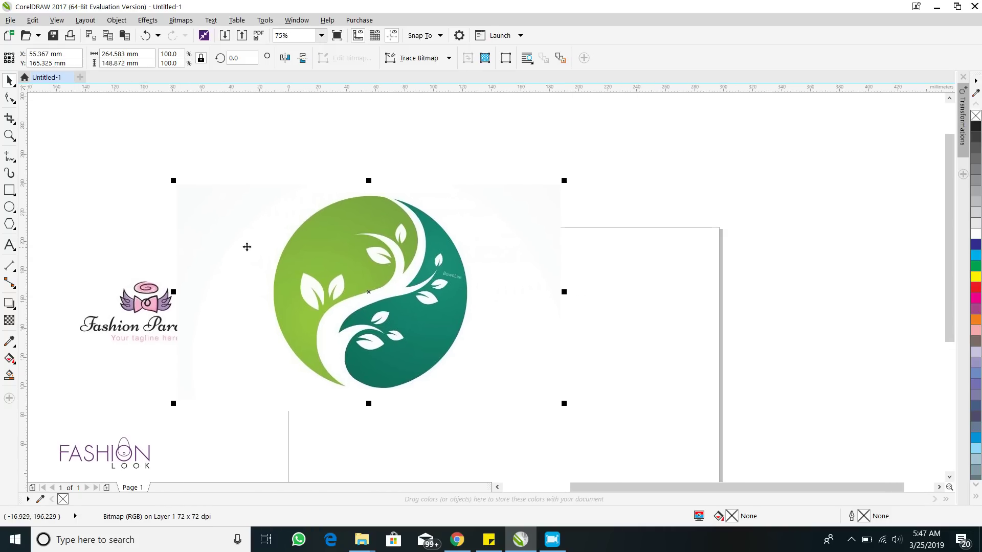
left_click_drag(174, 181, 350, 339)
left_click_drag(513, 359, 296, 325)
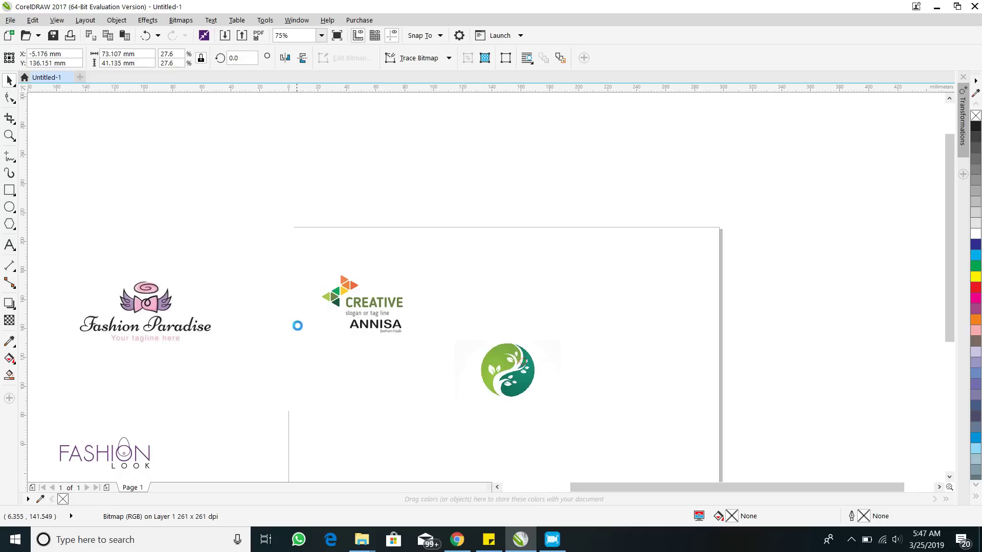
Scale the yin-yang leaf image down to about 36 mm wide and place it directly beside ANNISA on the left.
scroll(349, 337, "up", 4)
scroll(351, 340, "down", 1)
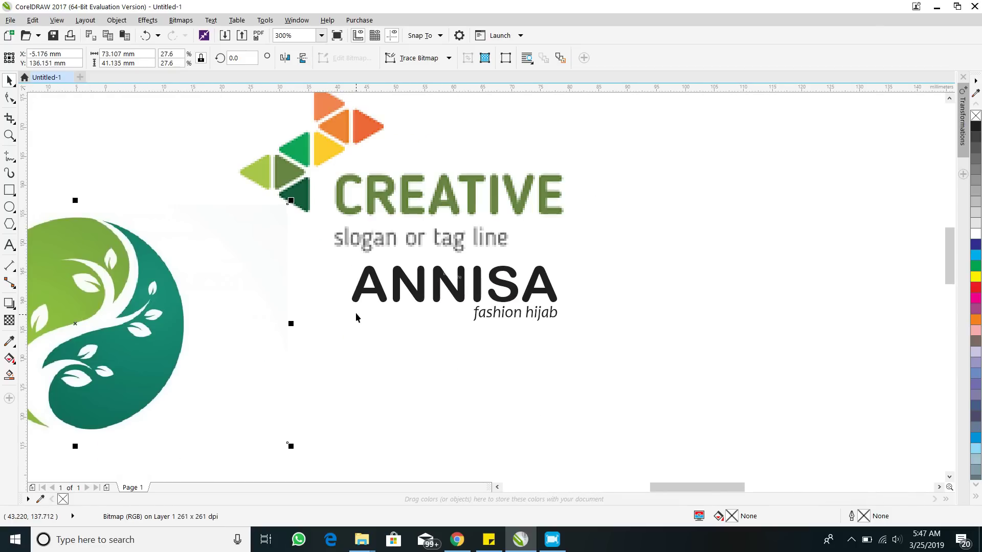
left_click_drag(208, 316, 289, 300)
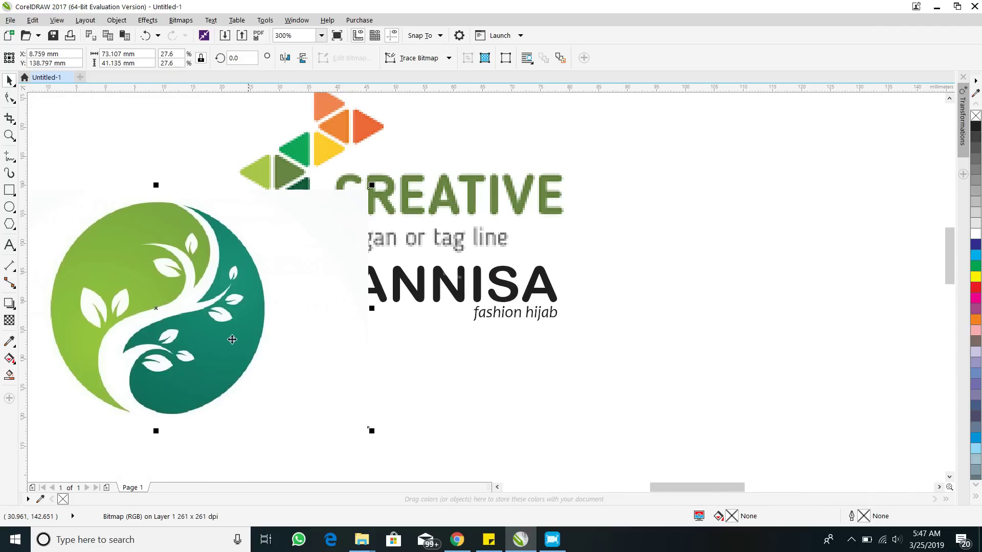
left_click_drag(241, 333, 307, 329)
left_click_drag(441, 193, 297, 288)
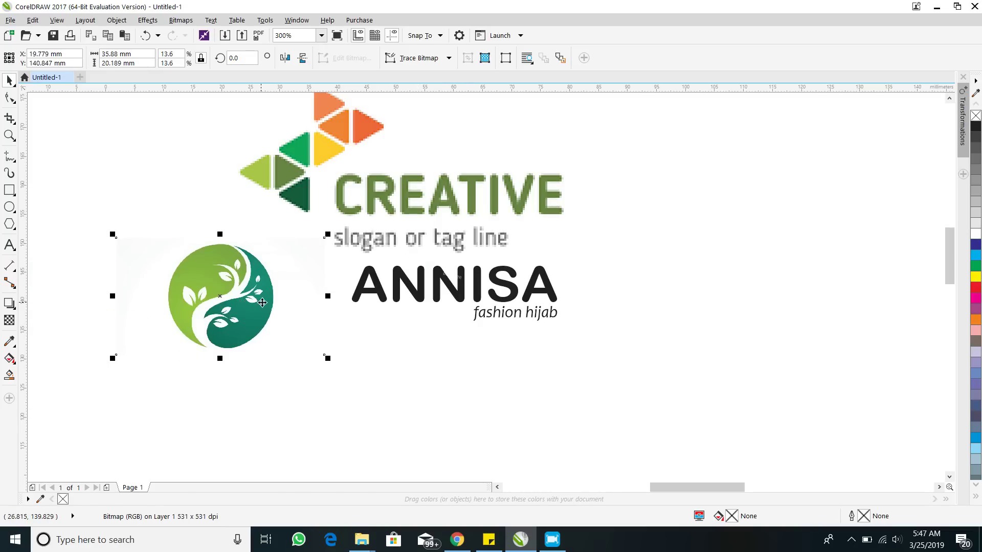
right_click(216, 281)
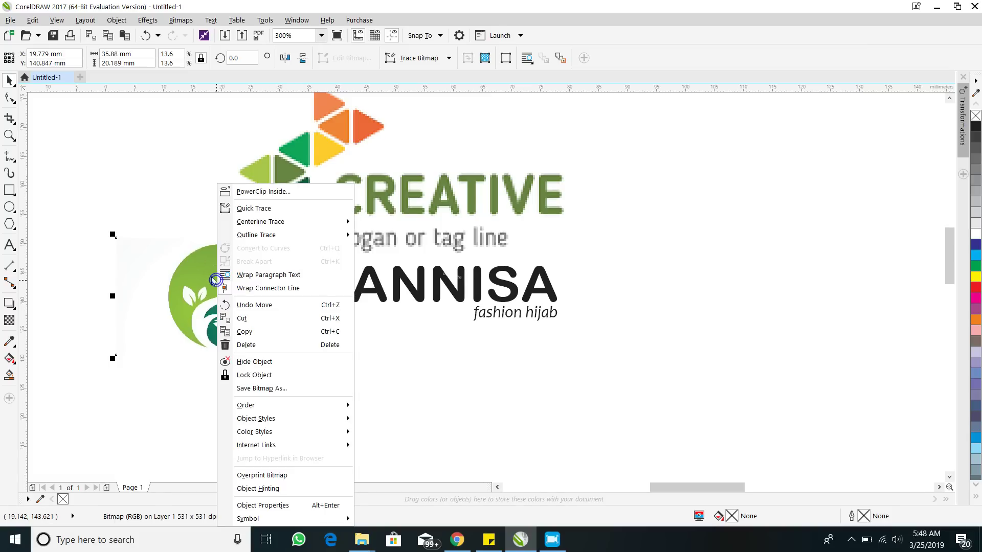
left_click(167, 156)
Draw a circle about 18 mm in diameter around the yin-yang emblem and move it to the empty area below ANNISA.
left_click(9, 206)
left_click_drag(170, 245, 273, 350)
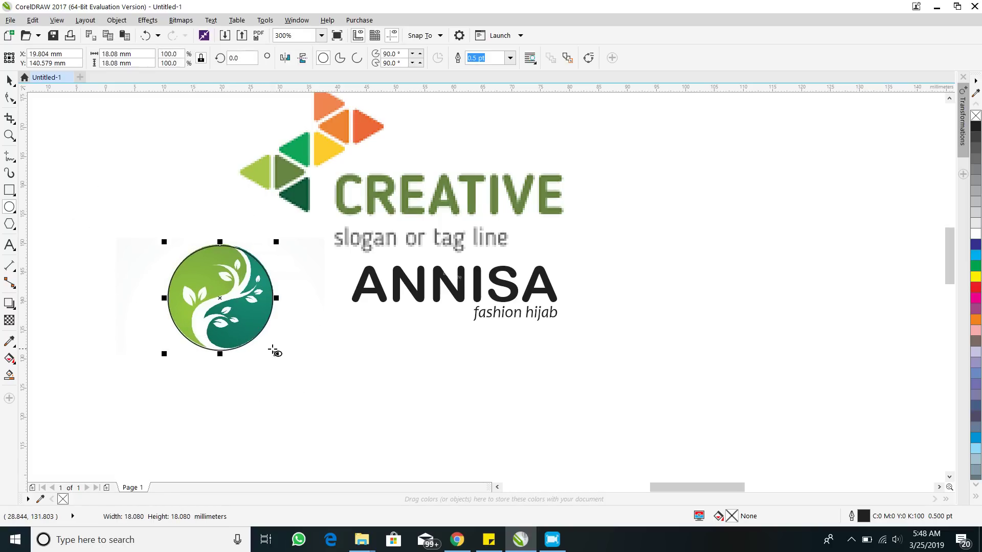
left_click(10, 81)
left_click_drag(209, 299, 321, 387)
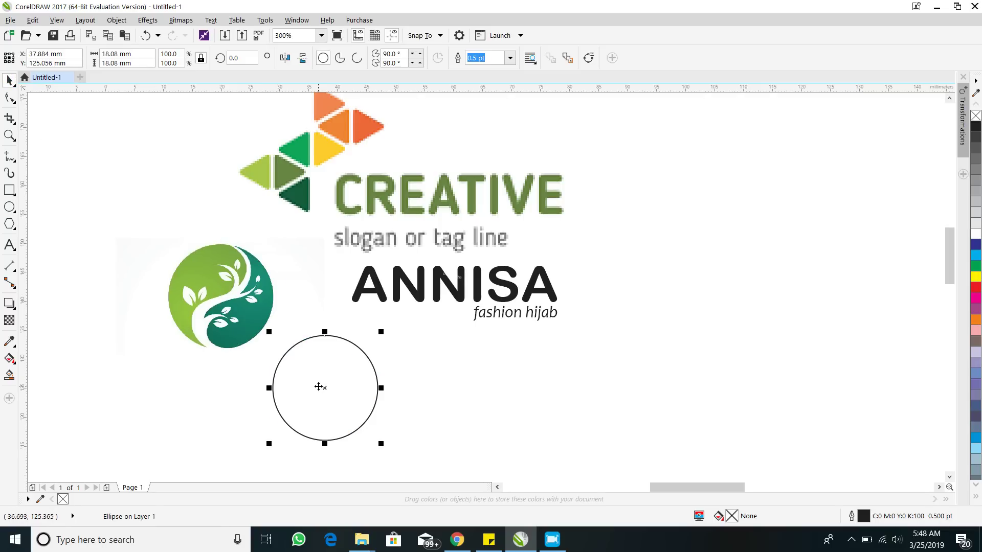
scroll(313, 383, "up", 2)
left_click_drag(313, 377, 382, 346)
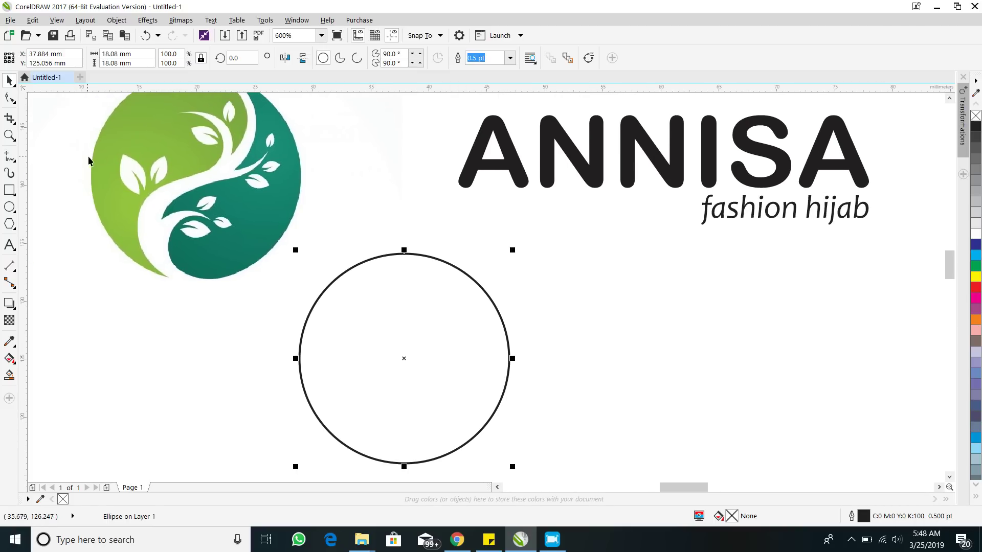
Draw a closed downward-pointing triangle with the Bézier tool, beside the circle and below "fashion hijab".
left_click(10, 156)
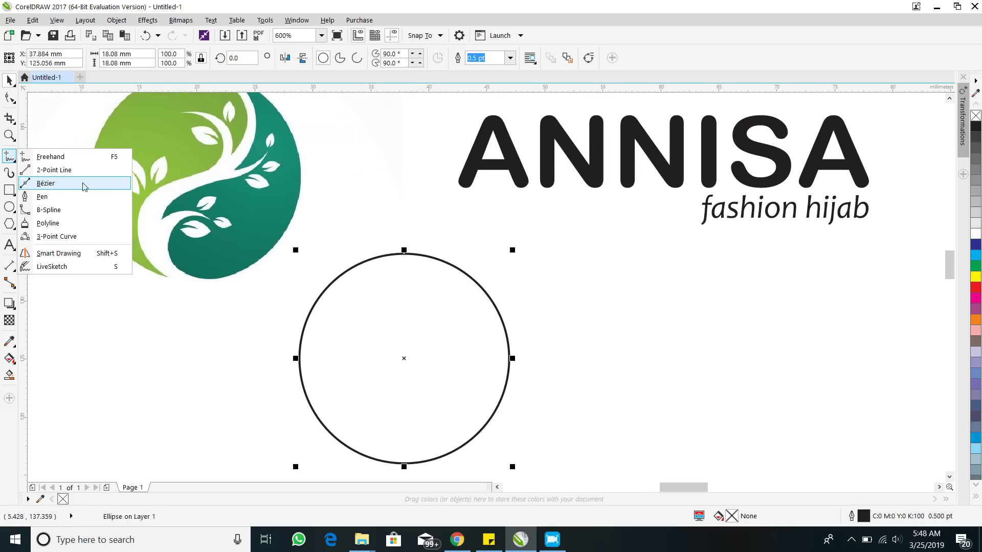
left_click(46, 183)
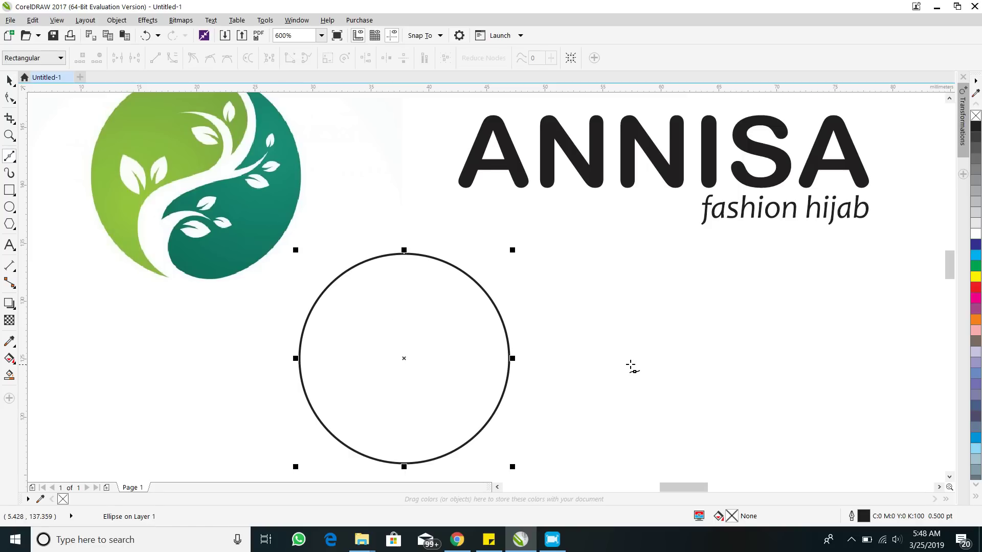
left_click(680, 393)
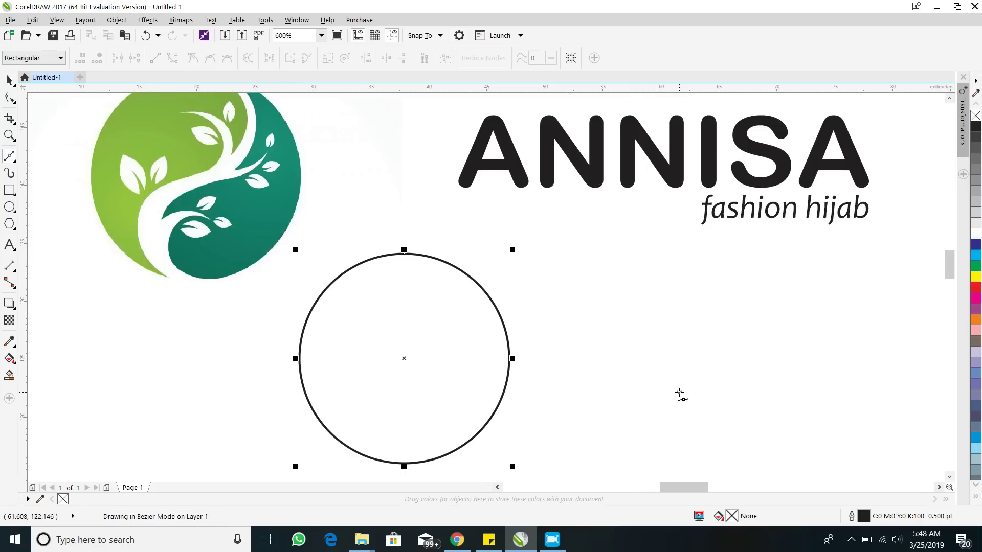
left_click(592, 261)
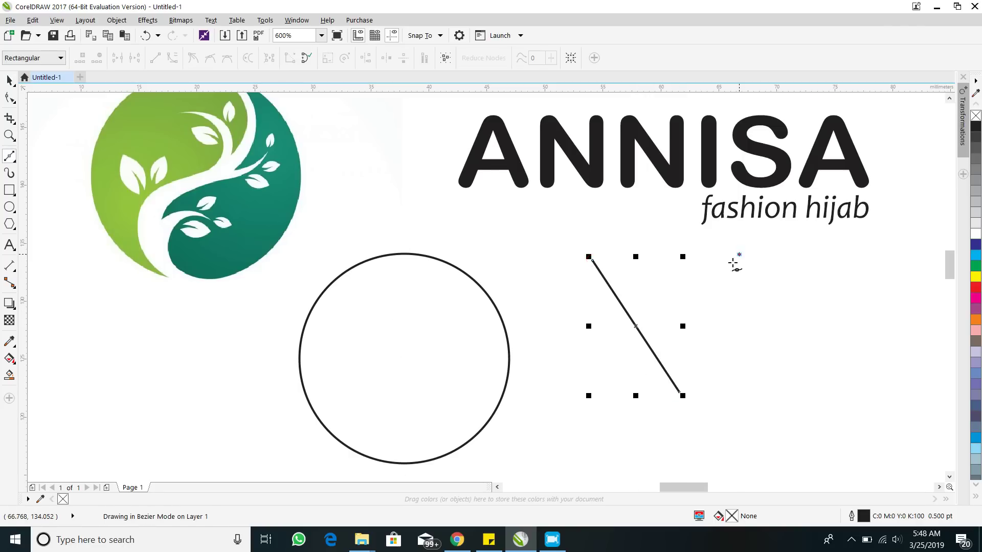
left_click(739, 254)
left_click(679, 393)
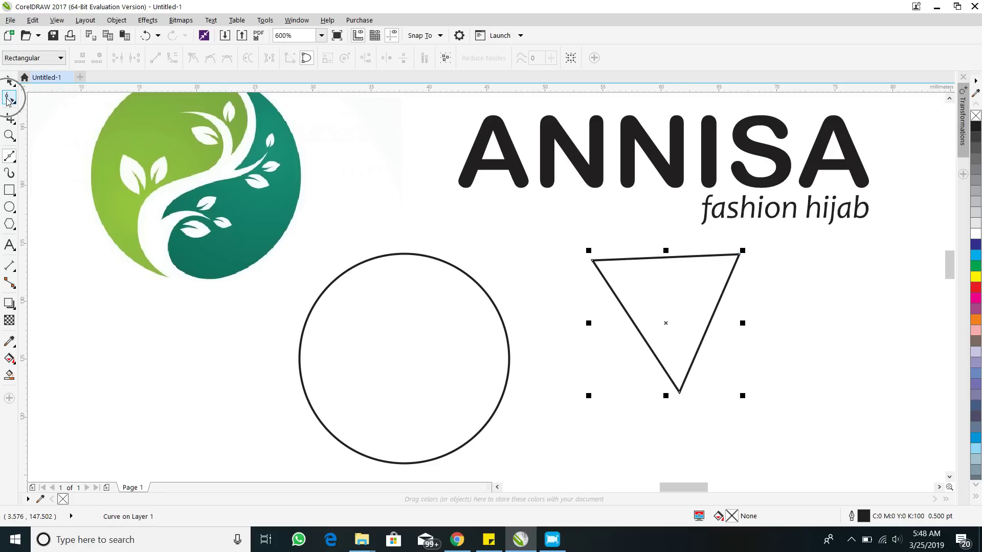
Convert all segments of the triangle to curves and delete its upper-left node.
left_click(8, 100)
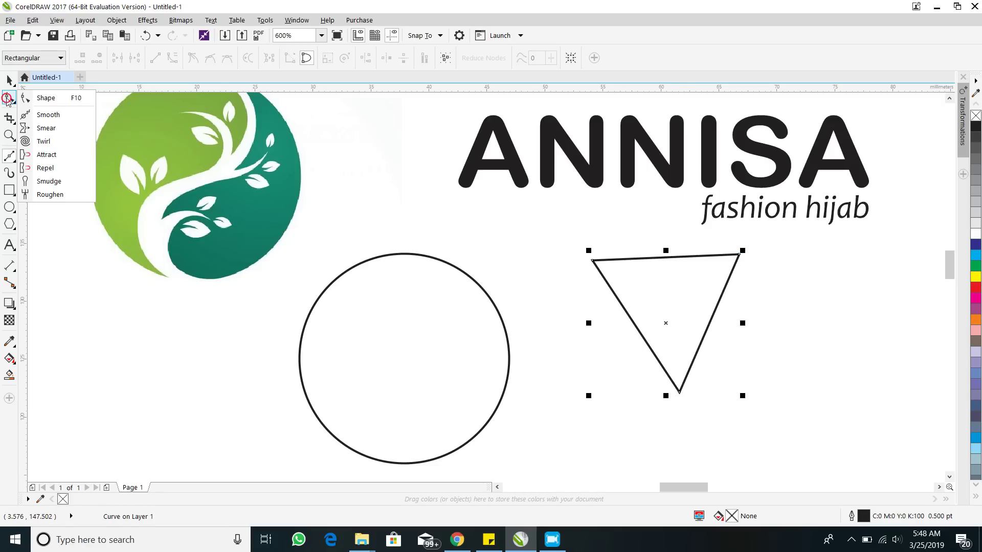
left_click(53, 102)
left_click_drag(568, 220, 758, 416)
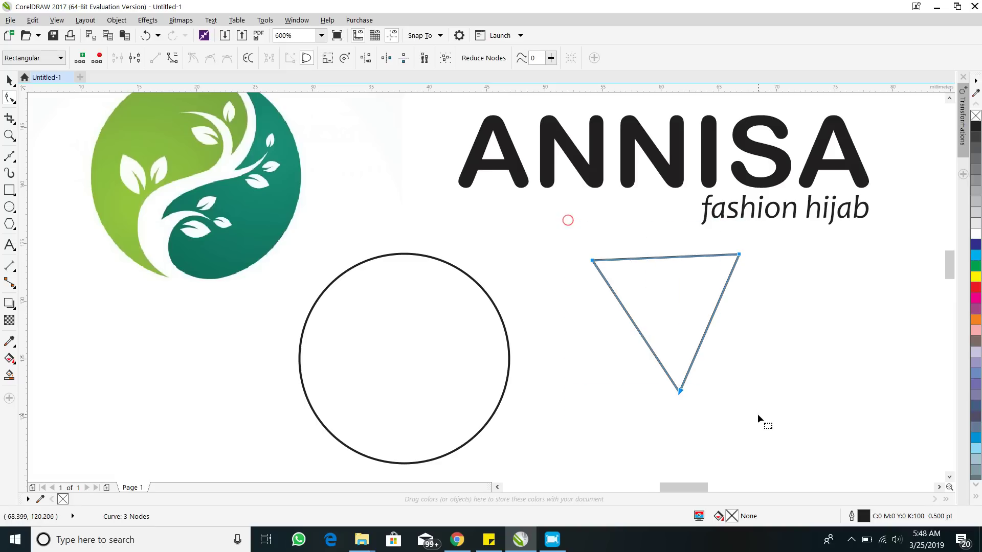
left_click(172, 58)
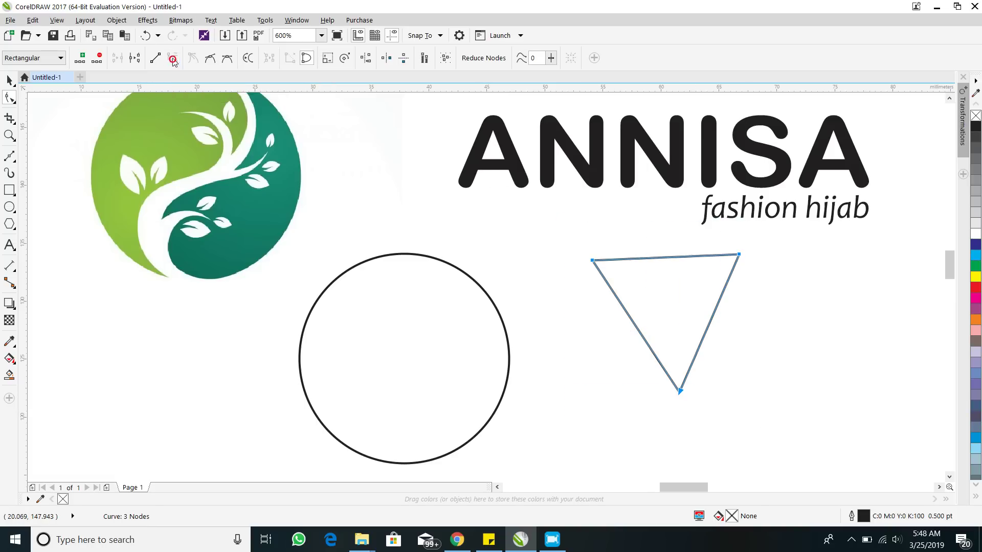
left_click(778, 315)
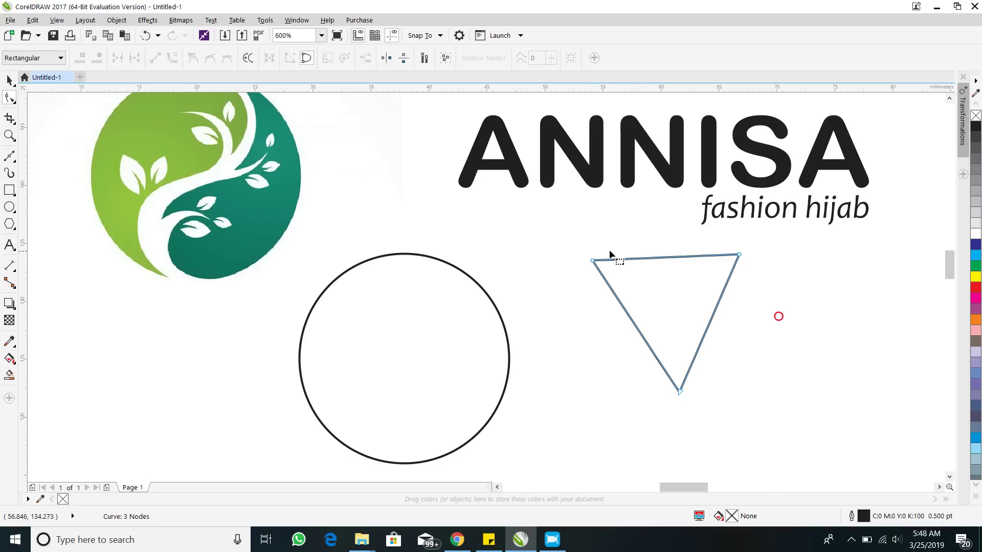
left_click(594, 261)
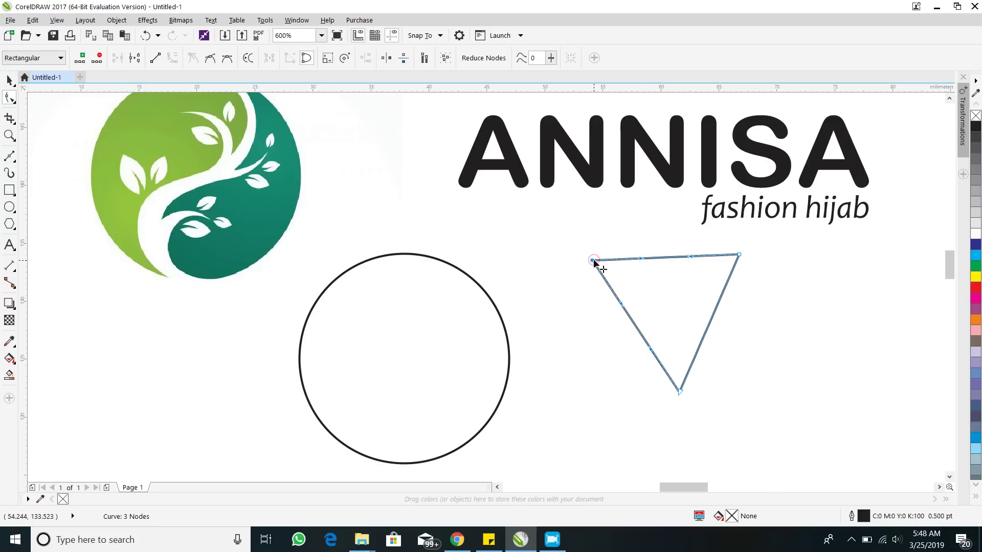
key("Delete")
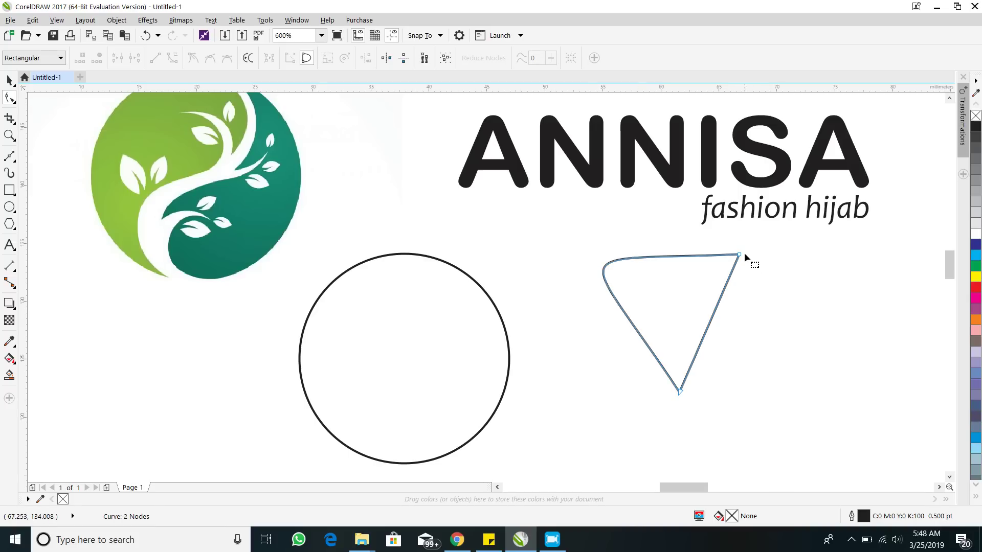
Reshape the curve into an upright pointed leaf by moving its upper node above the lower one and adjusting the curve handles.
left_click_drag(740, 256, 677, 223)
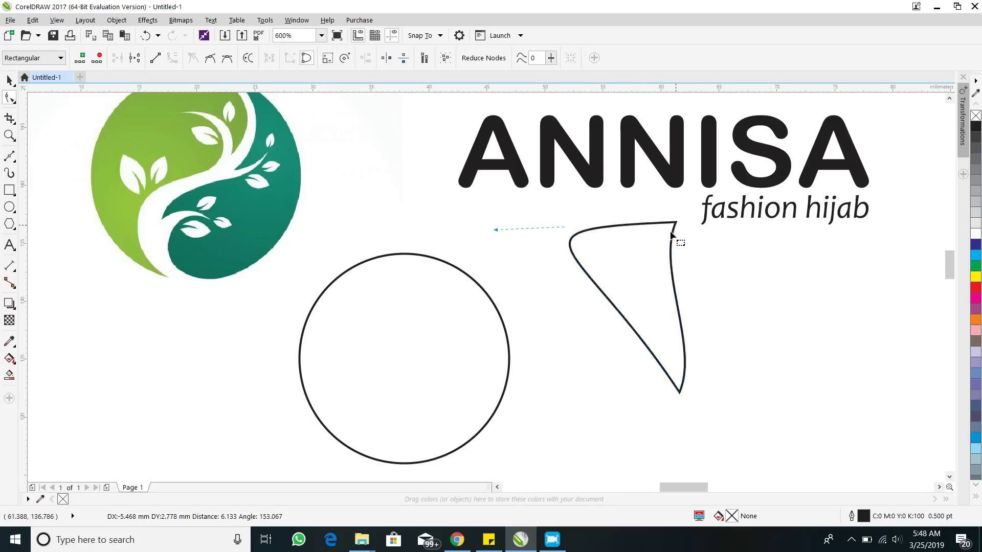
left_click_drag(719, 252, 737, 253)
left_click_drag(577, 238, 640, 358)
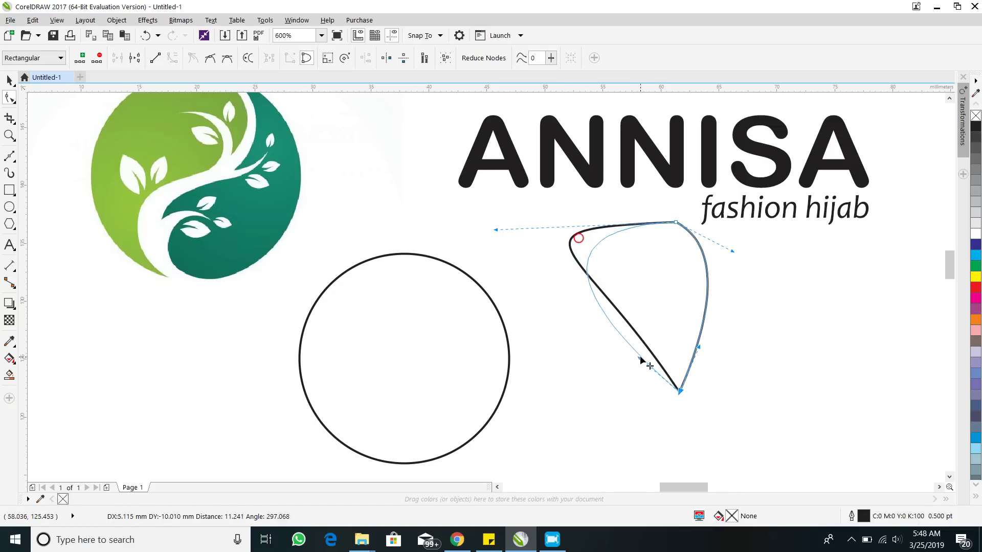
left_click_drag(499, 233, 585, 280)
left_click_drag(733, 252, 766, 282)
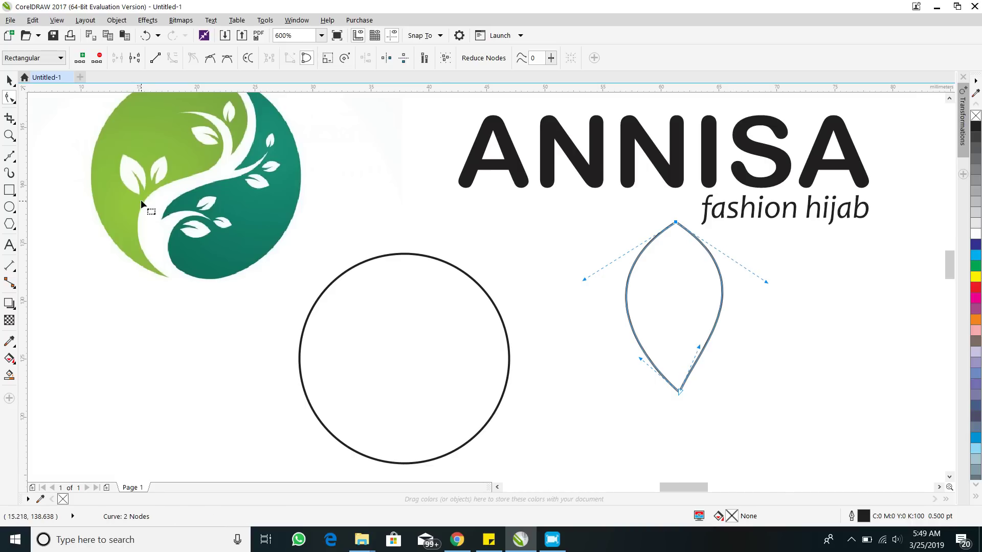
left_click(696, 403)
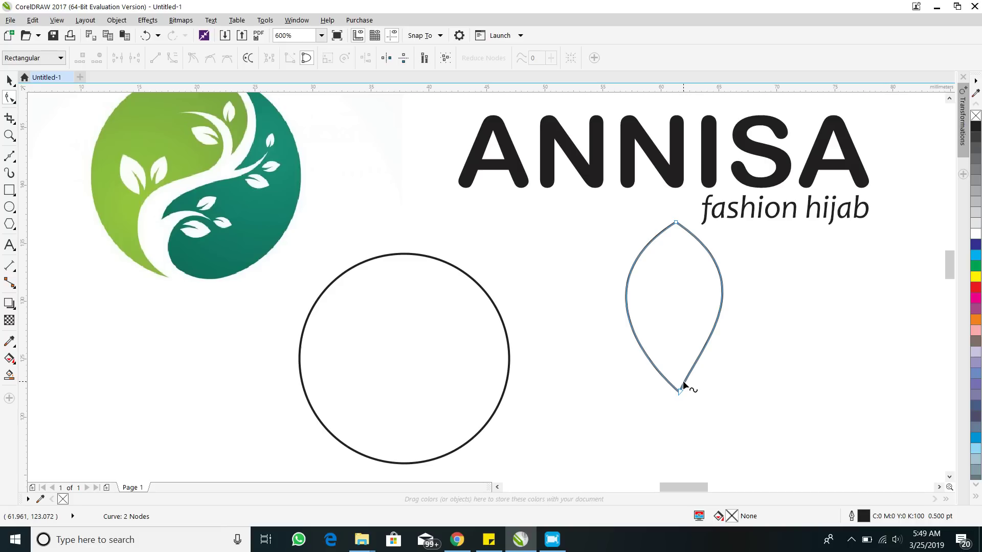
Add a node on each side of the leaf's lower tip and move the tip node up to the leaf's centre as a narrow notch.
left_click(684, 383)
double_click(684, 383)
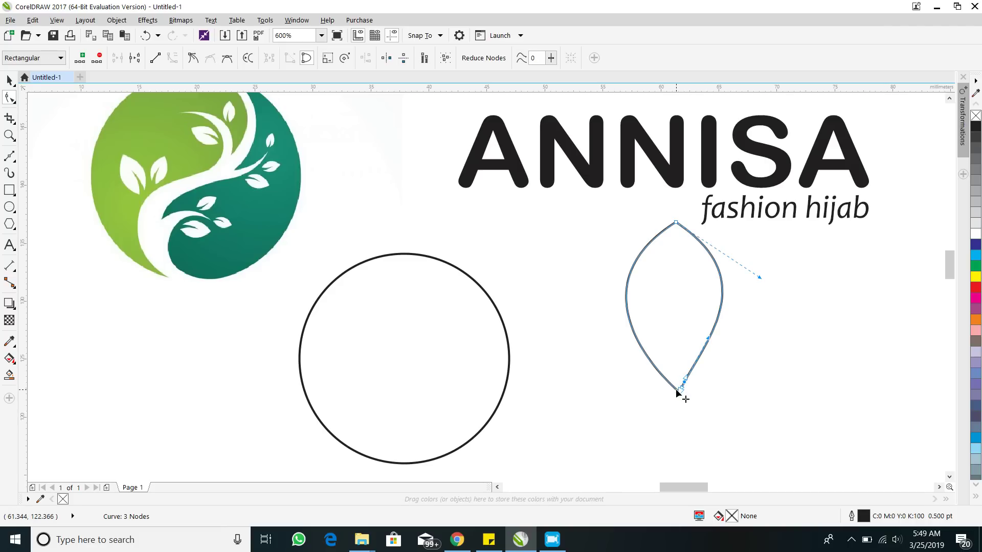
double_click(676, 391)
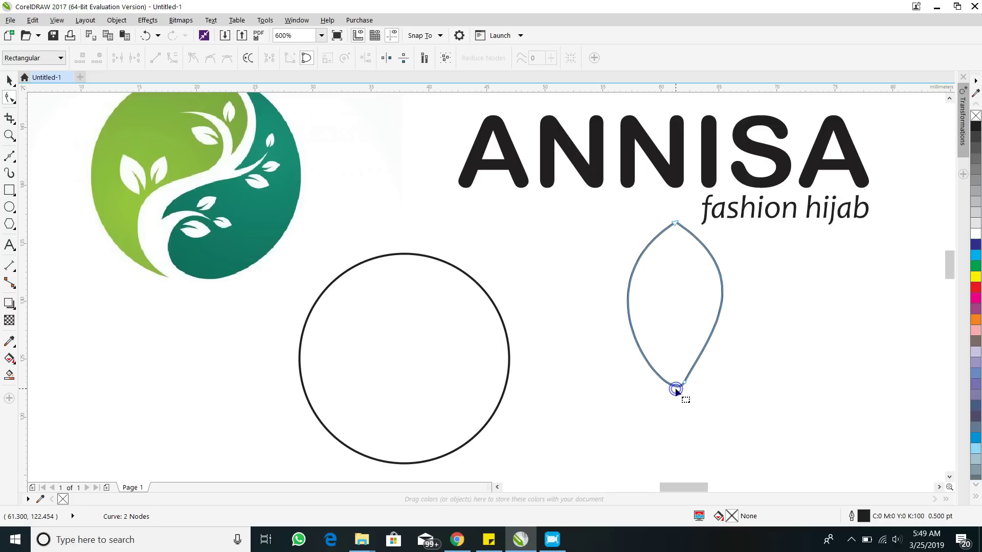
double_click(676, 389)
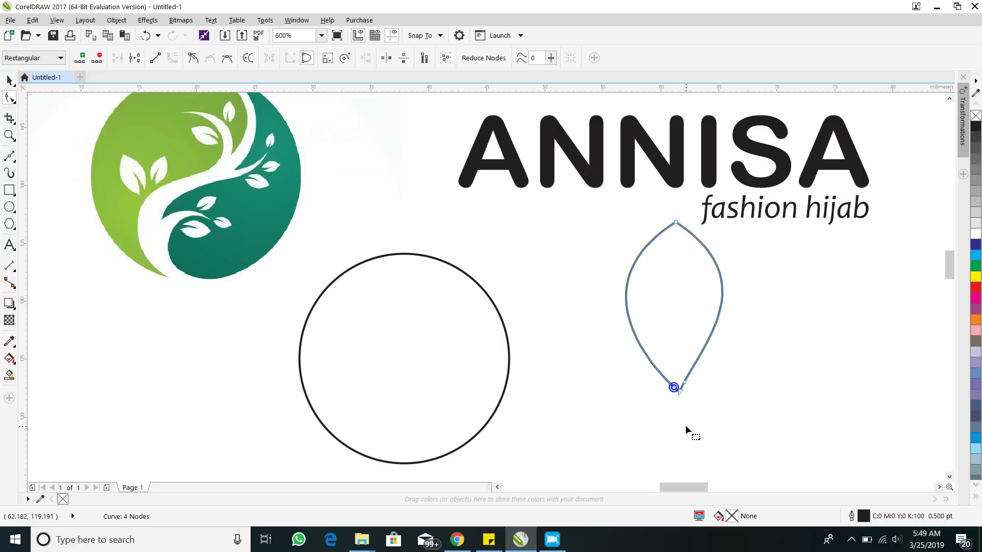
scroll(682, 391, "up", 1)
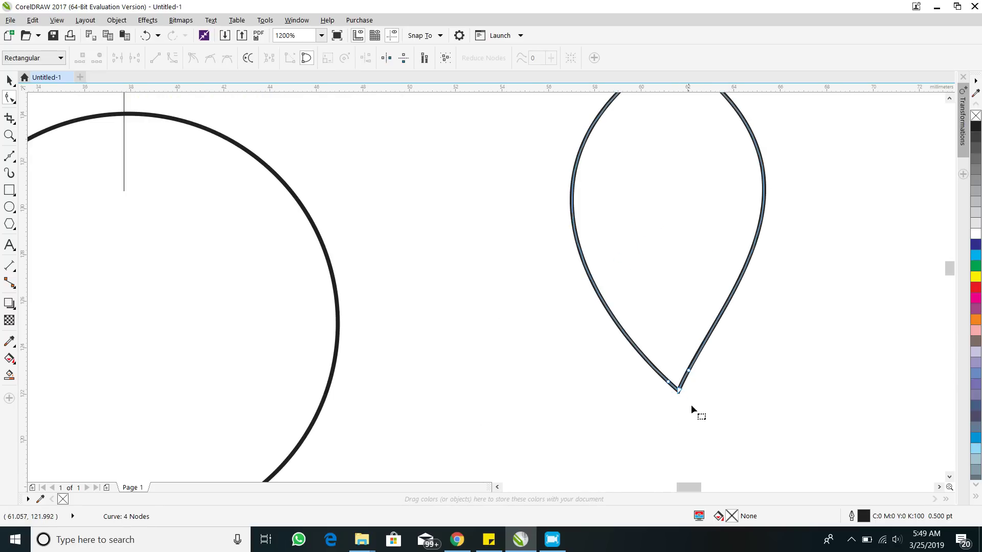
left_click_drag(679, 391, 676, 207)
scroll(658, 269, "down", 1)
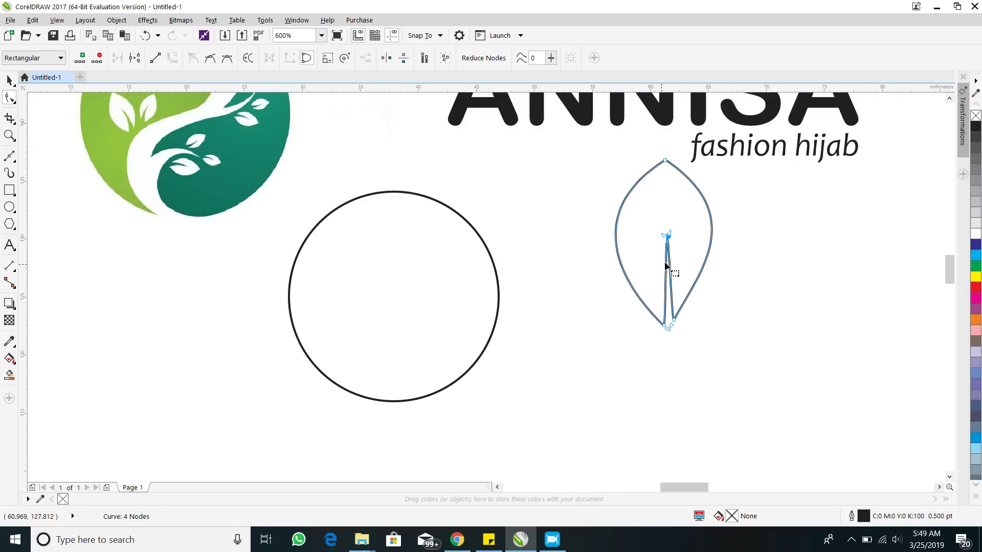
Bend both sides of the leaf's notch into a curved vein and raise the lower-right corner node to widen its opening.
left_click_drag(671, 237, 682, 277)
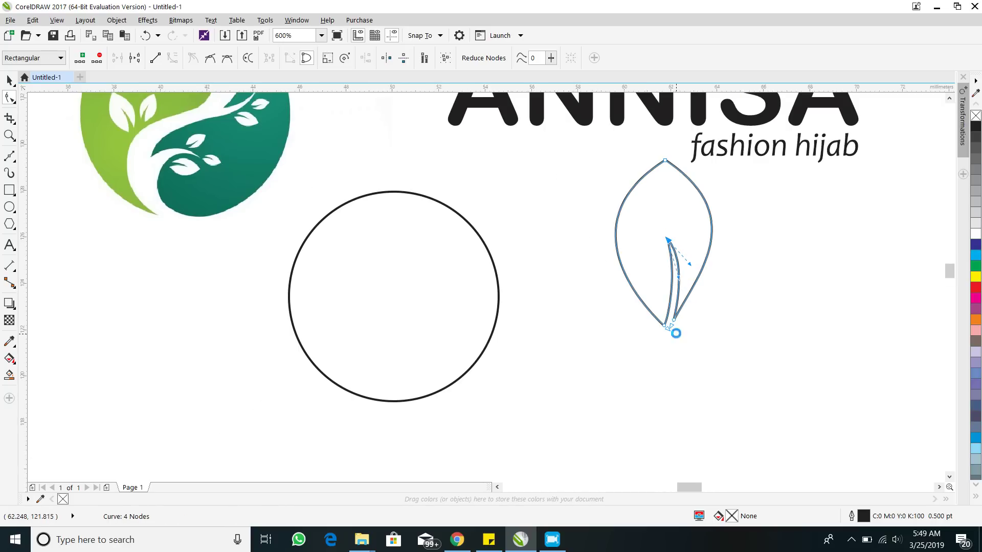
scroll(677, 328, "up", 3)
left_click_drag(672, 308, 683, 287)
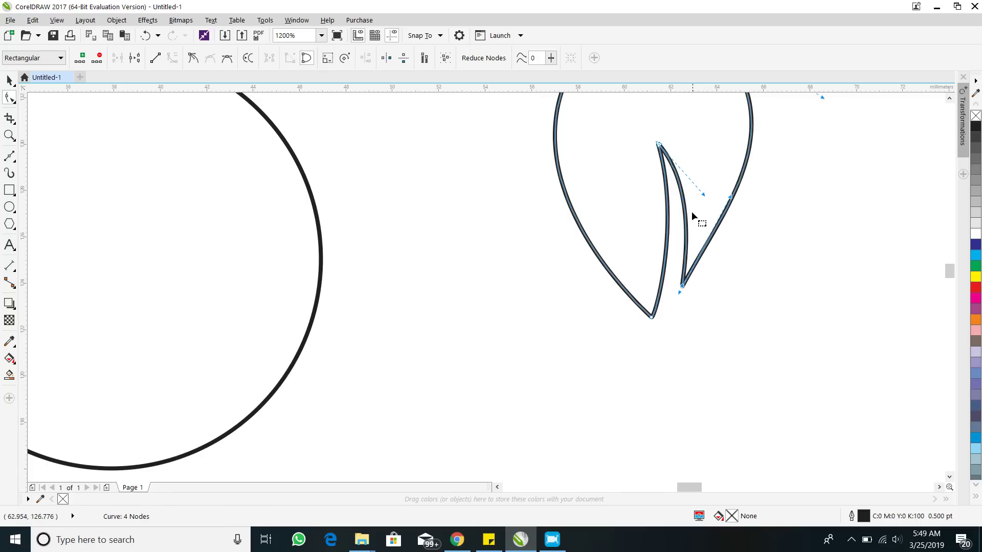
left_click_drag(704, 195, 696, 239)
scroll(696, 241, "down", 2)
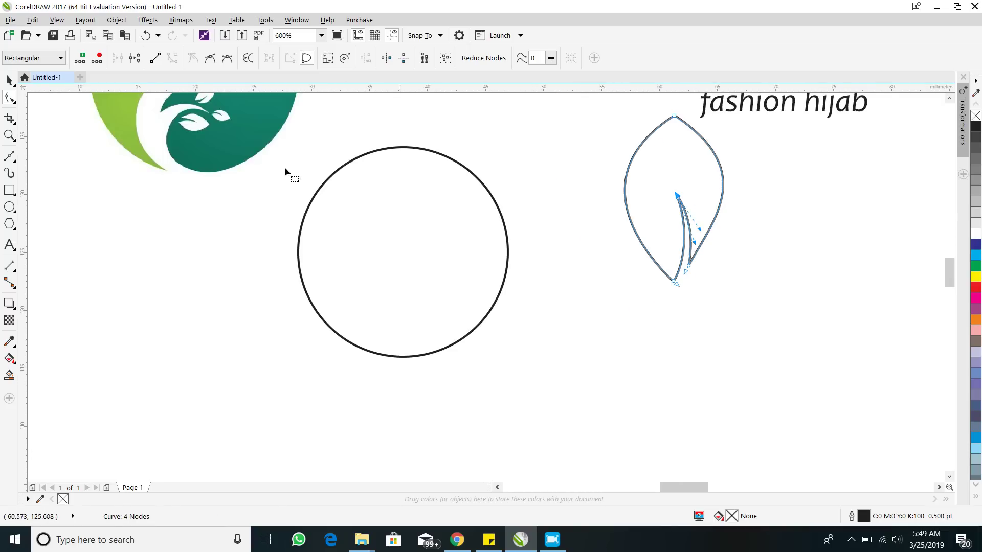
Scale the leaf down to about 2.6 × 4.4 mm and move it over the leftmost white leaf of the yin-yang image.
left_click(10, 81)
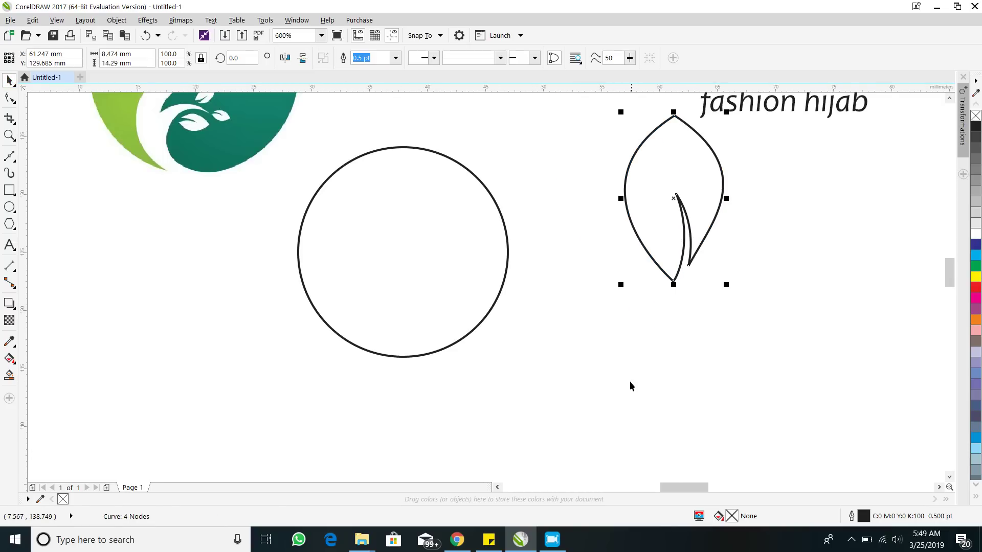
scroll(643, 249, "down", 2)
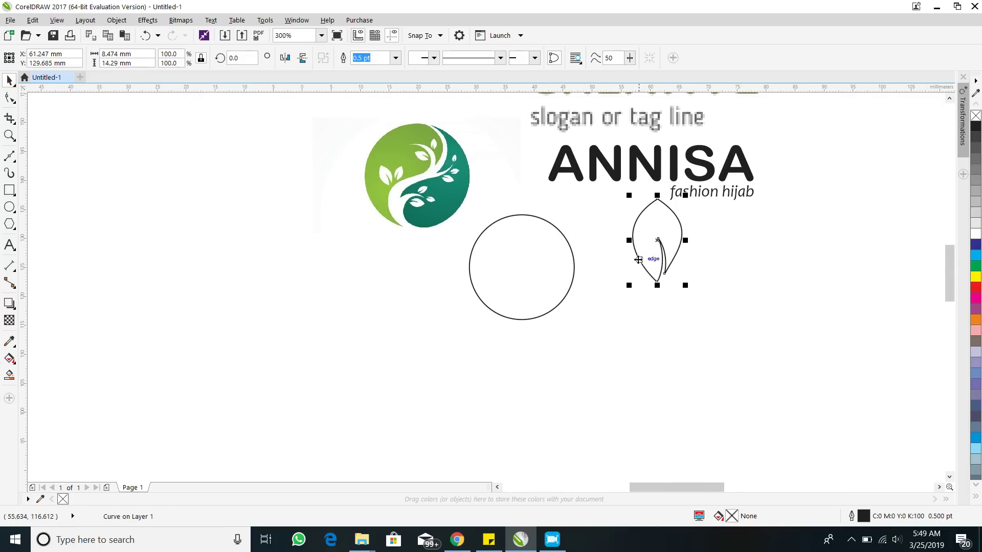
scroll(650, 253, "up", 2)
left_click_drag(657, 237, 617, 272)
left_click_drag(582, 306, 580, 306)
left_click_drag(636, 211, 569, 312)
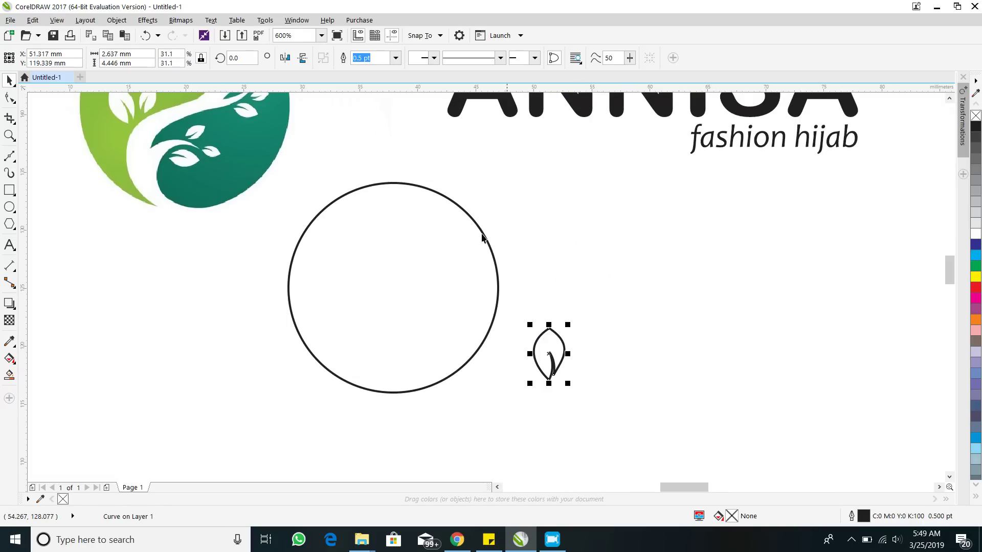
left_click_drag(497, 269, 553, 334)
left_click_drag(617, 399, 180, 156)
scroll(307, 194, "up", 3)
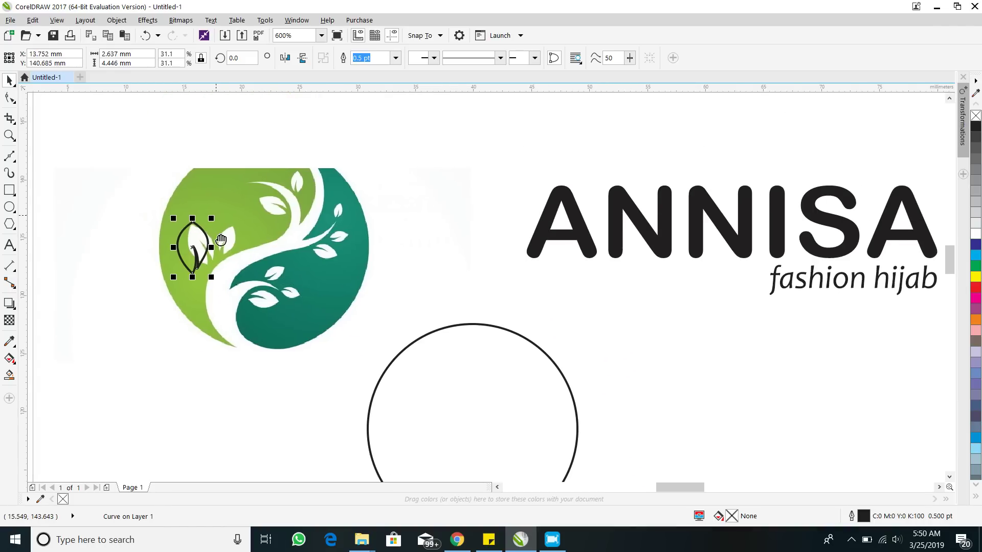
Lock the yin-yang leaf image so it stays fixed as a tracing reference.
left_click(342, 233)
mouse_move(332, 210)
left_mouse_down()
mouse_move(410, 218)
mouse_move(335, 221)
left_mouse_up()
right_click(335, 221)
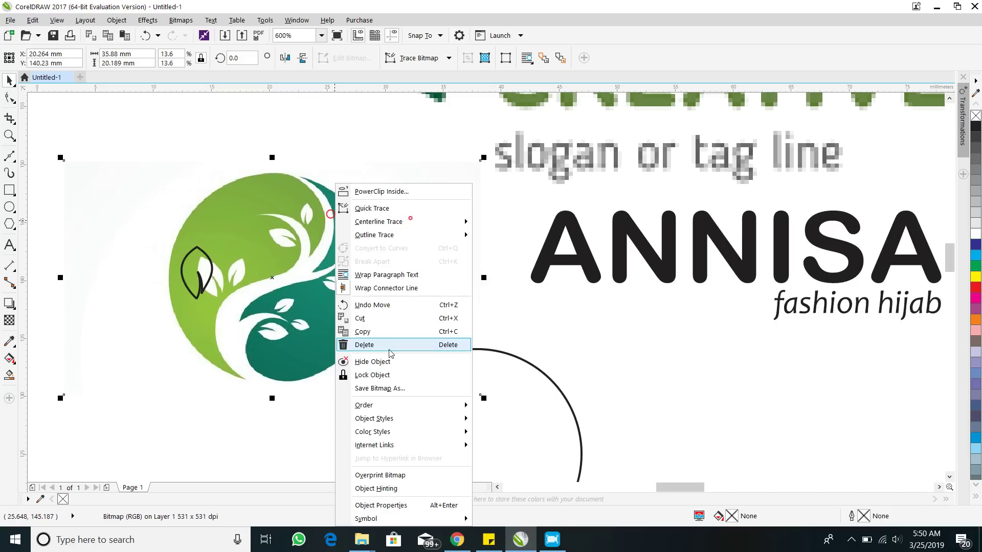
left_click(390, 370)
scroll(242, 293, "up", 2)
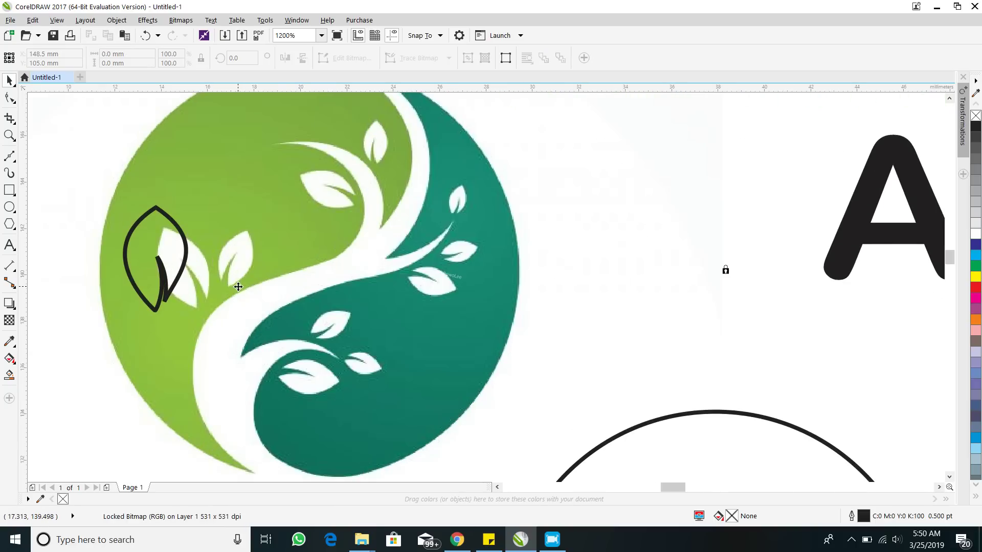
Move the drawn leaf over the image's leftmost white leaf and set its outline width to Hairline.
left_click(180, 279)
left_click_drag(184, 244, 220, 252)
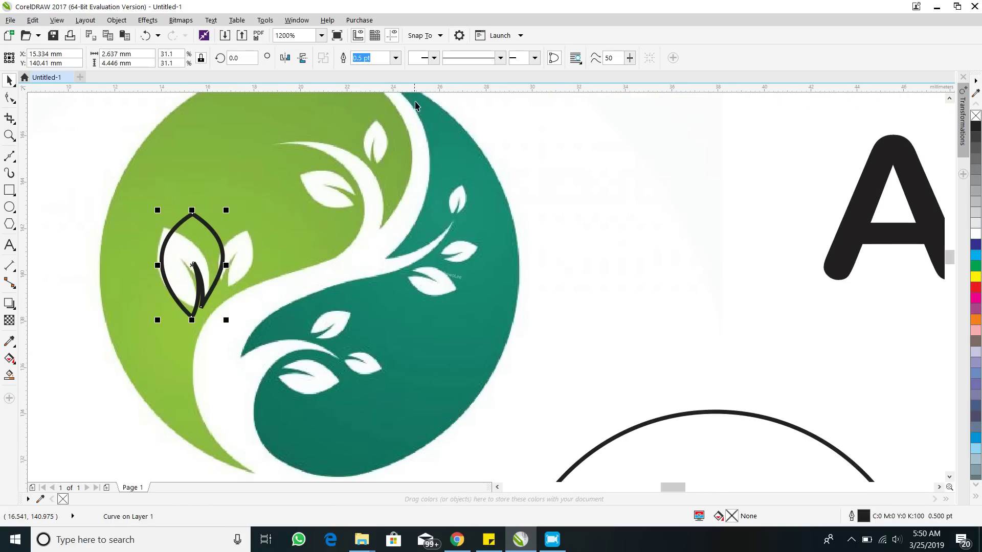
left_click(396, 57)
left_click(387, 76)
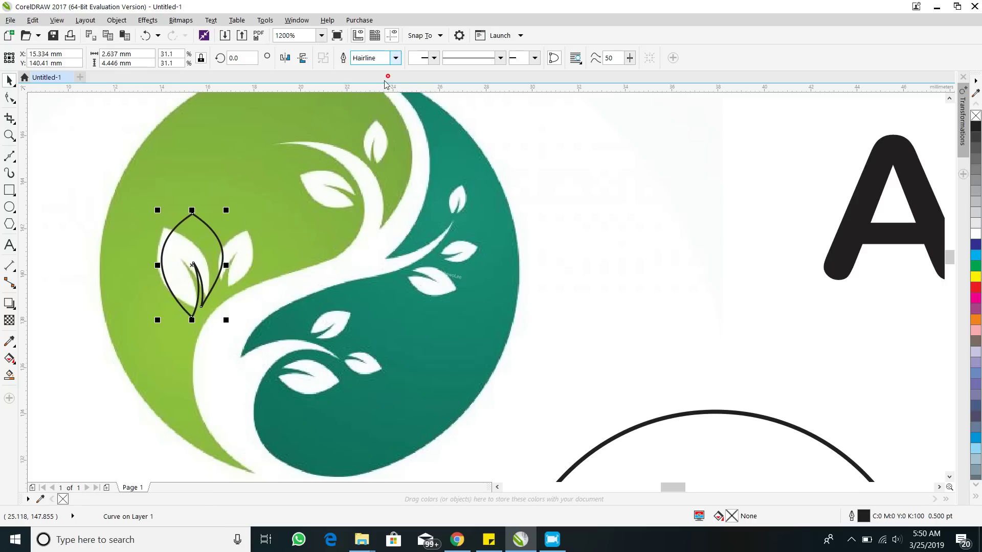
Rotate the leaf to tilt left and scale it down to match the leftmost white leaf of the image.
left_click(205, 221)
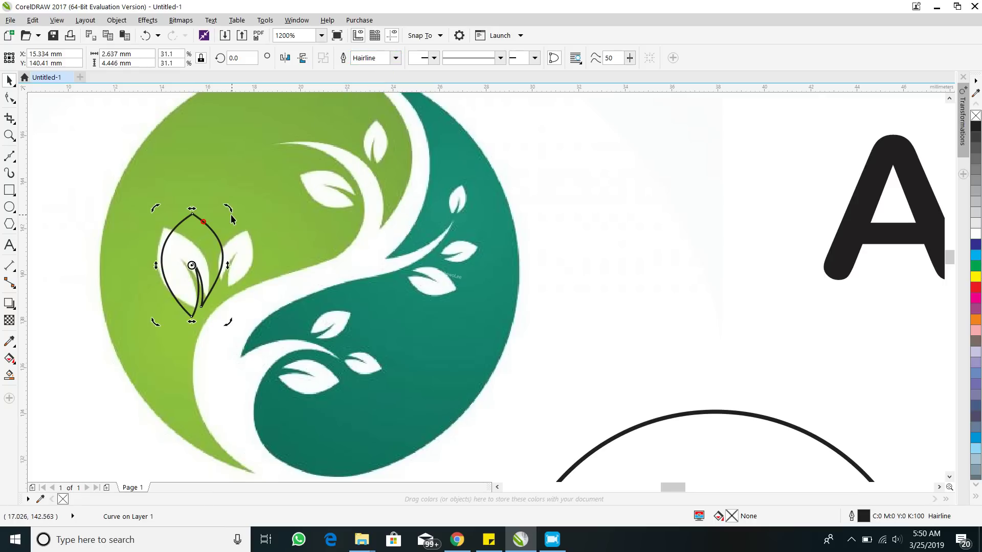
left_click_drag(229, 209, 206, 248)
left_click_drag(214, 212, 195, 243)
left_click_drag(209, 316, 218, 307)
left_click(207, 262)
Place a mirrored copy of the leaf over the neighbouring white leaf and scale it to about 1.7 × 2.2 mm.
left_click_drag(201, 254, 293, 253)
key("ctrl+z")
left_click(259, 228)
left_click(251, 245)
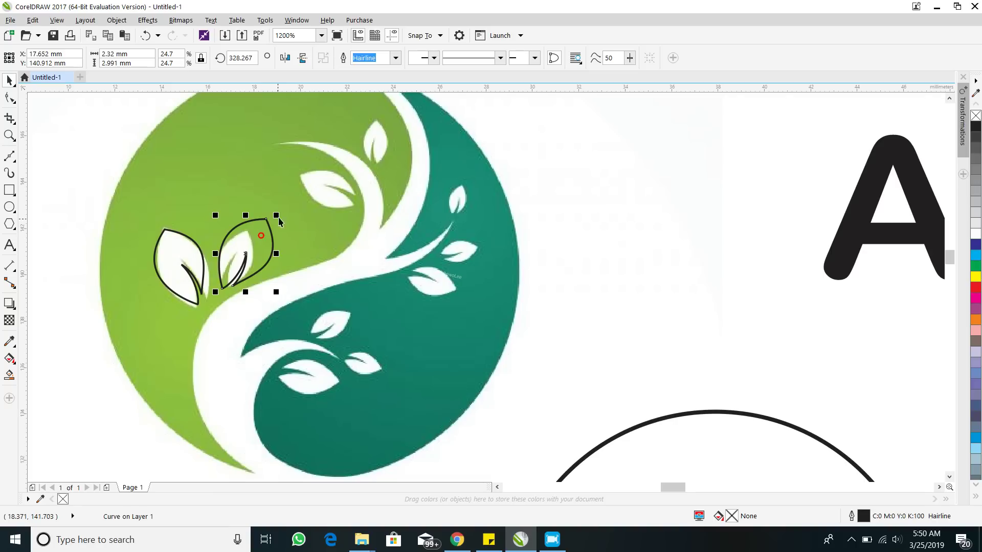
left_click_drag(277, 217, 261, 238)
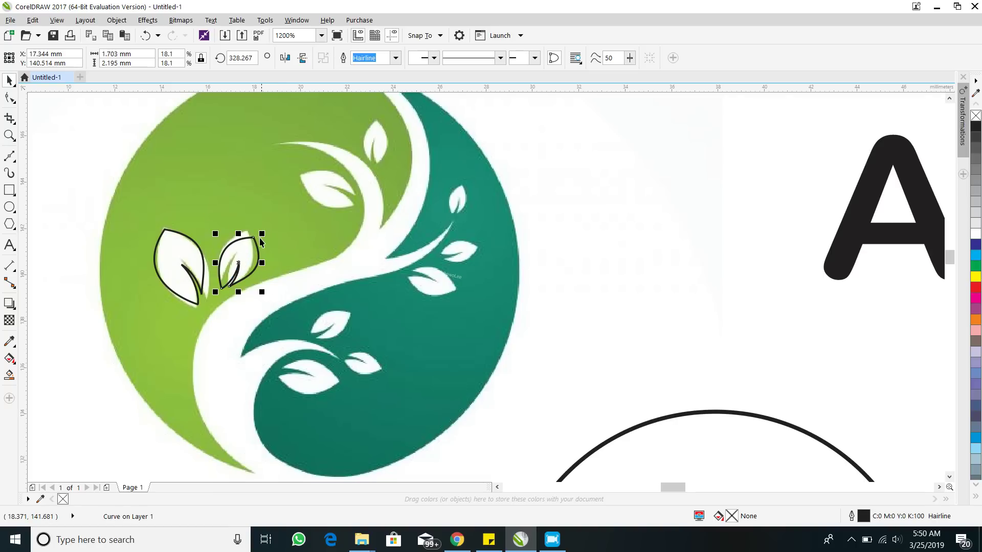
left_click(255, 245)
left_click(281, 229)
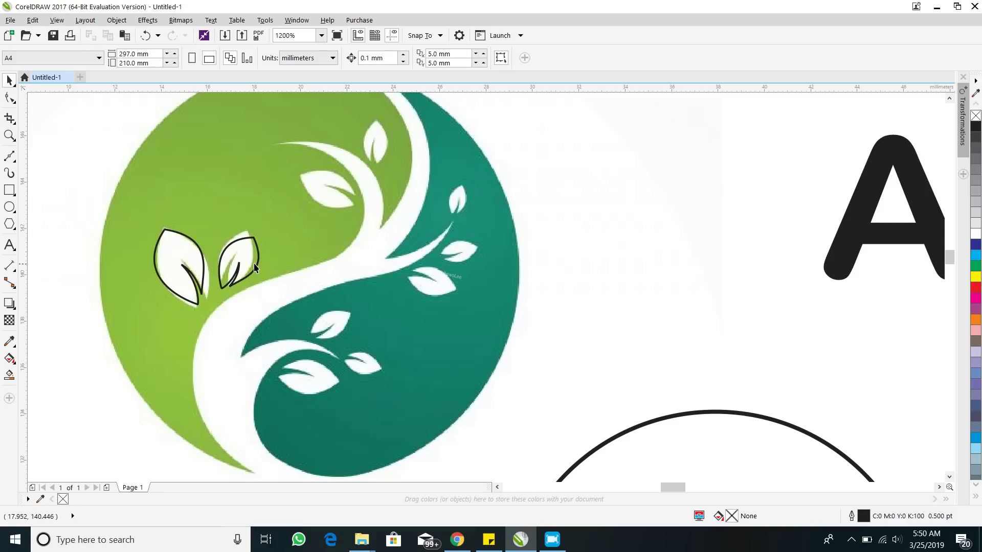
Copy the second leaf onto the upper and right leaves of the lower teal branch, rotating and scaling the copies to match.
left_click_drag(257, 265, 381, 364)
left_click(359, 301)
left_click(362, 313)
right_click(373, 351)
left_click(383, 369)
Copy the second leaf onto the largest leaf of the lower teal branch, flip it vertically and rotate it to about 82.6°.
left_click_drag(257, 270, 332, 378)
left_click(317, 376)
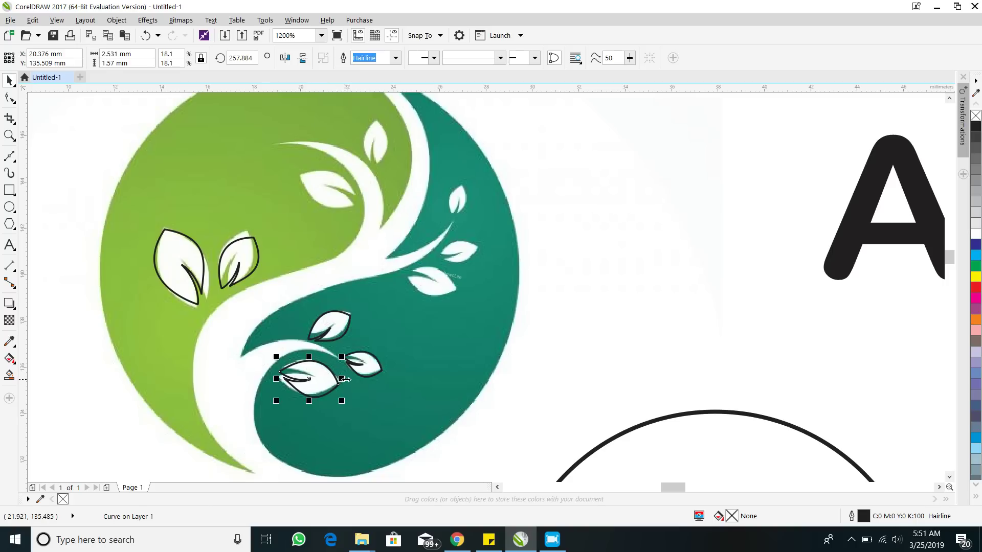
left_click(303, 59)
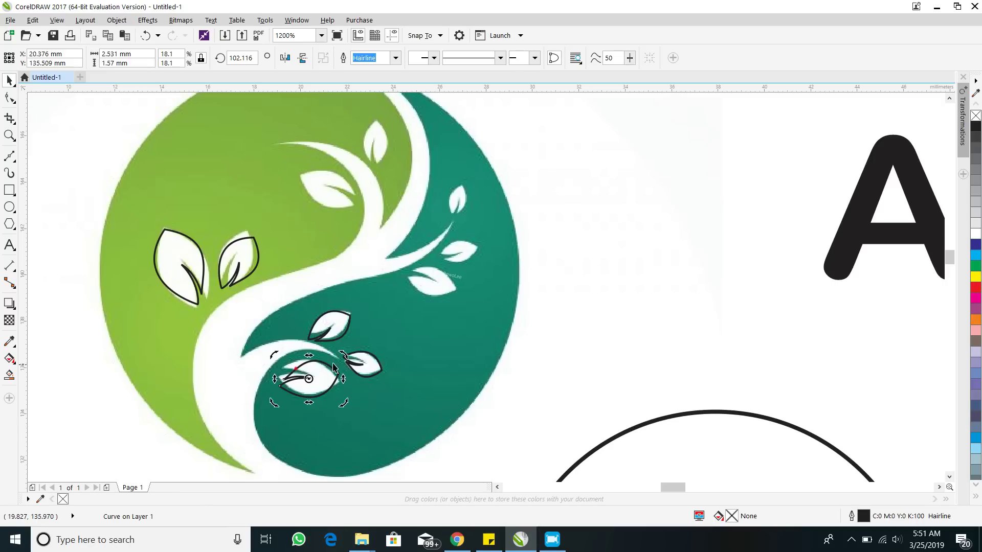
left_click(349, 358)
left_click(327, 365)
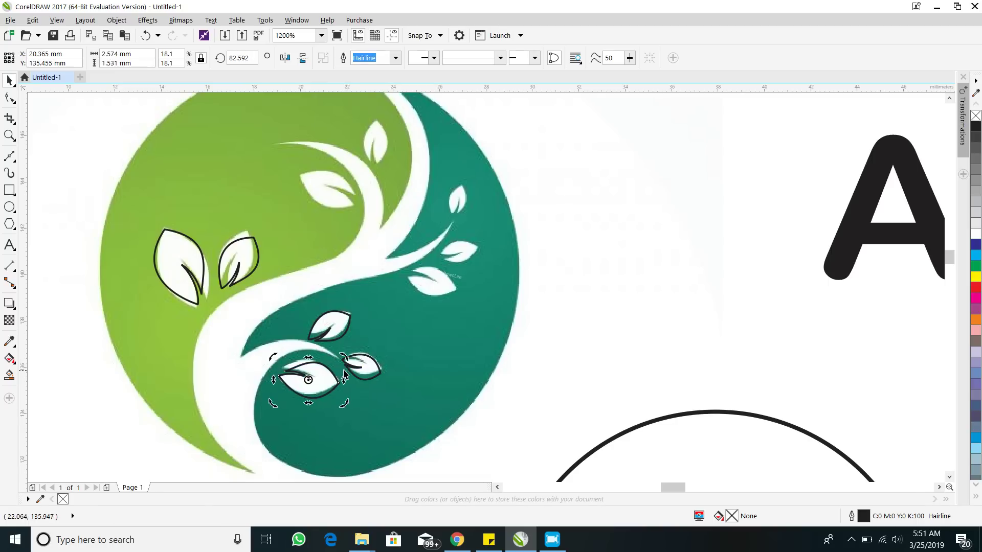
left_click(398, 394)
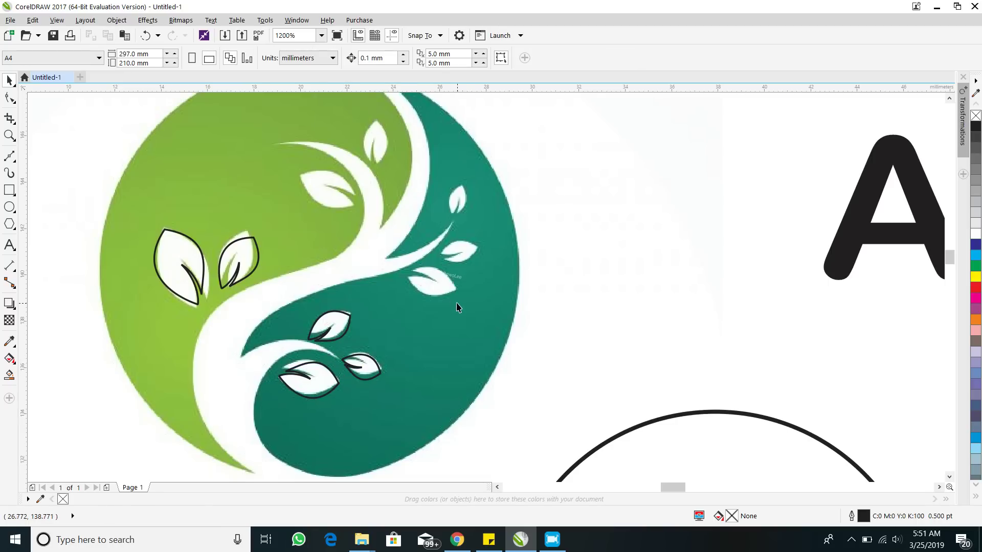
Copy the small leaf of the lower teal branch onto the middle and upper leaves of the right teal branch, rotating the copies to match.
left_click(367, 359)
left_click(463, 253)
left_click(463, 253)
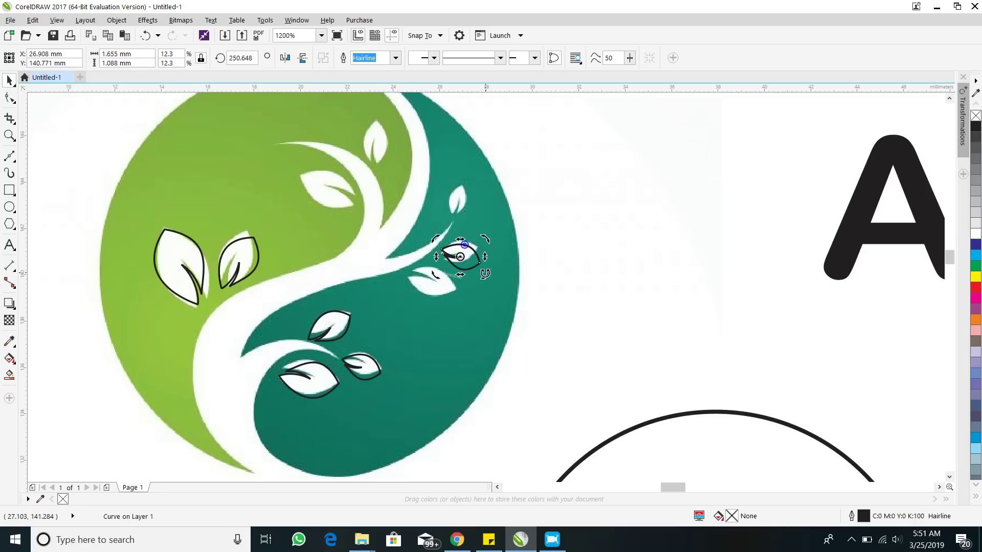
left_click_drag(485, 276, 464, 189)
left_click(471, 249)
Copy the middle leaf onto the lowest leaf of the right teal branch, scale it to about 2 × 1.2 mm and flip it vertically.
key("ctrl+v")
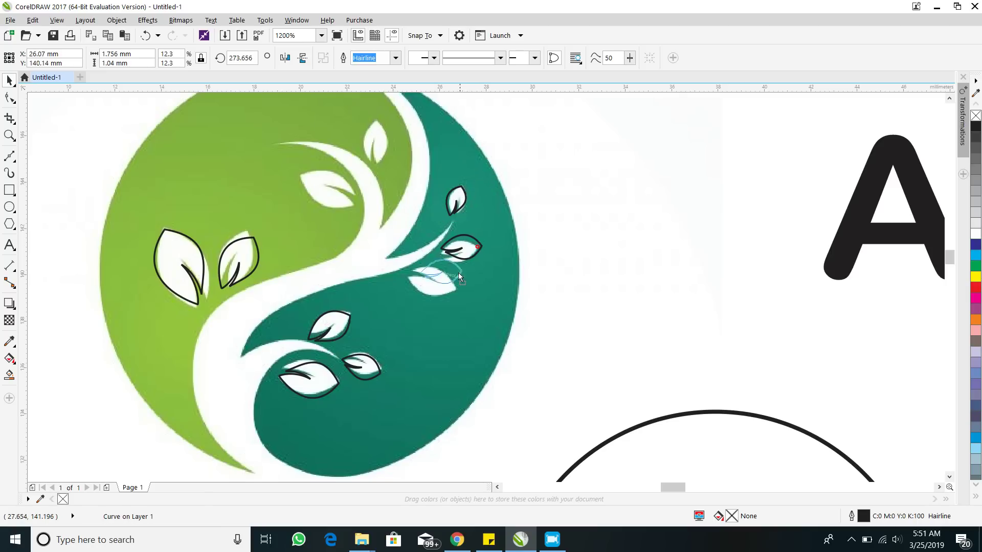
left_click(453, 283)
left_click_drag(459, 266, 441, 293)
left_click(443, 311)
left_click(441, 301)
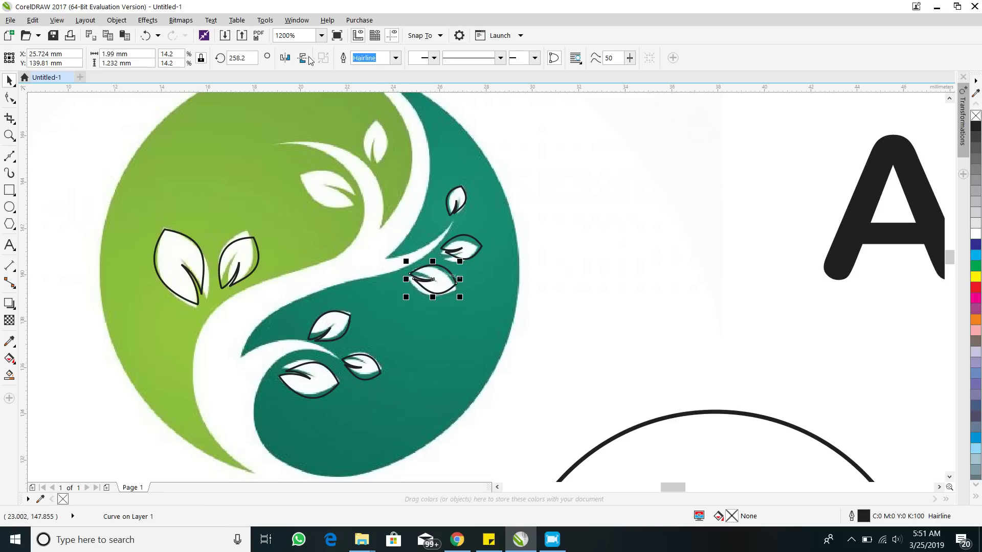
left_click(307, 58)
left_click(444, 267)
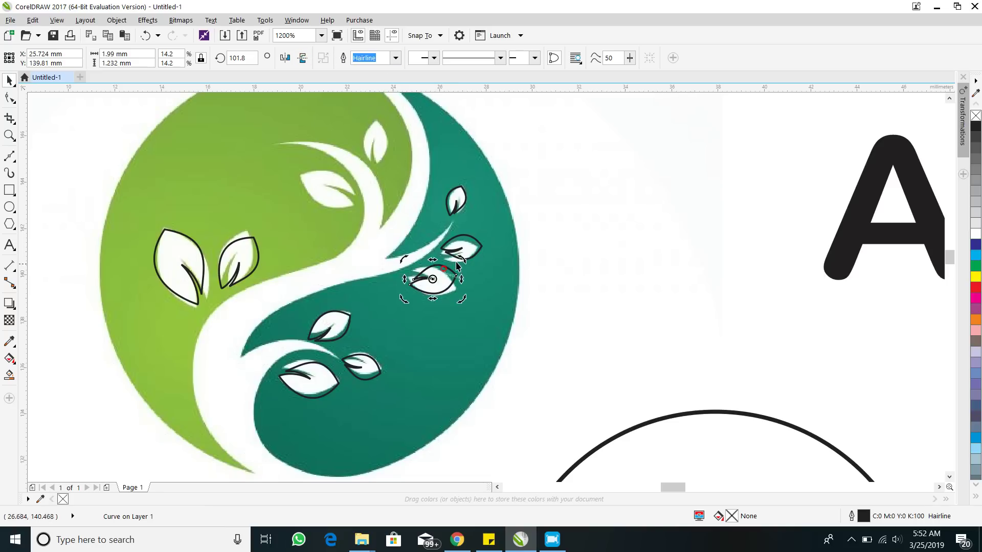
Copy the right teal branch's middle leaf onto the small upper leaf of the green half and rotate it to about 356.6°.
left_click_drag(460, 262, 373, 143)
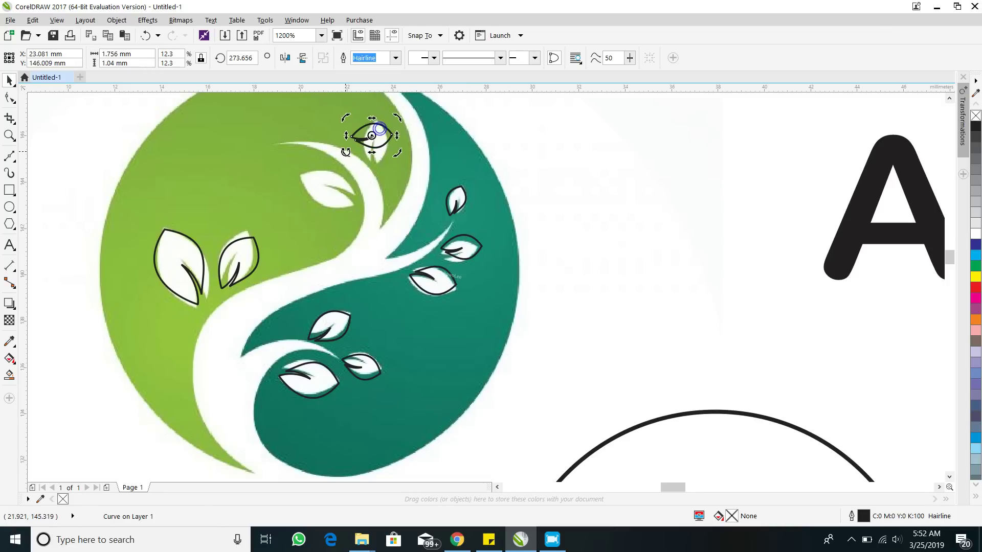
left_click_drag(345, 151, 388, 174)
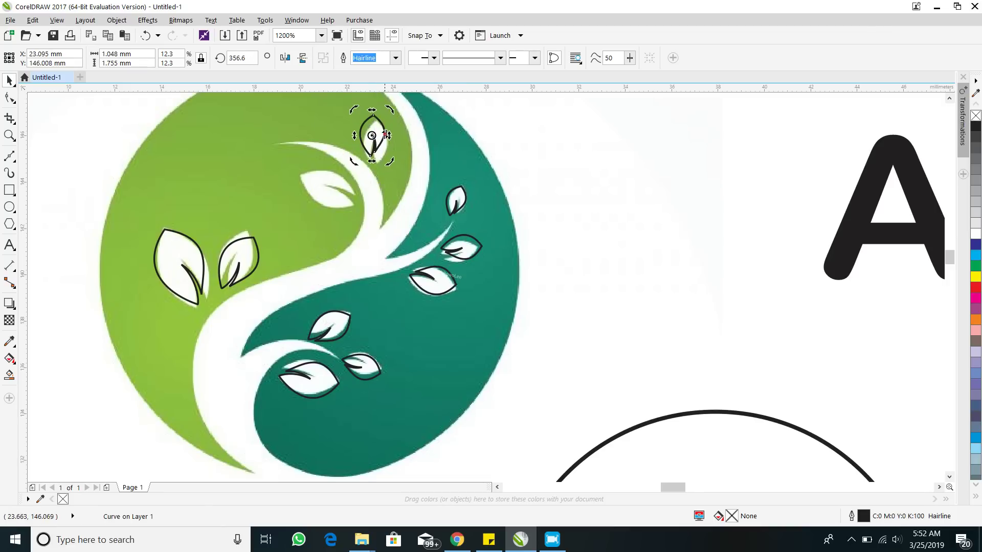
left_click_drag(371, 134, 376, 138)
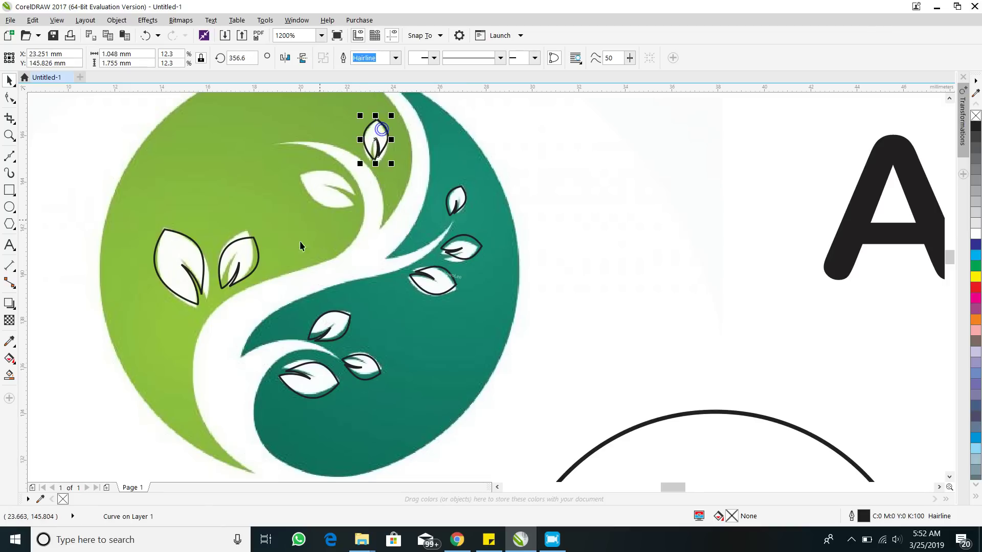
Place another leaf copy over the larger leaf of the upper green branch, scaled to about 2.35 × 1.64 mm and rotated to about 65.5°.
key("ctrl+v")
left_click(300, 190)
left_click_drag(281, 231, 334, 226)
left_click_drag(324, 218, 346, 208)
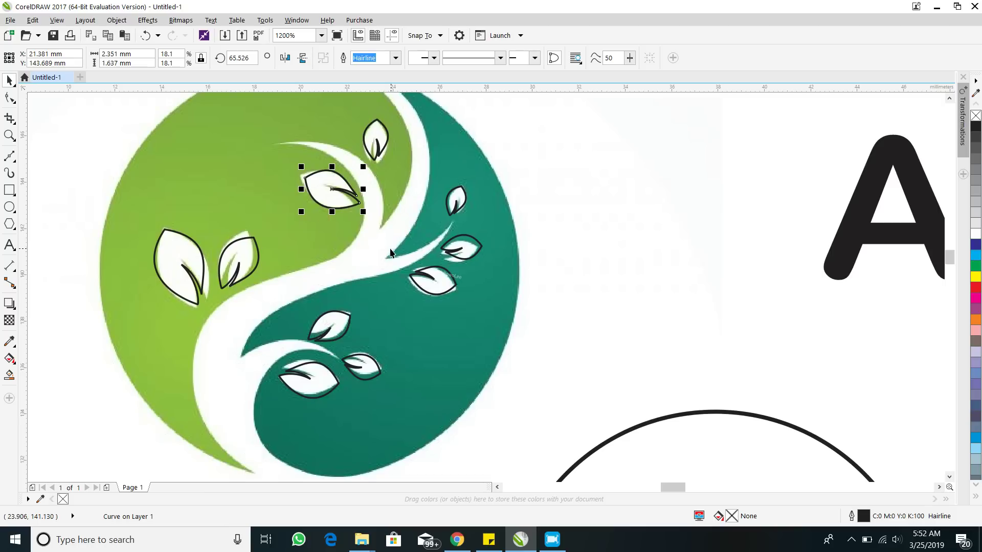
scroll(390, 252, "up", 1)
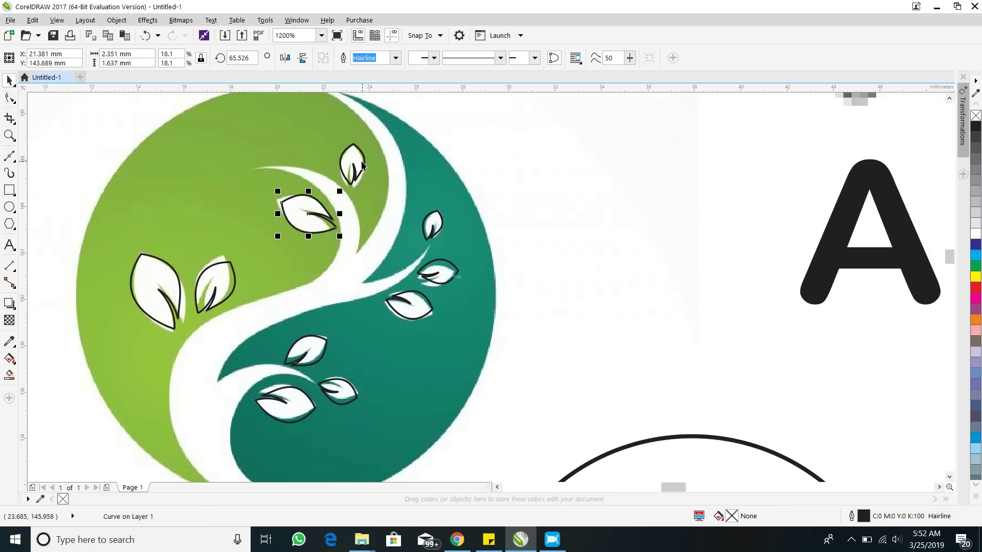
scroll(361, 165, "down", 1)
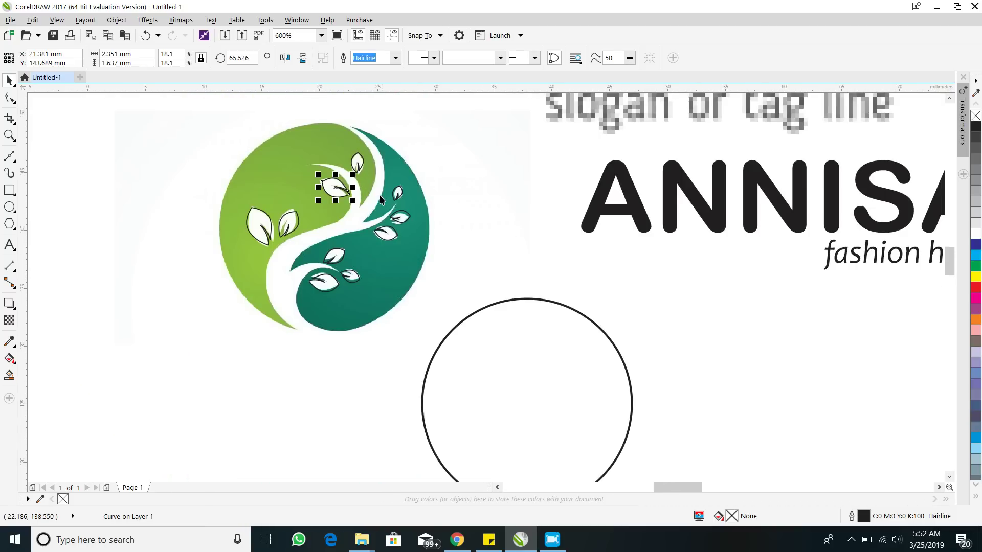
scroll(334, 190, "up", 1)
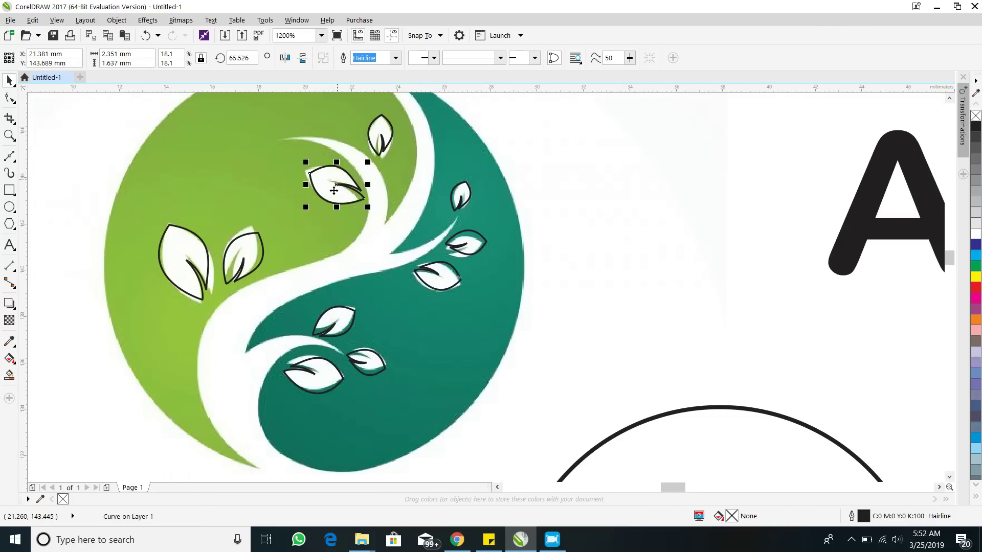
scroll(333, 191, "down", 1)
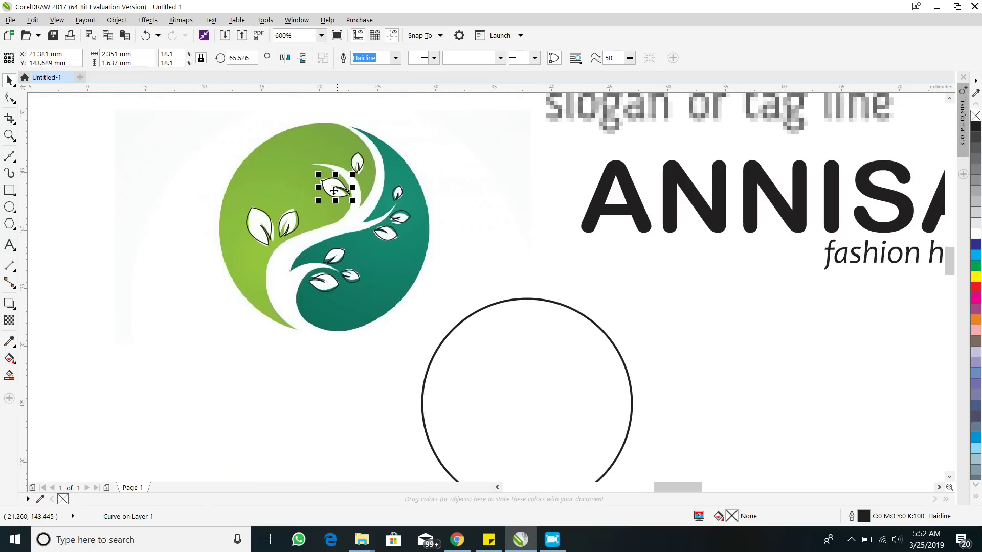
Draw a closed straight-segment outline around the white trunk and its branches, about 11.9 × 17.9 mm, placing points at the branch tips and junctions.
left_click(8, 157)
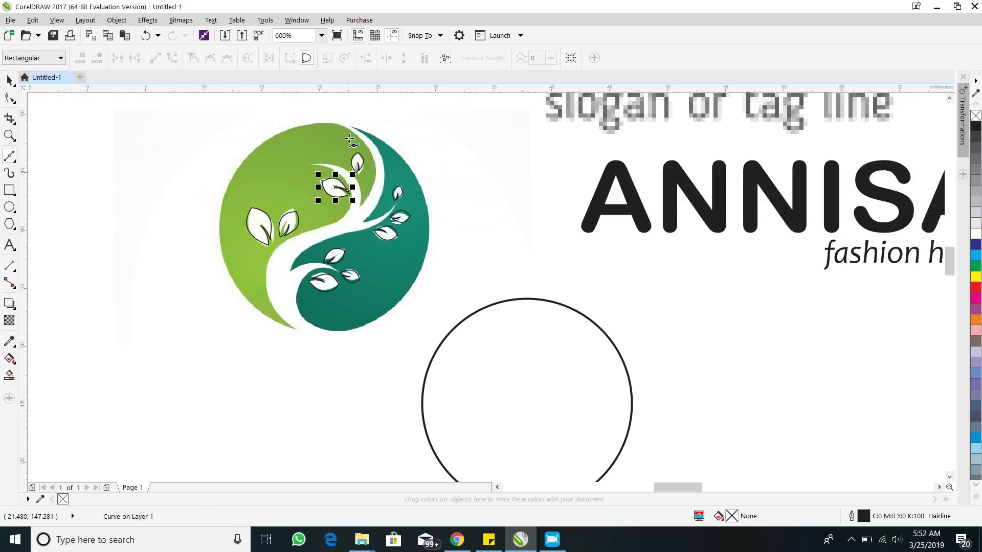
left_click(336, 123)
left_click(362, 204)
left_click(312, 158)
left_click(338, 214)
left_click(261, 265)
left_click(289, 330)
left_click(343, 330)
left_click(301, 284)
left_click(342, 275)
left_click(288, 267)
left_click(338, 237)
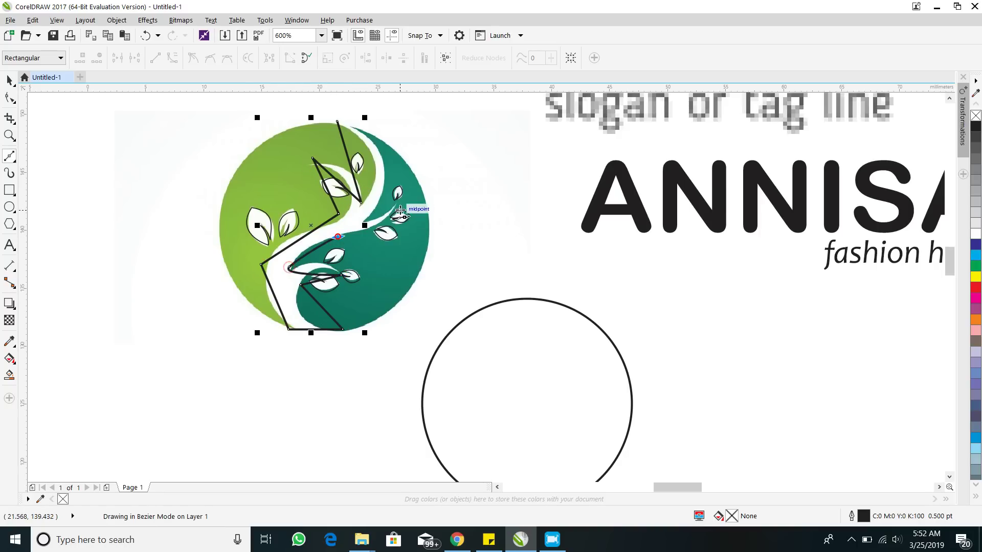
left_click(398, 205)
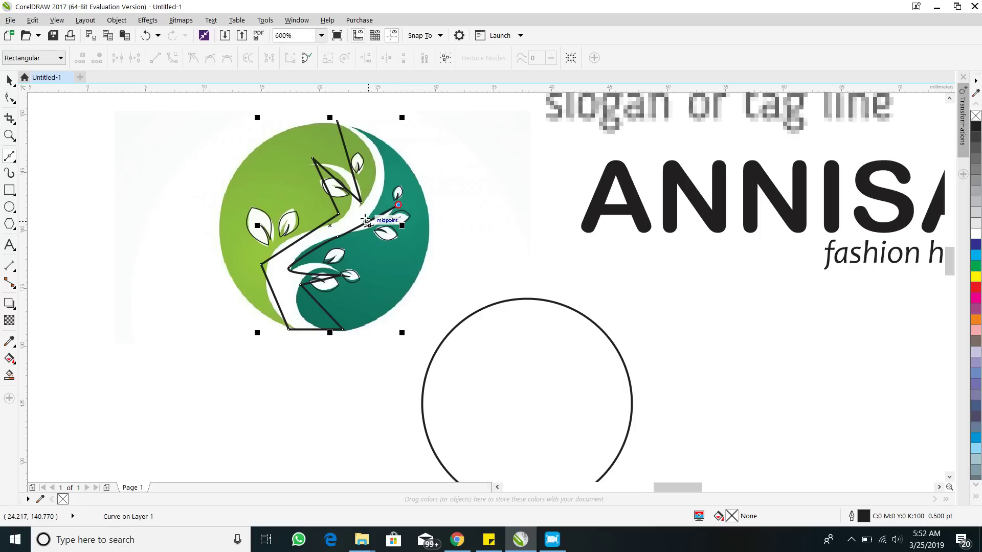
left_click(380, 150)
left_click(337, 121)
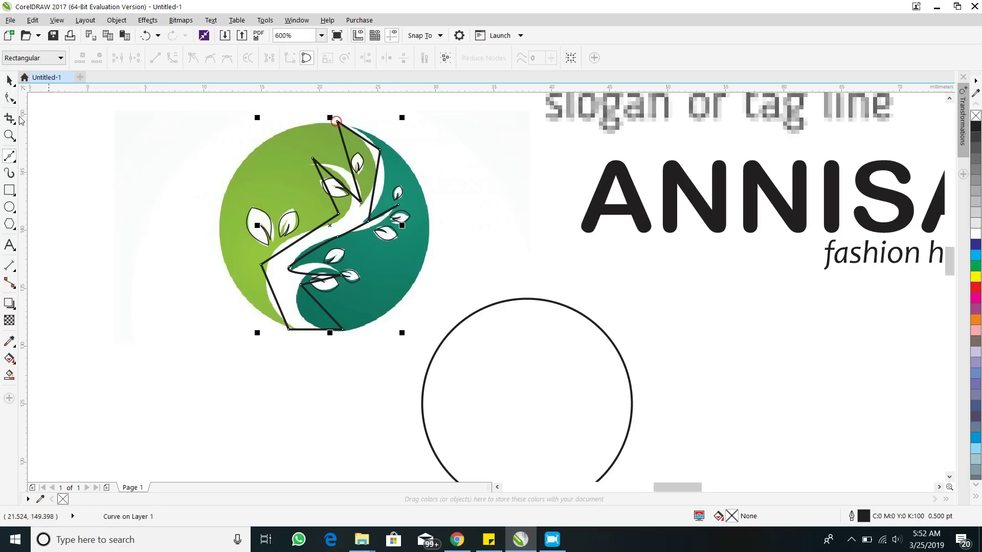
left_click(9, 80)
left_click_drag(332, 237, 117, 260)
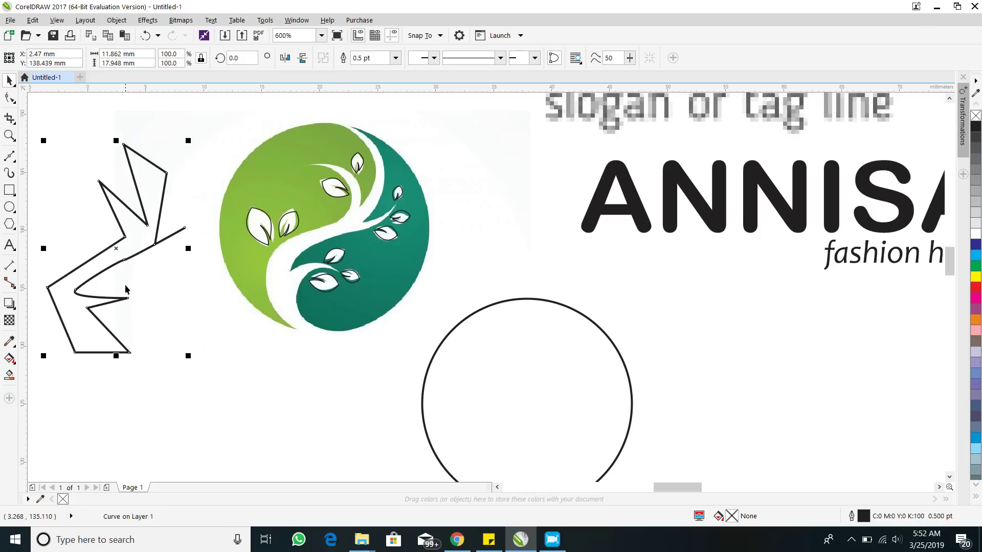
key("ctrl+z")
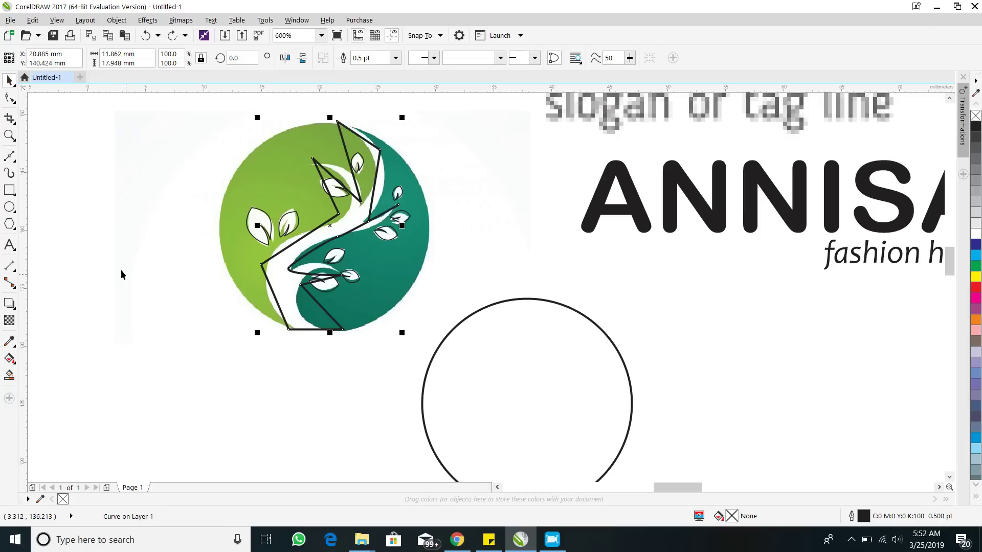
Convert all segments of the trunk outline to curves and make all its nodes cusp nodes.
left_click(9, 100)
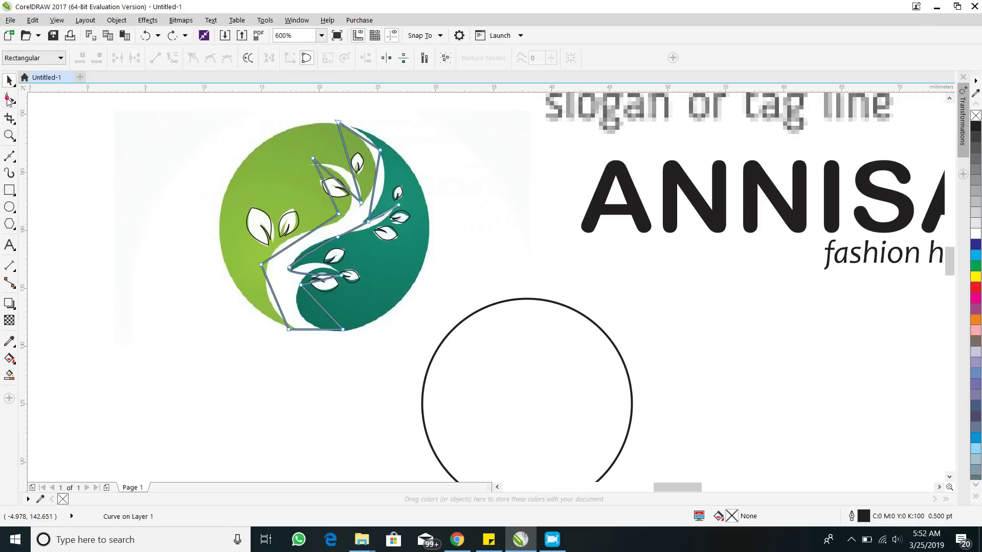
left_click_drag(270, 101, 434, 353)
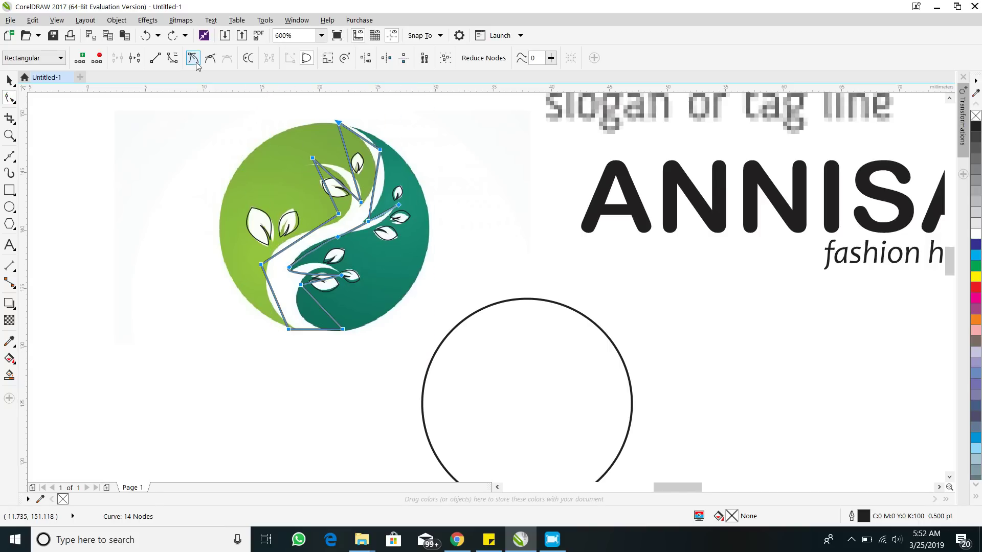
left_click(169, 59)
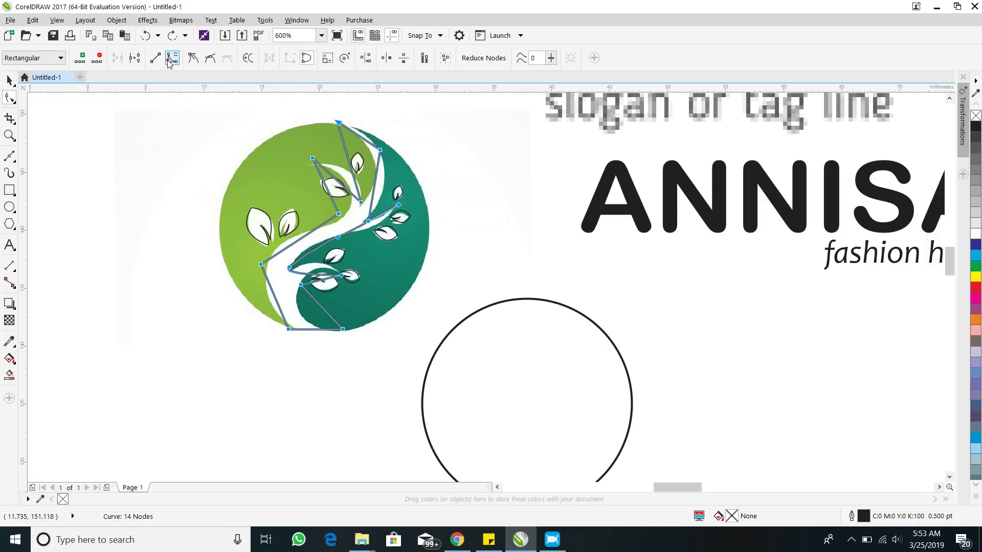
left_click(196, 59)
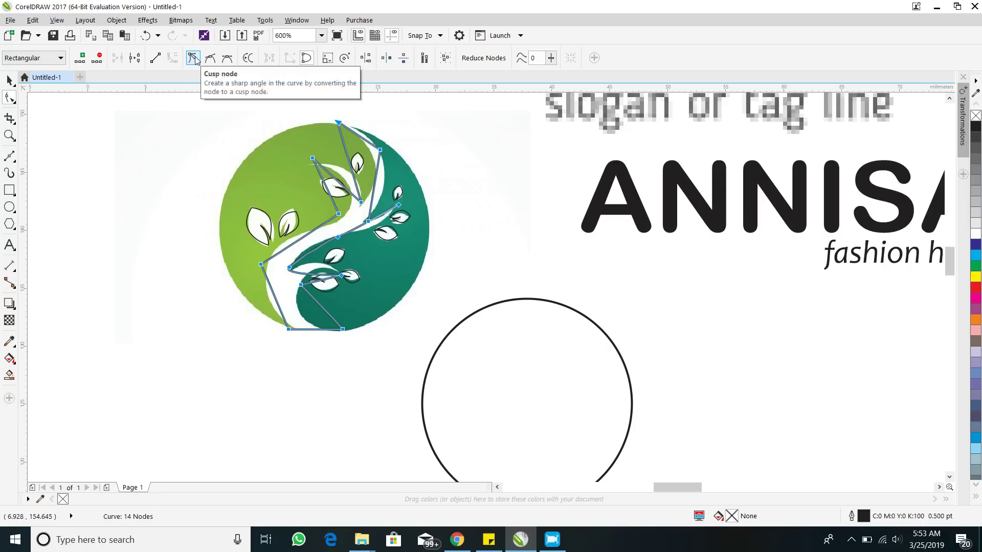
left_click(184, 136)
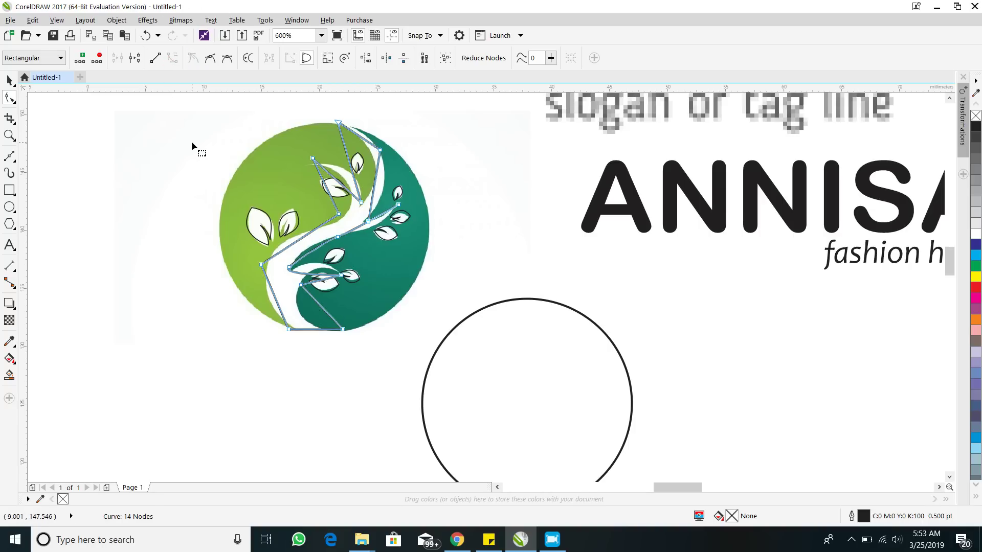
Delete the outline's upper-right corner node and bend the segment along the outer edge of the topmost white branch.
left_click(380, 150)
scroll(380, 150, "up", 1)
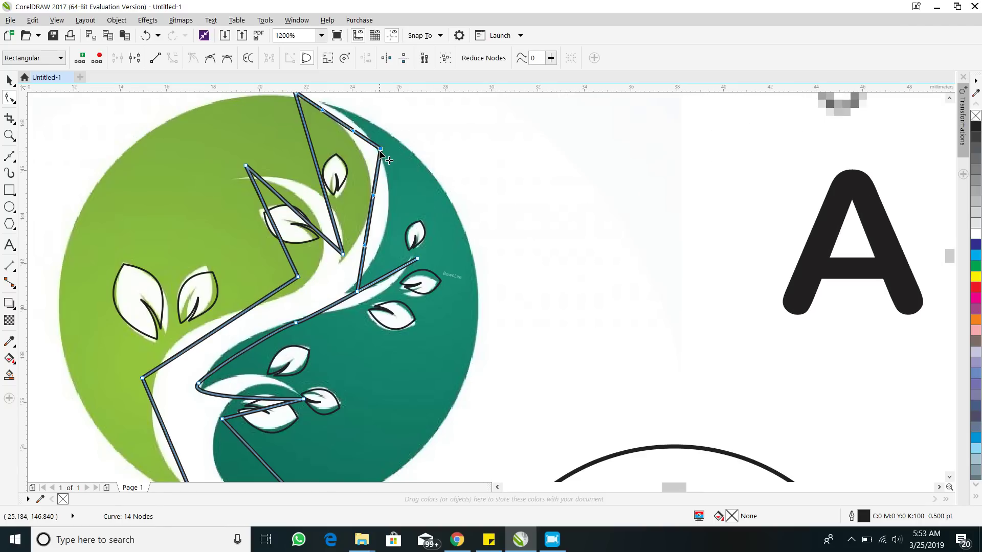
key("Delete")
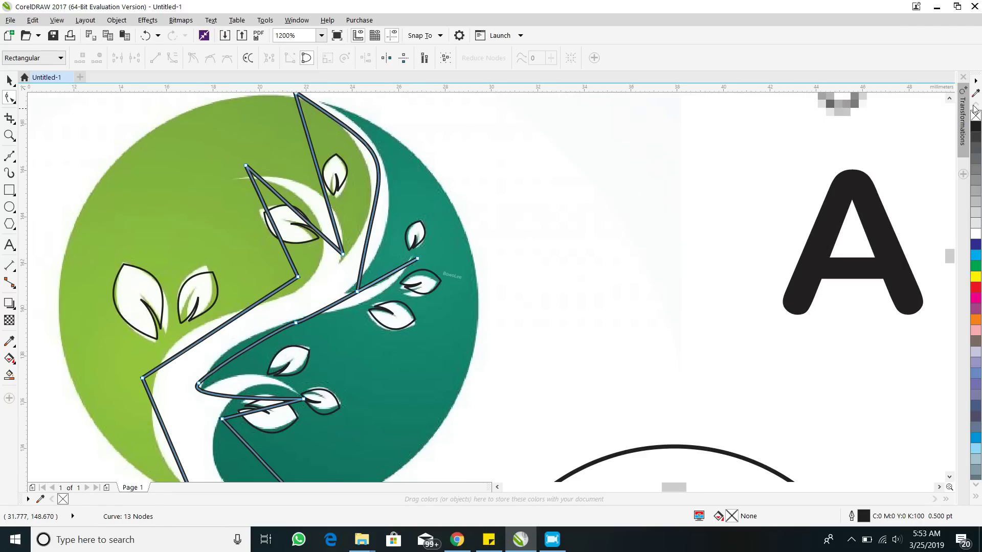
left_click(949, 98)
left_click_drag(302, 134, 311, 138)
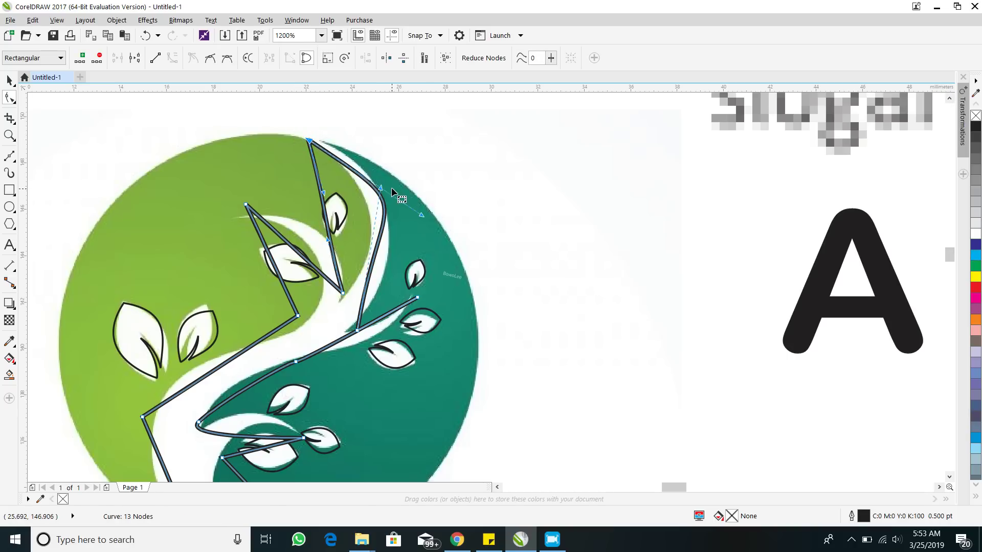
left_click_drag(422, 217, 416, 263)
left_click(382, 189)
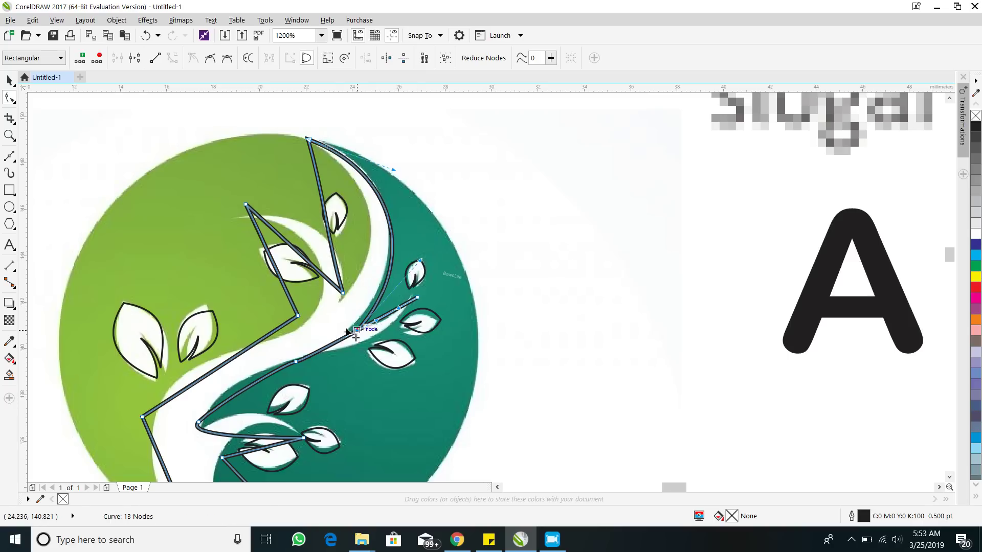
left_click_drag(347, 331, 345, 331)
left_click_drag(413, 267, 419, 270)
left_click_drag(396, 170, 402, 166)
Fit the outline's nodes and curves to the inner edge of the topmost branch and both edges of the upper green branch.
left_click(342, 295)
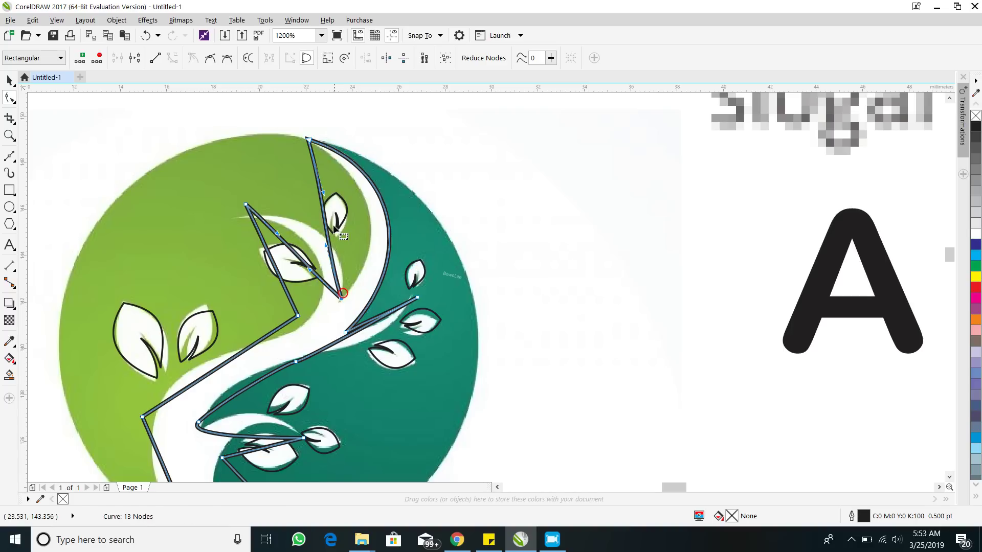
left_click_drag(325, 197, 379, 265)
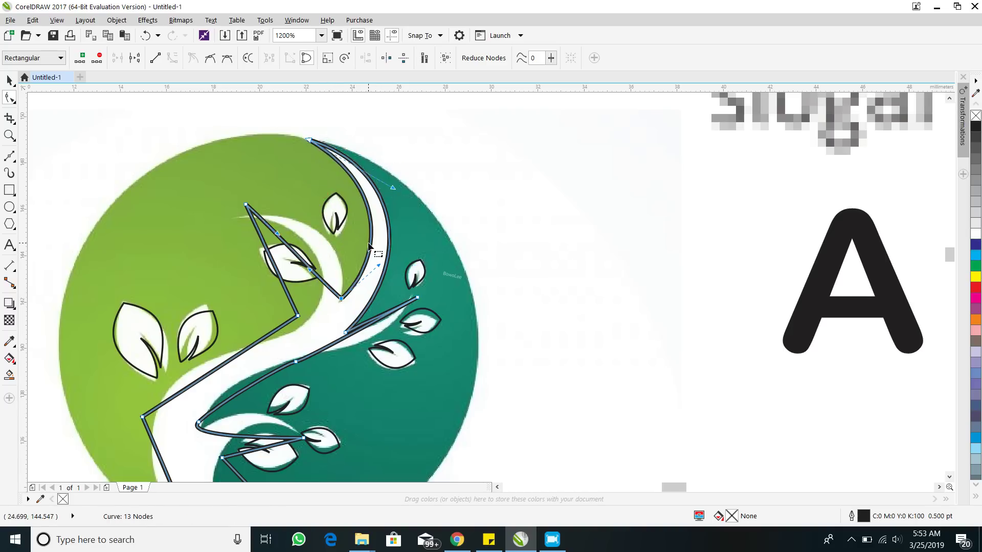
left_click_drag(246, 206, 241, 215)
left_click_drag(303, 266, 326, 237)
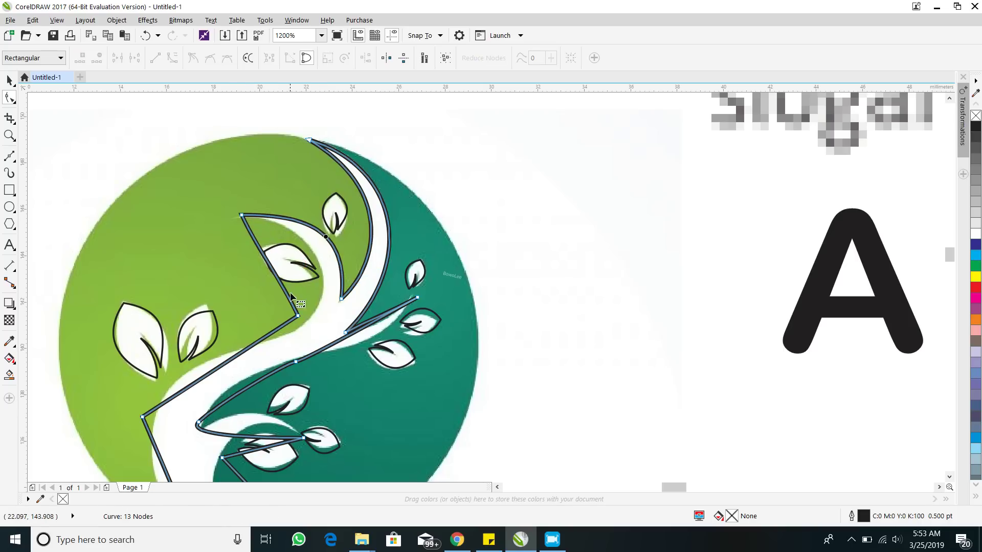
left_click_drag(296, 315, 305, 323)
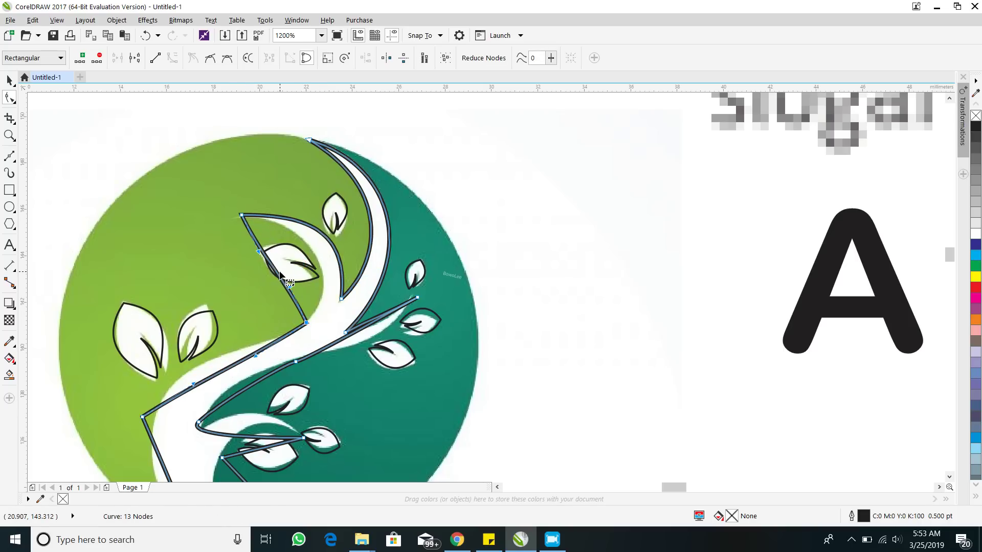
left_click_drag(278, 274, 312, 251)
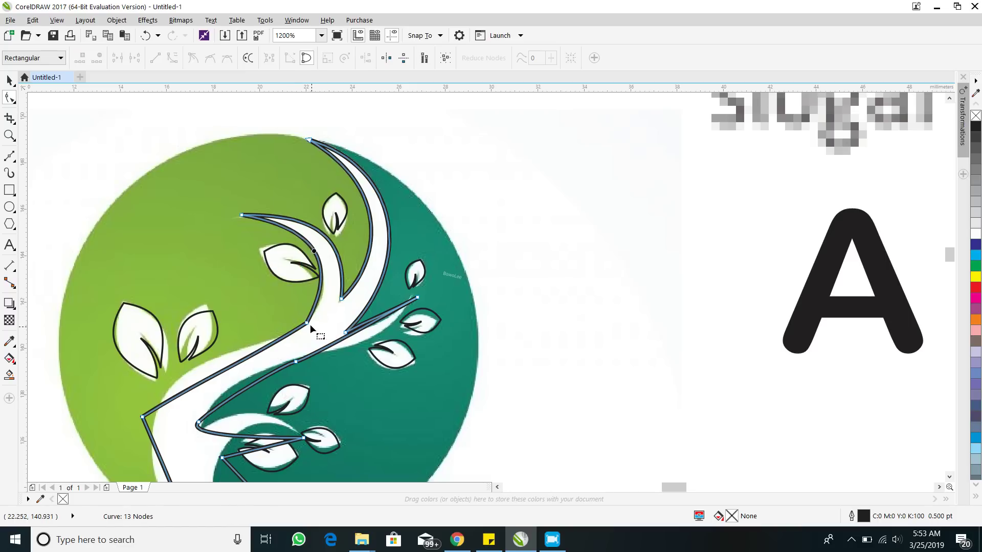
Move the trunk's left bend node onto the white edge and curve the segment above it along the trunk's upper edge.
left_click_drag(142, 418, 151, 423)
left_click(202, 389)
left_click_drag(185, 384, 160, 358)
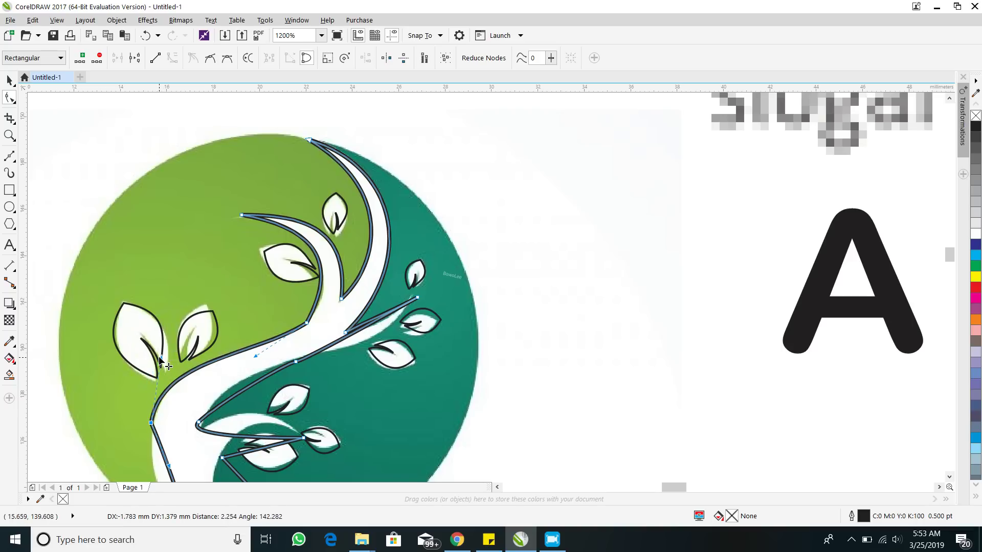
Bend the lower edge of the right teal branch to follow the white shape and align its node on the trunk's underside.
left_click(354, 336)
left_click_drag(355, 333, 363, 342)
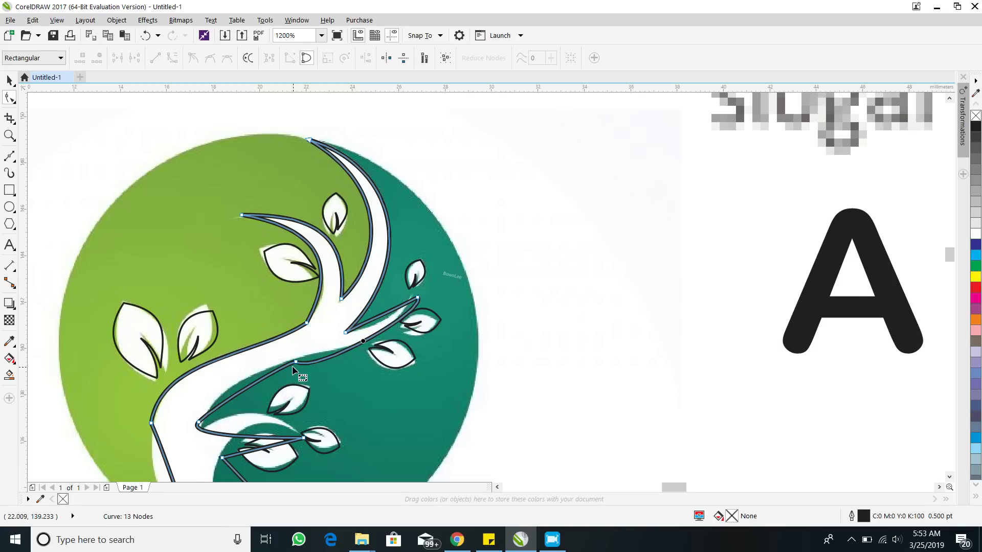
left_click_drag(295, 360, 292, 356)
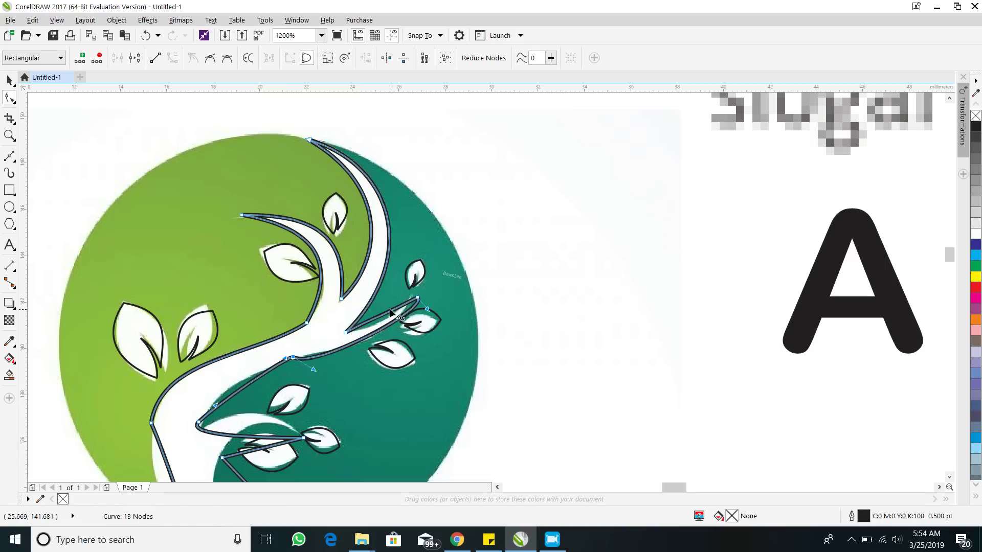
Place the right teal branch's tip node on the white tip and curve the branch's lower edge along the white shape.
scroll(391, 313, "up", 1)
left_click_drag(445, 286, 435, 281)
left_click_drag(373, 316, 378, 341)
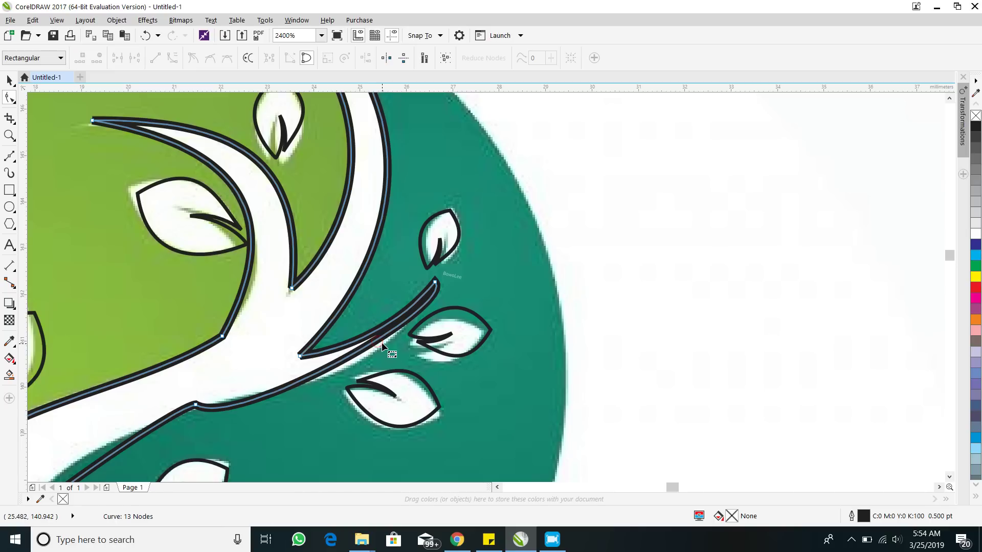
left_click(435, 282)
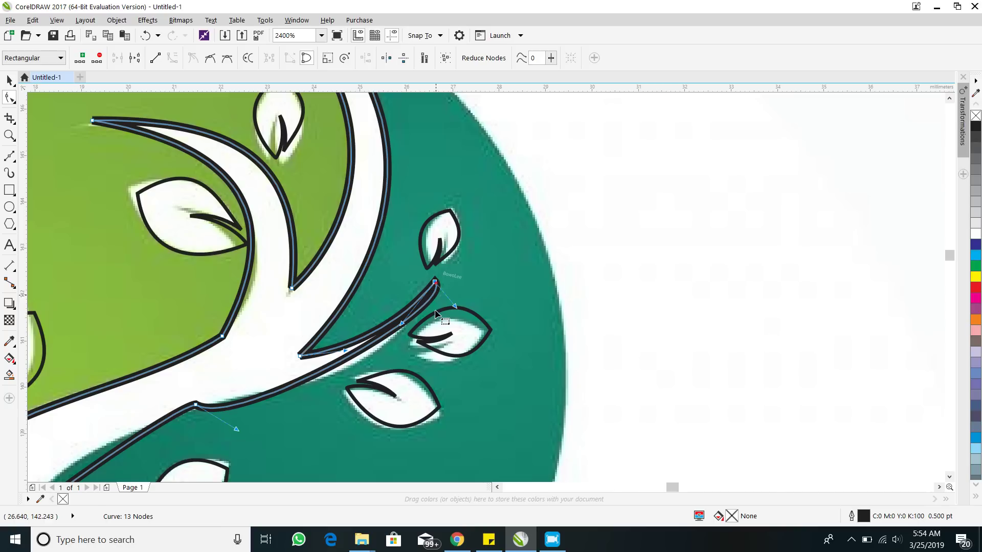
left_click_drag(455, 308, 420, 353)
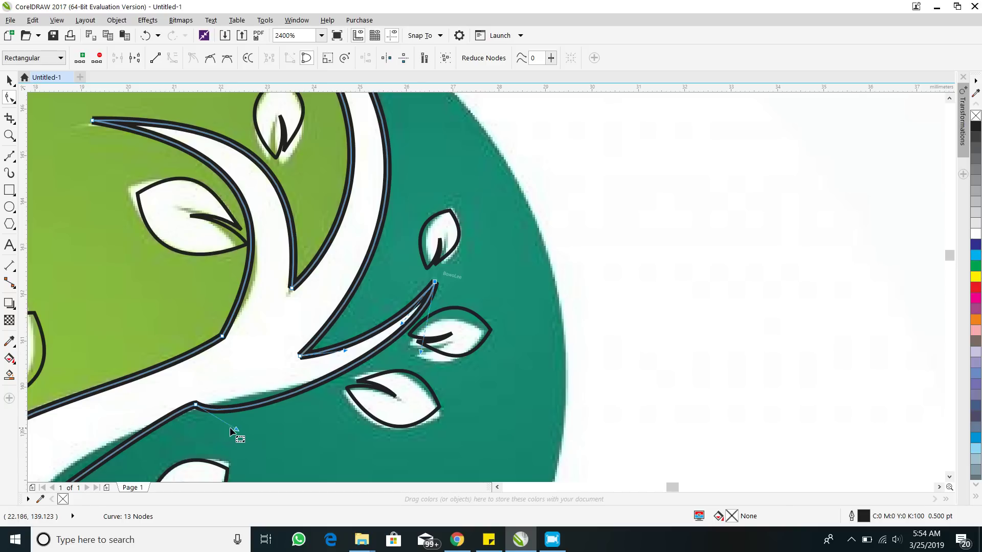
left_click_drag(236, 429, 262, 416)
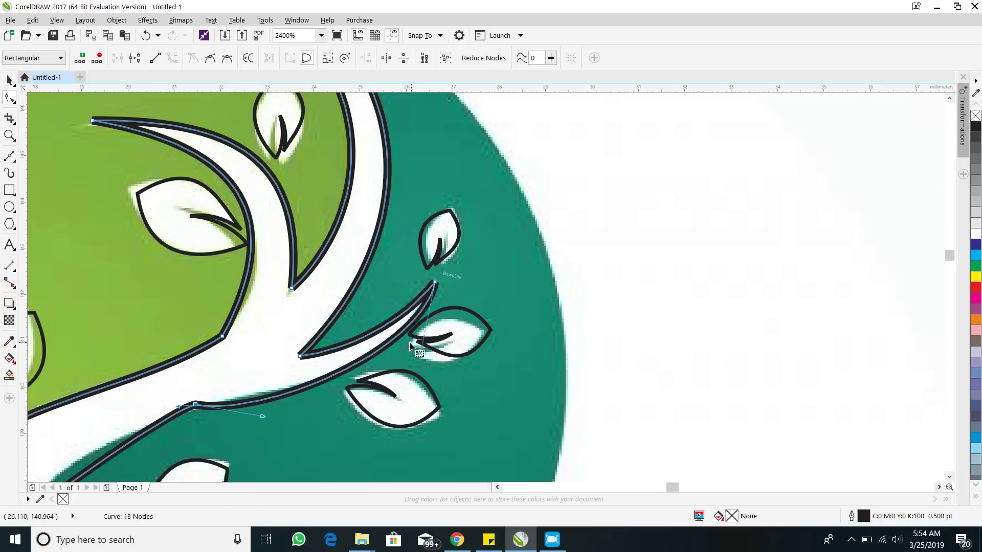
Delete the extra node on the trunk's underside and fit the curve from the right branch down to the lower branch's fork.
scroll(409, 342, "down", 2)
scroll(396, 280, "up", 1)
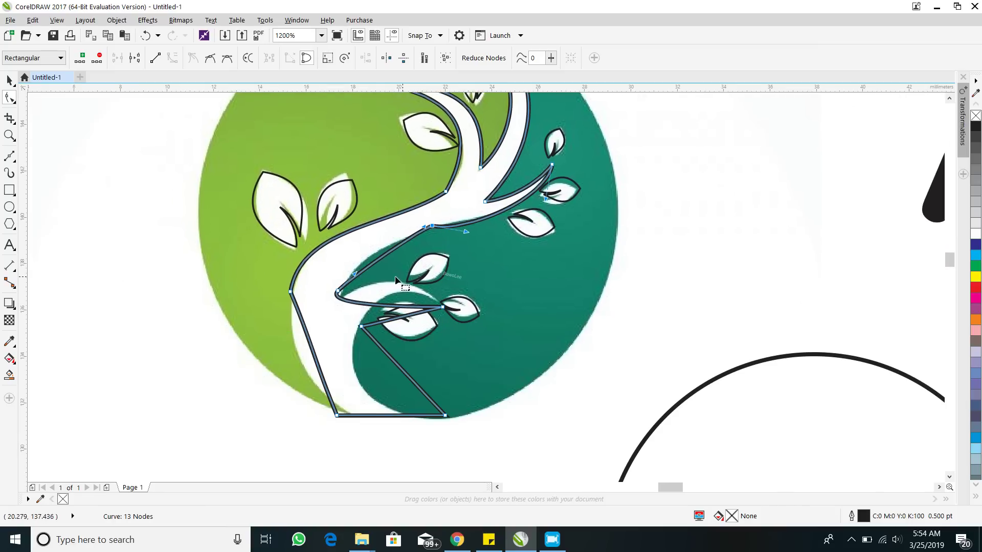
left_click_drag(355, 274, 346, 258)
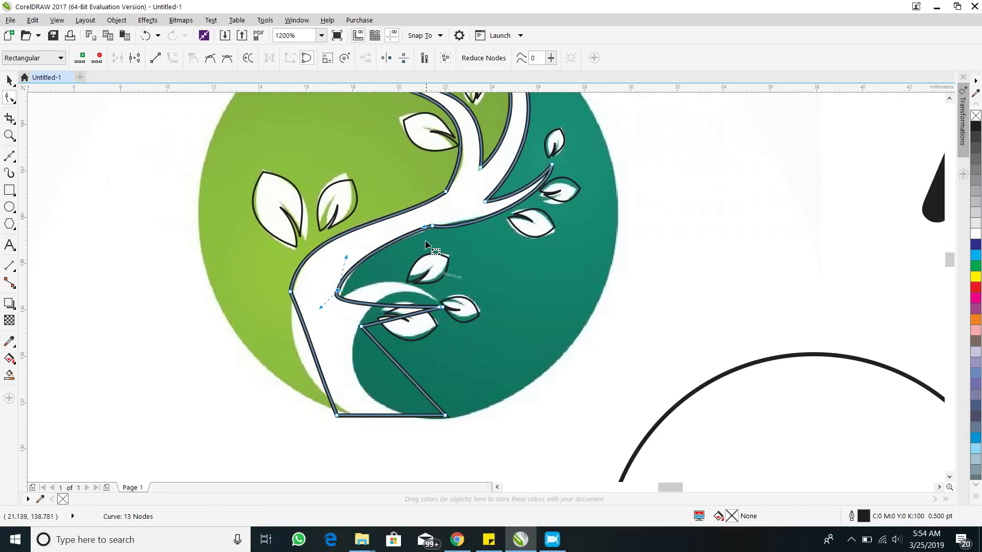
mouse_move(424, 227)
left_mouse_down()
mouse_move(410, 223)
mouse_move(412, 237)
left_mouse_up()
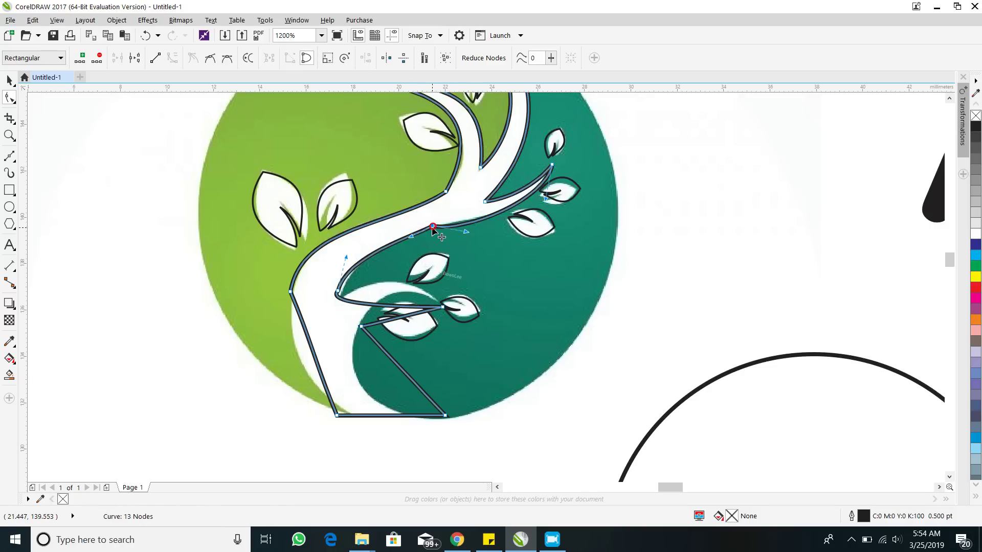
key("Delete")
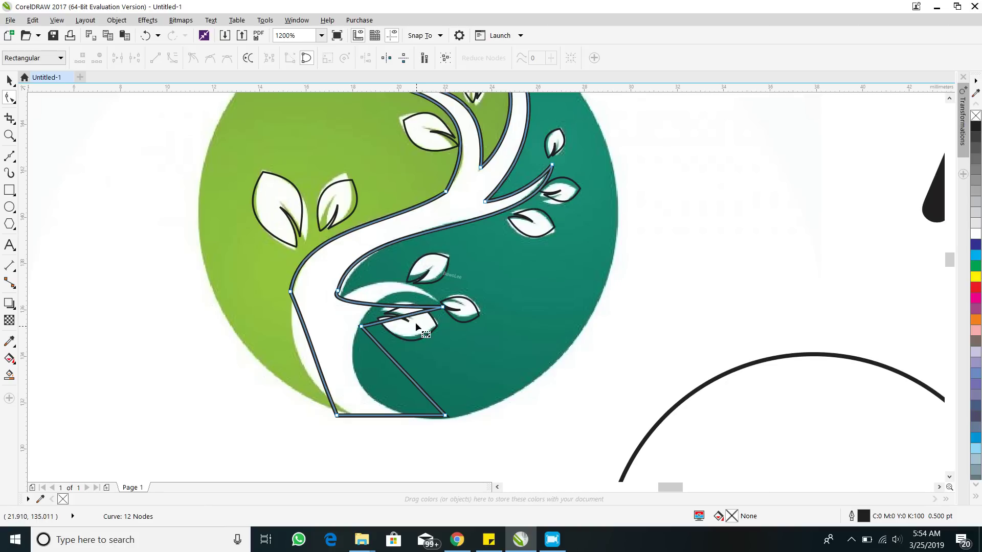
left_click_drag(337, 293, 341, 298)
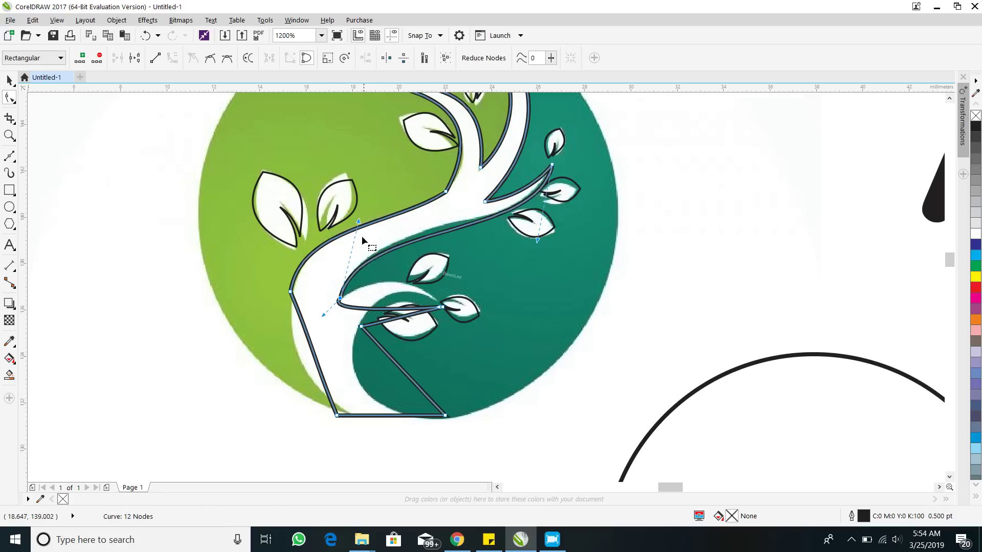
left_click_drag(359, 224, 356, 203)
Bend the upper and lower edges of the small lower teal branch to follow the white shape.
left_click_drag(437, 308, 372, 257)
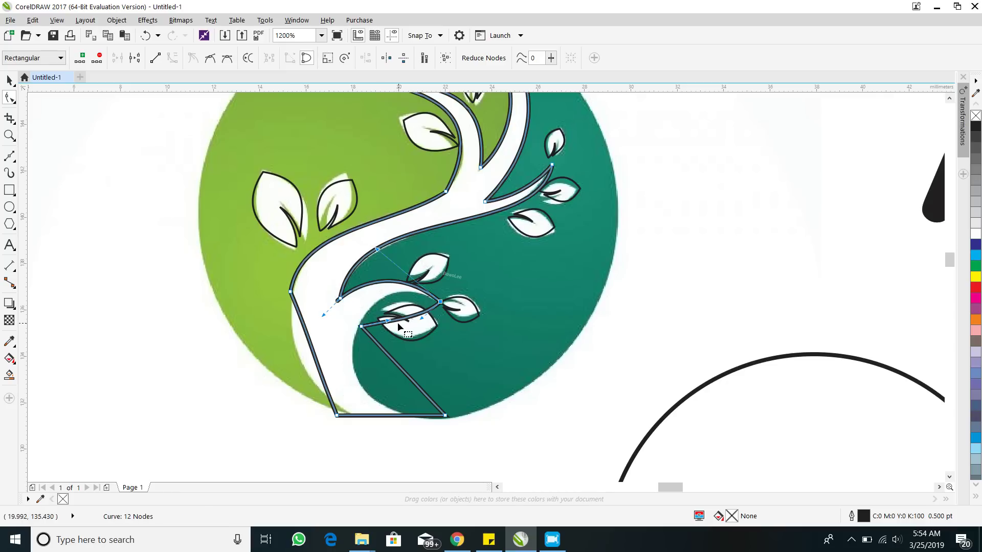
left_click_drag(389, 323, 381, 281)
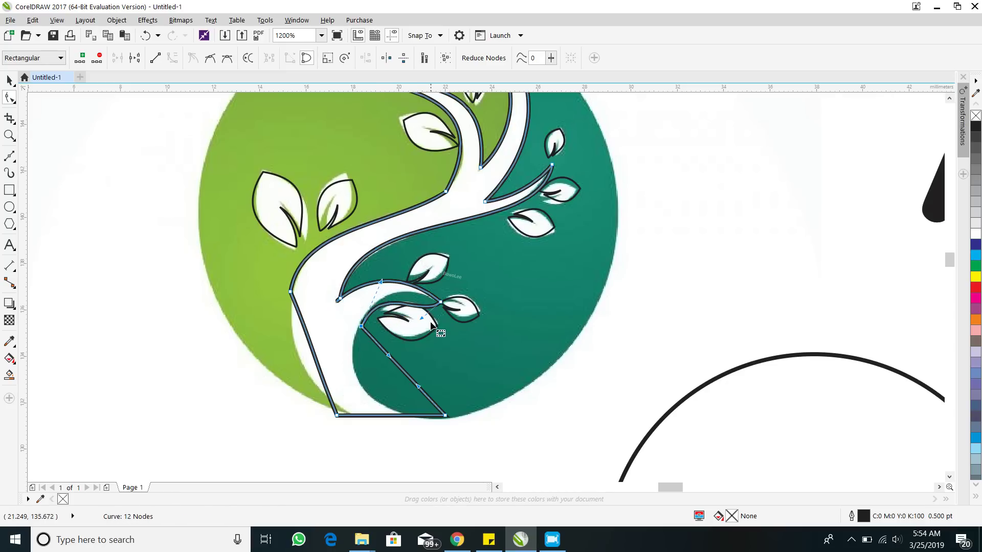
mouse_move(423, 320)
left_mouse_down()
mouse_move(413, 290)
mouse_move(410, 310)
left_mouse_up()
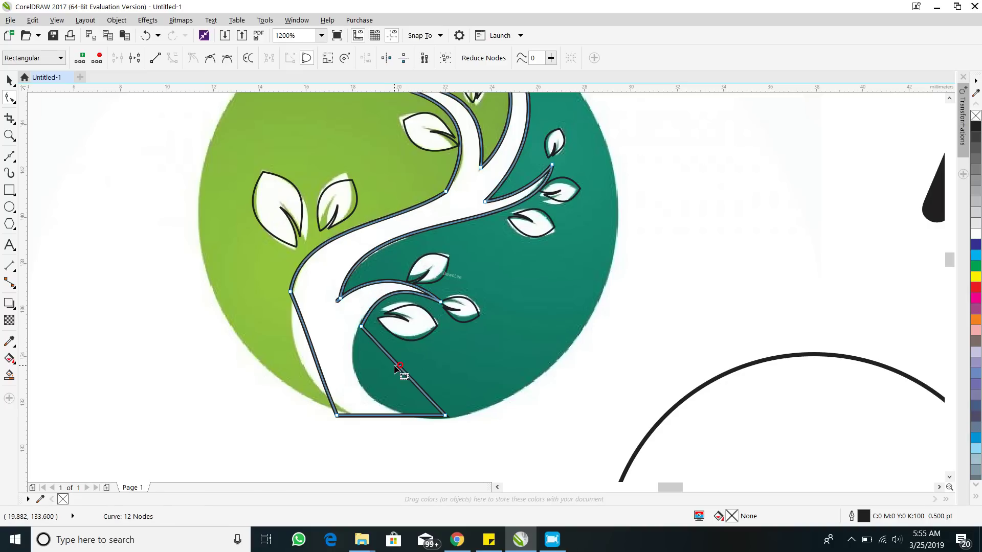
Curve the trunk's inner edge around the lower teal area and move its end node inward along the emblem's bottom rim.
left_click_drag(401, 369, 364, 384)
scroll(358, 331, "up", 2)
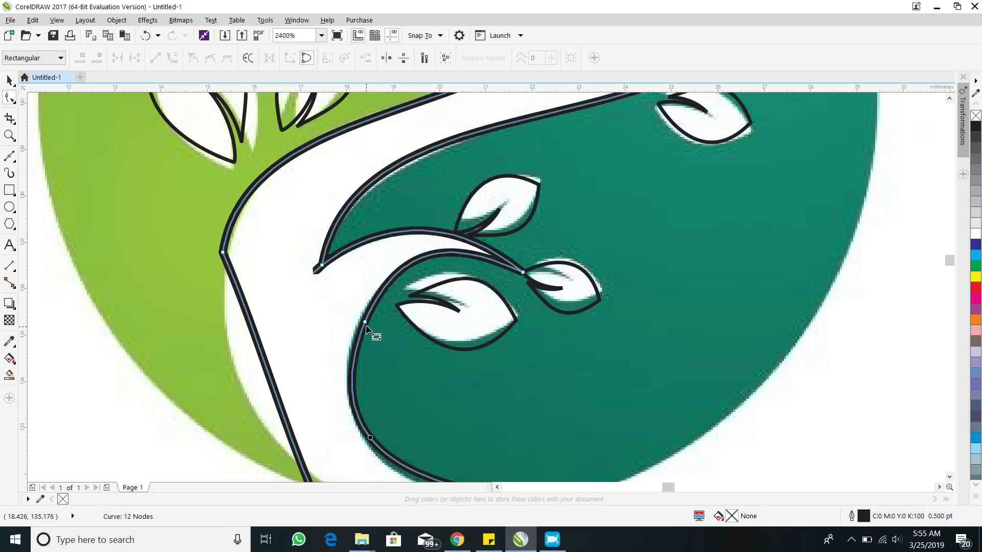
left_click_drag(364, 325, 361, 322)
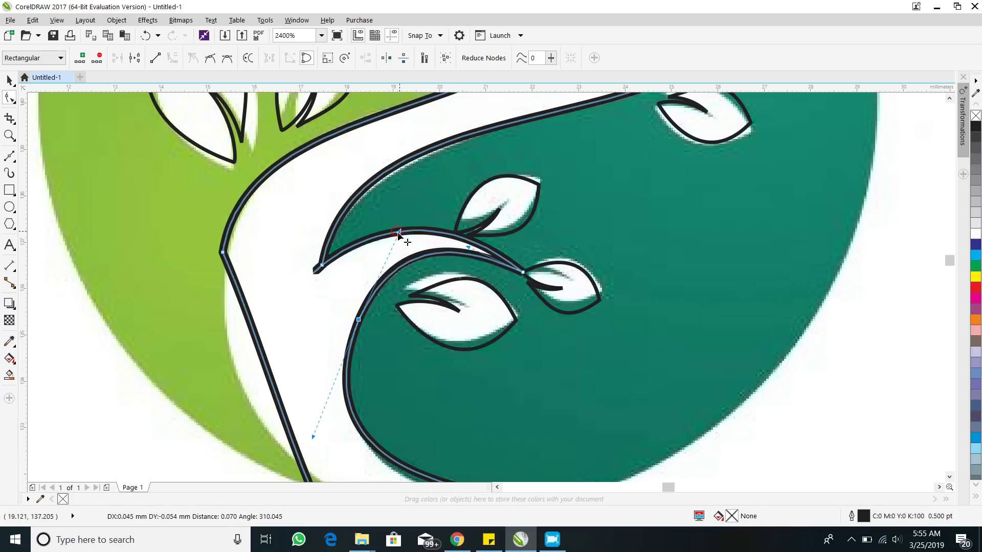
scroll(443, 229, "down", 3)
left_click_drag(528, 377, 478, 380)
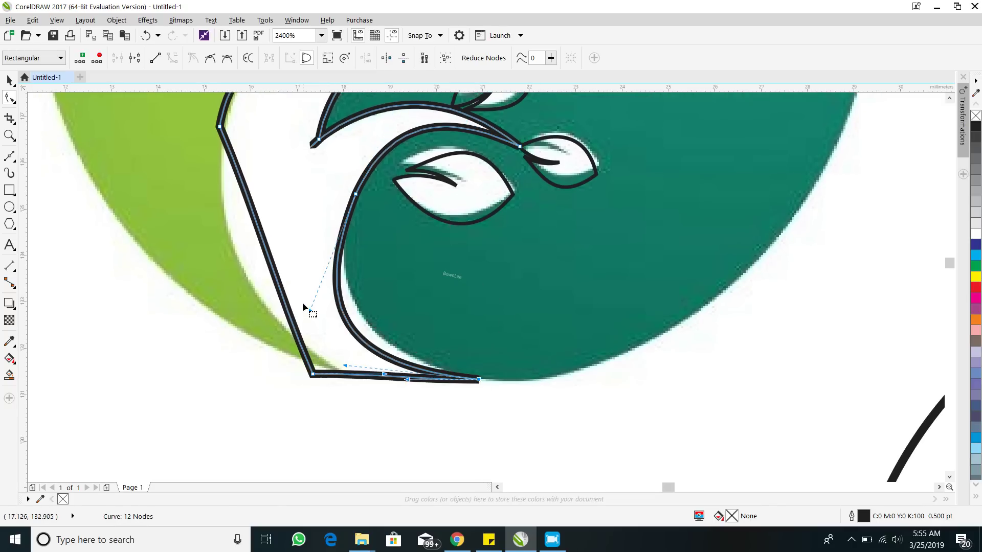
left_click_drag(310, 313, 325, 271)
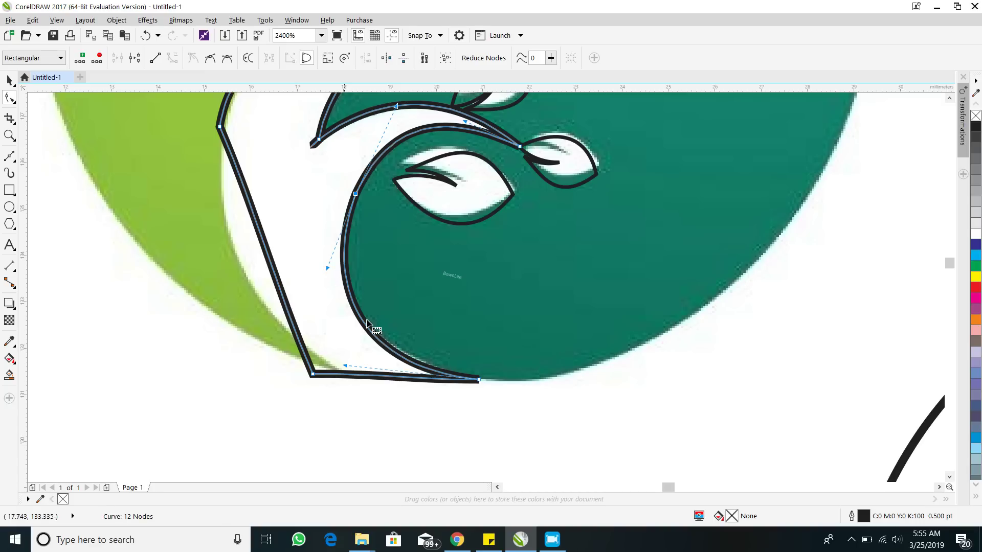
Move the trunk's lower-left node to the white base, curve the left edge, and delete the node at the left bend.
left_click_drag(312, 377, 344, 374)
left_click_drag(309, 294, 247, 326)
scroll(364, 372, "down", 2)
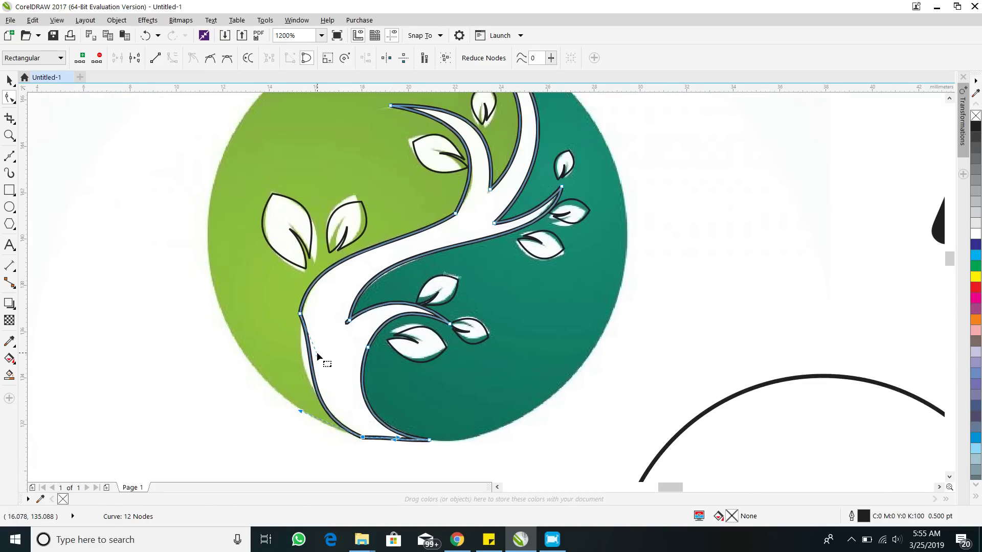
left_click(287, 353)
left_click(300, 314)
key("Delete")
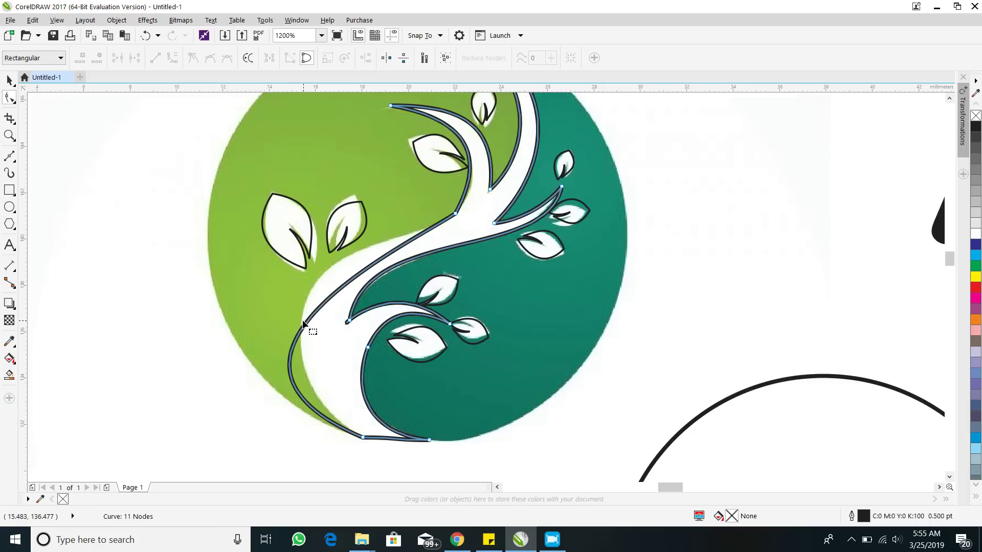
Reshape the trunk's long left edge toward the white shape with its curve handles and add a node at the left bend.
left_click(455, 213)
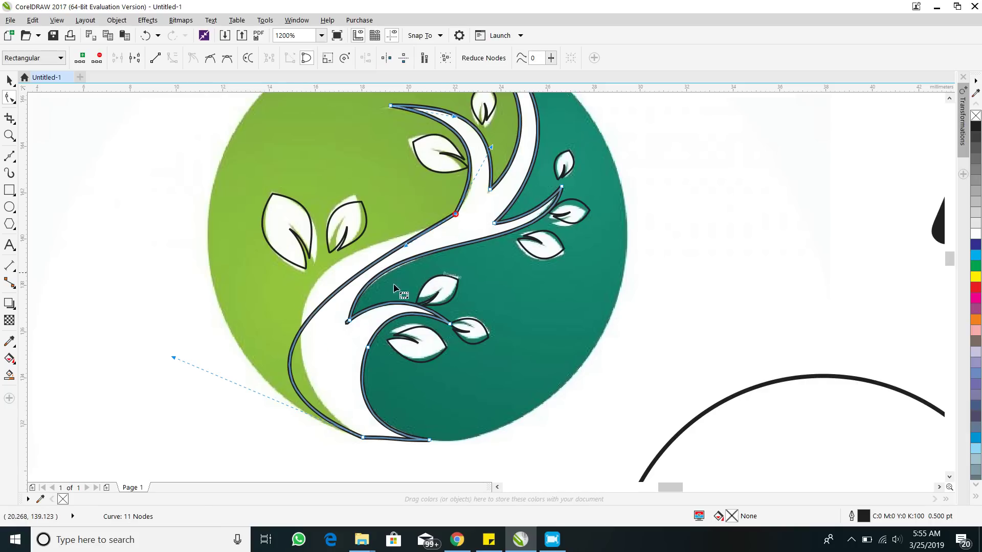
left_click_drag(404, 245, 350, 233)
left_click_drag(173, 358, 232, 353)
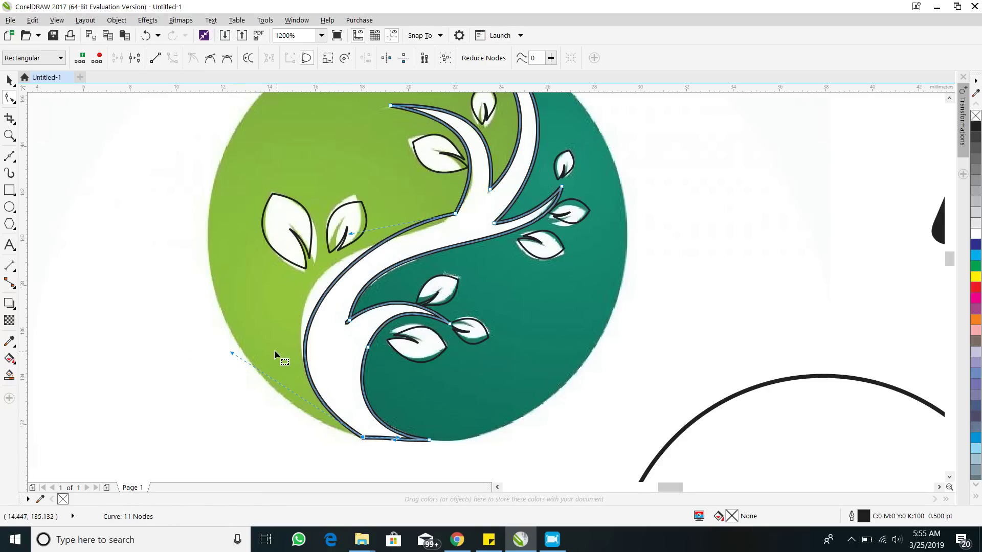
left_click_drag(225, 309, 223, 314)
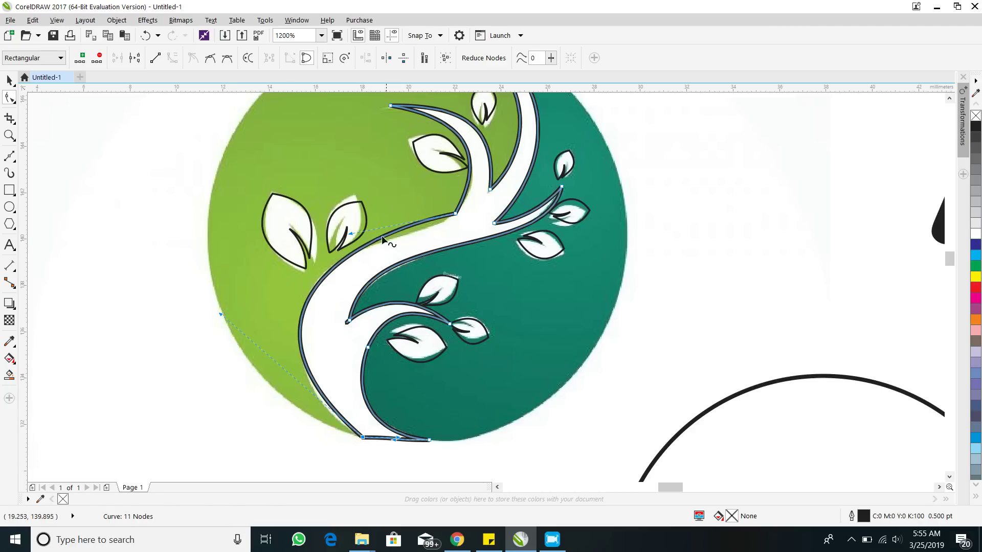
left_click_drag(352, 235, 358, 232)
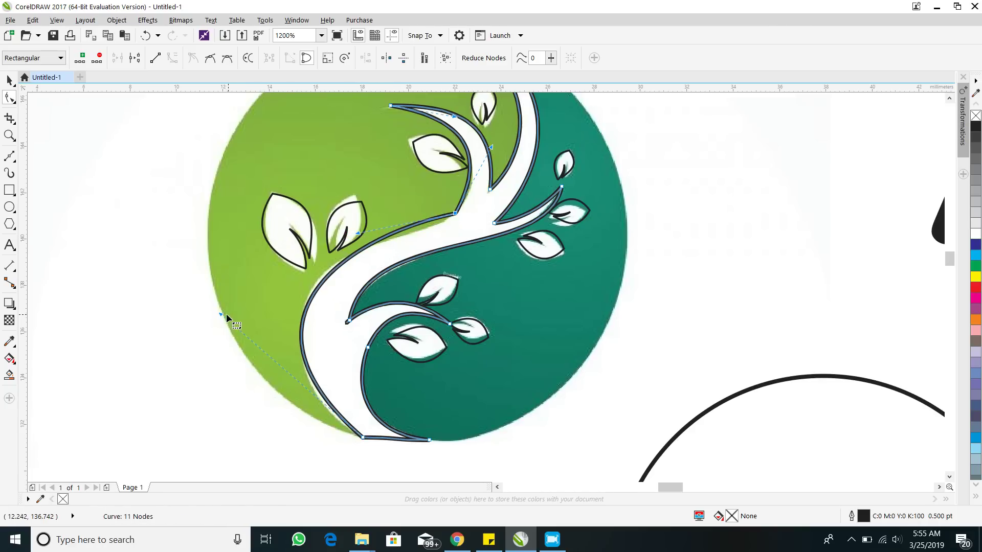
left_click_drag(224, 318, 219, 336)
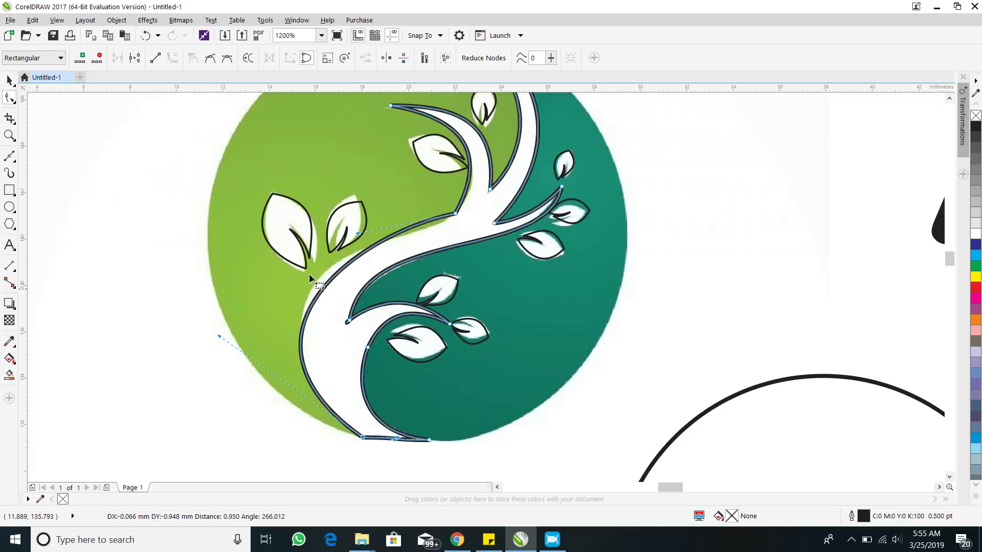
left_click_drag(358, 233, 343, 217)
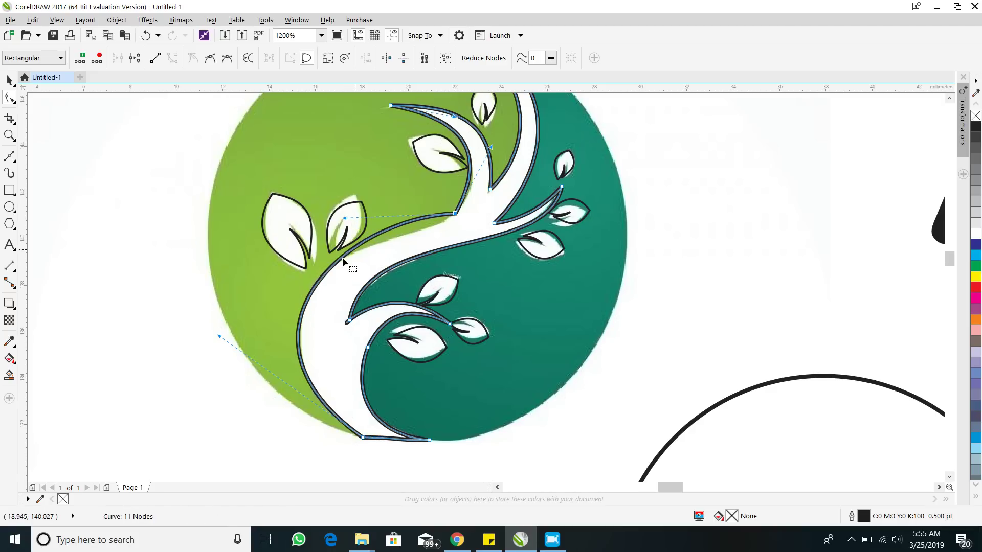
double_click(299, 324)
left_click_drag(418, 223, 455, 217)
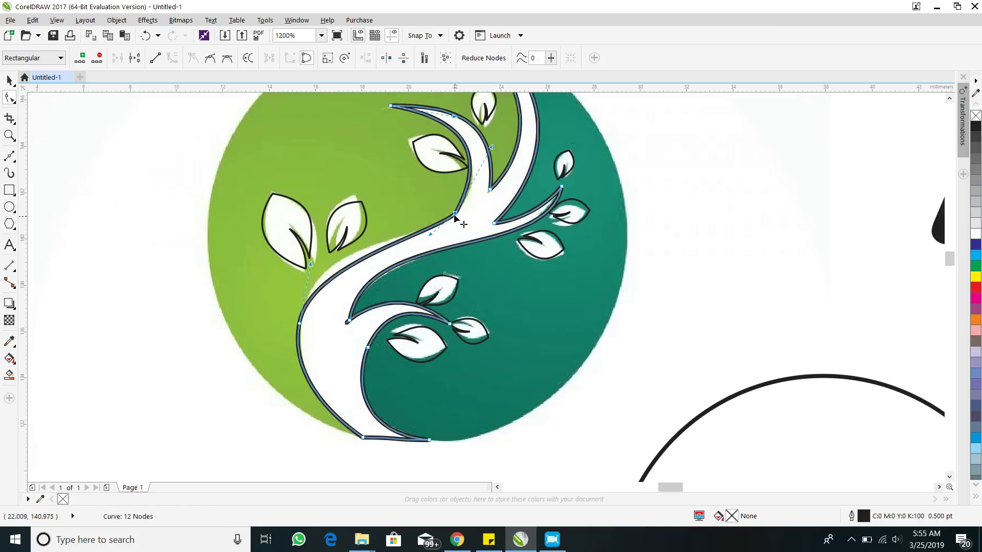
double_click(454, 214)
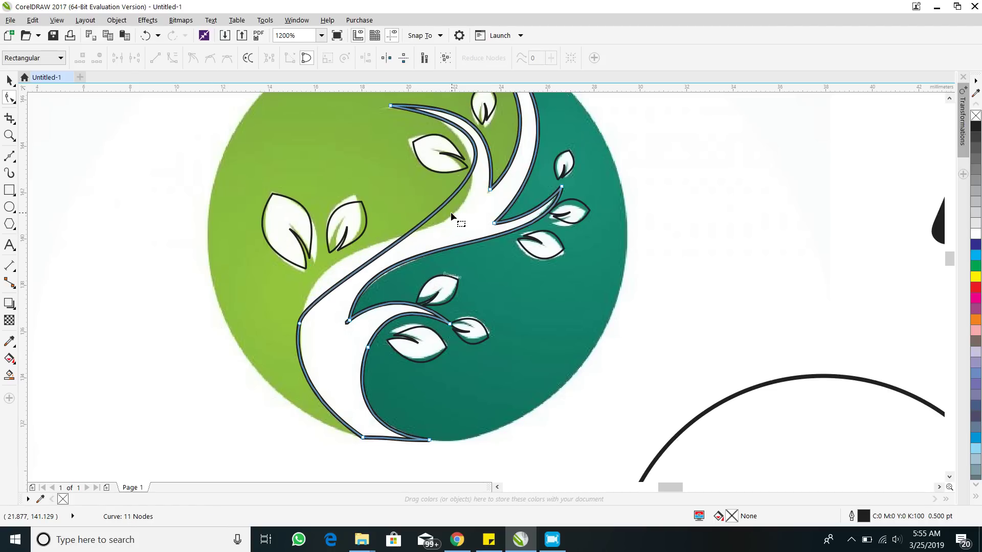
left_click(390, 105)
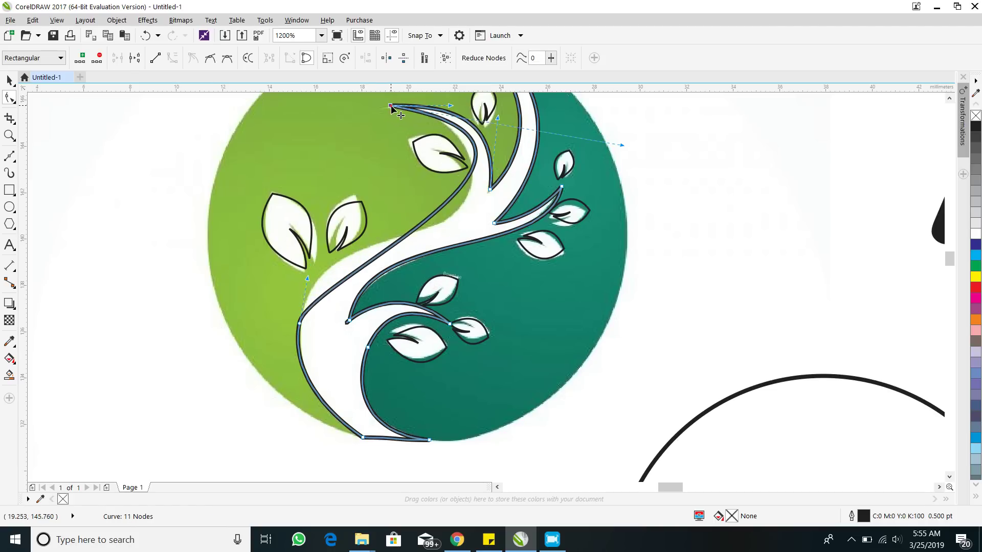
left_click_drag(622, 147, 614, 180)
left_click_drag(307, 279, 315, 221)
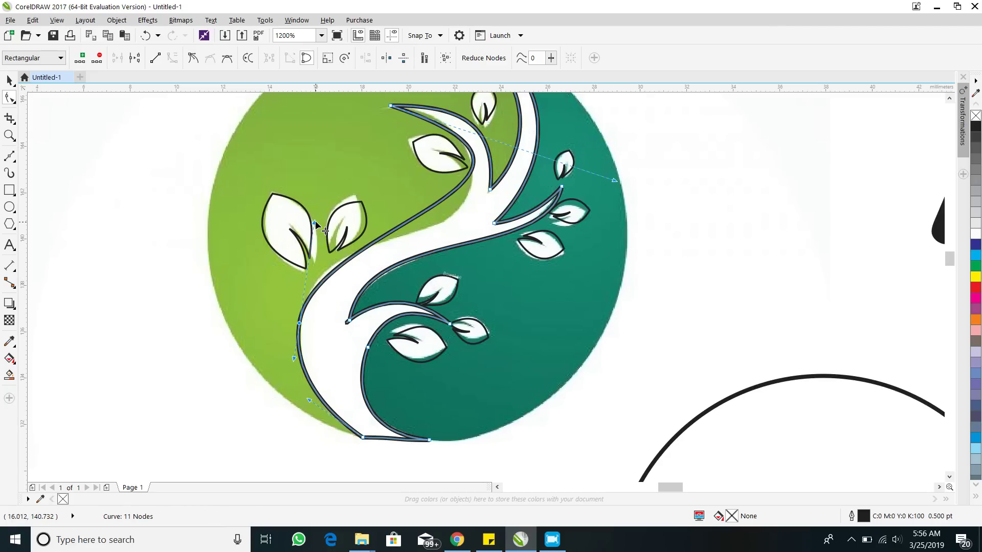
key("ctrl+z")
key("ctrl+z")
key("ctrl+z")
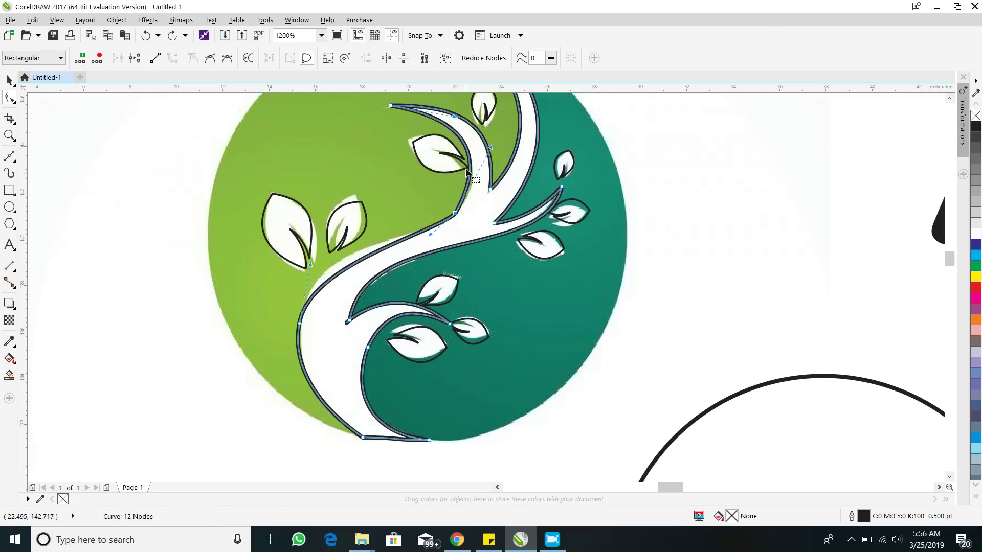
Adjust the curve handles around the node where the upper green branch meets the trunk to follow the white edges.
mouse_move(492, 147)
left_mouse_down()
mouse_move(506, 174)
mouse_move(497, 156)
left_mouse_up()
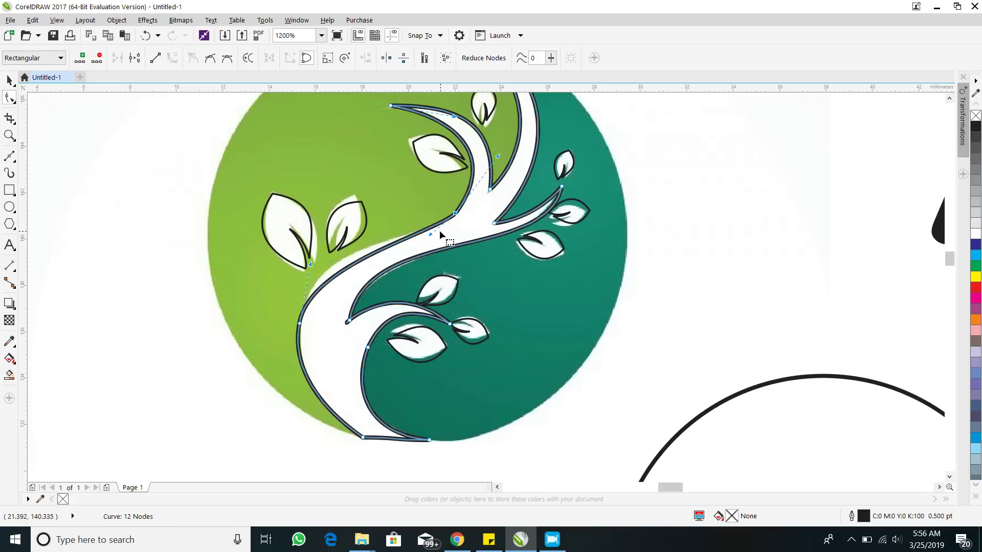
left_click_drag(309, 262, 317, 229)
left_click_drag(431, 234, 434, 244)
scroll(414, 249, "down", 1)
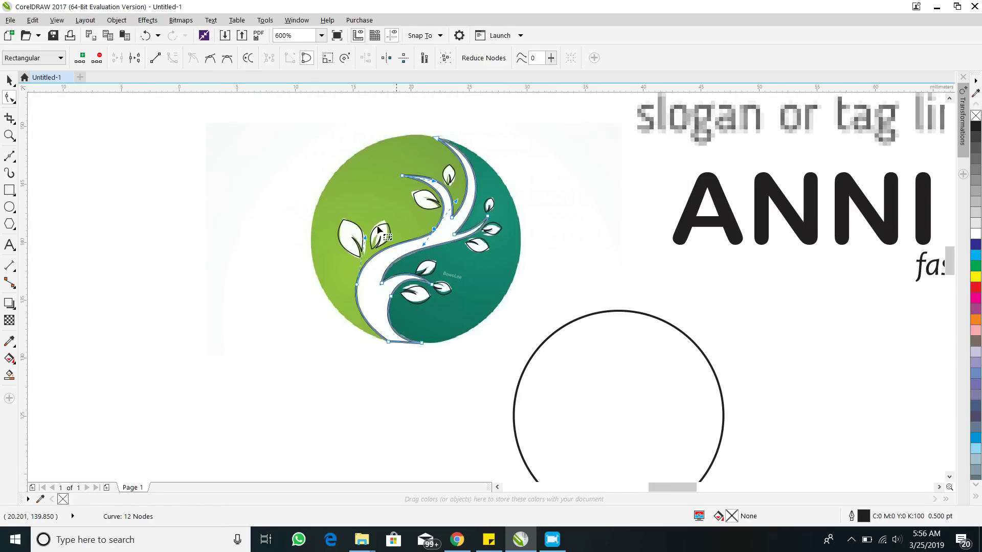
Select all the traced tree and leaf shapes, fill them white and remove their outlines.
left_click(9, 80)
left_click_drag(254, 117, 536, 377)
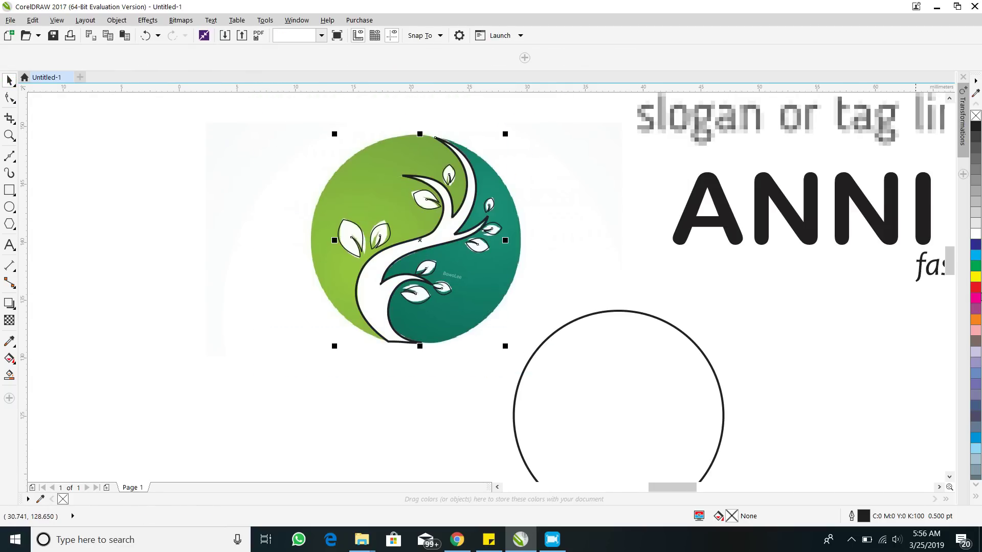
left_click(976, 235)
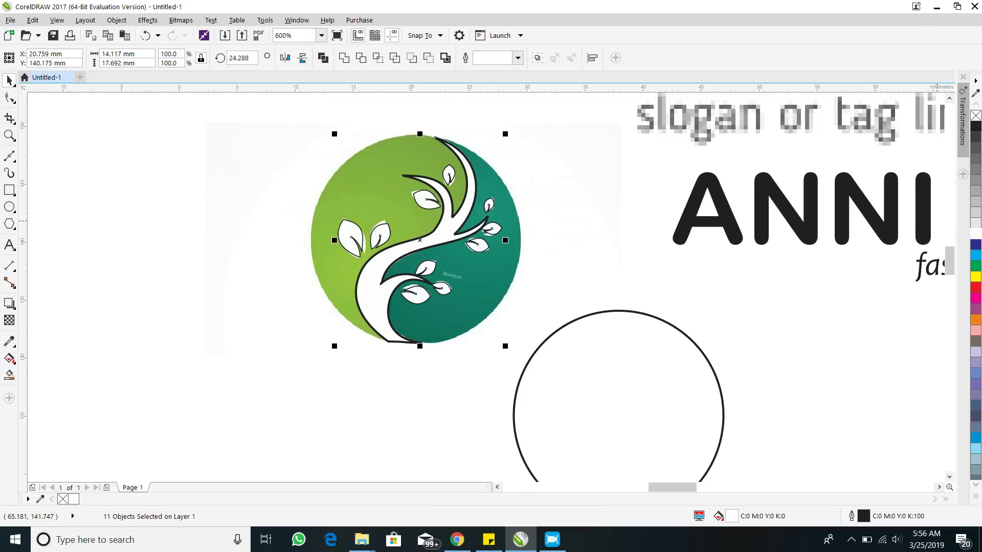
right_click(977, 117)
Move the traced tree and leaves off the reference emblem to its left and fill them red.
left_click_drag(443, 239, 207, 252)
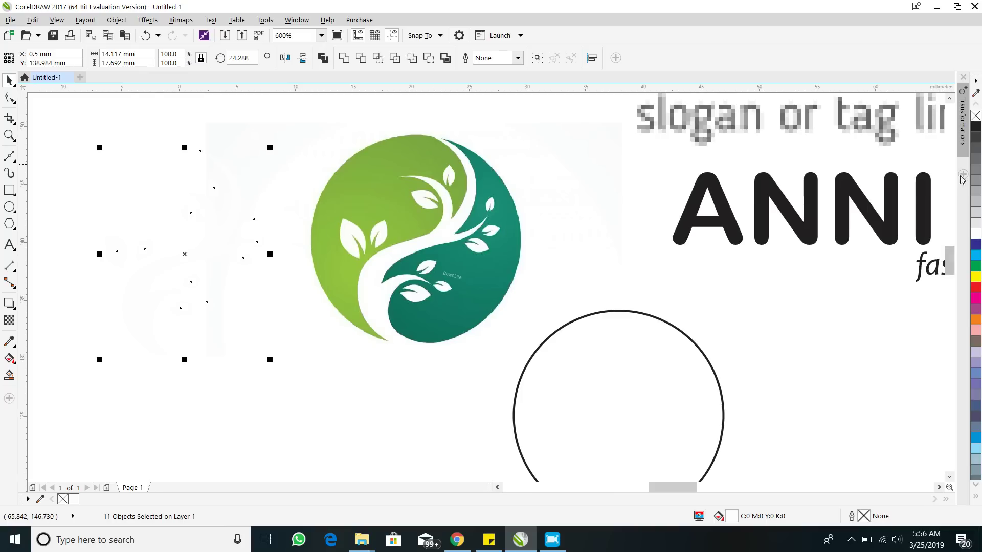
left_click(977, 286)
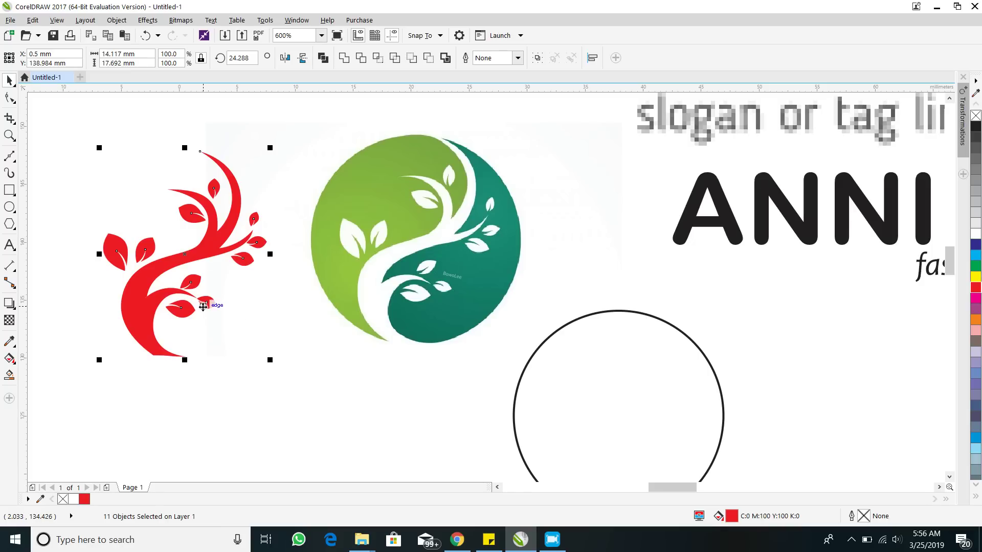
Move the empty outlined circle up so it sits close beside the reference emblem.
left_click_drag(577, 322, 588, 249)
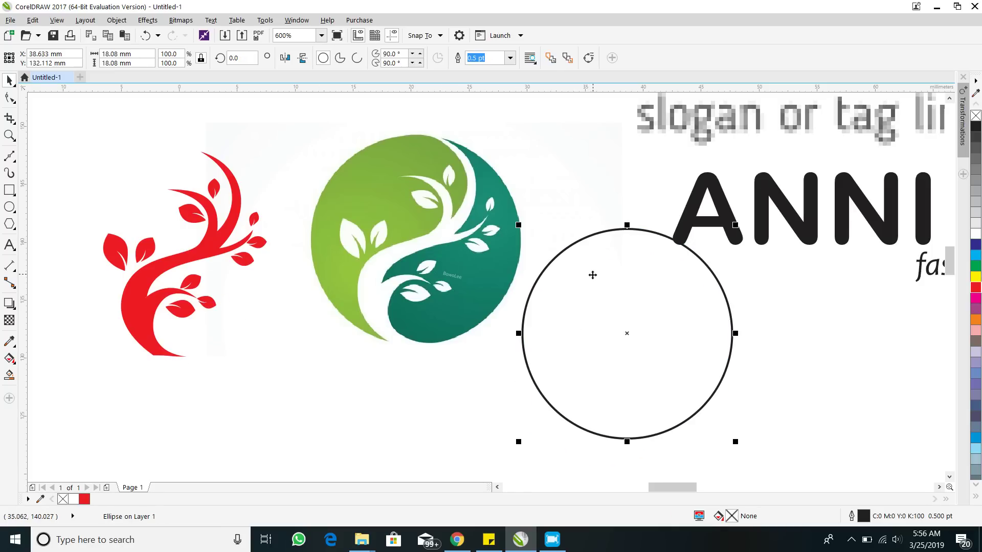
left_click(180, 258)
left_click_drag(180, 258, 248, 329)
key("ctrl+z")
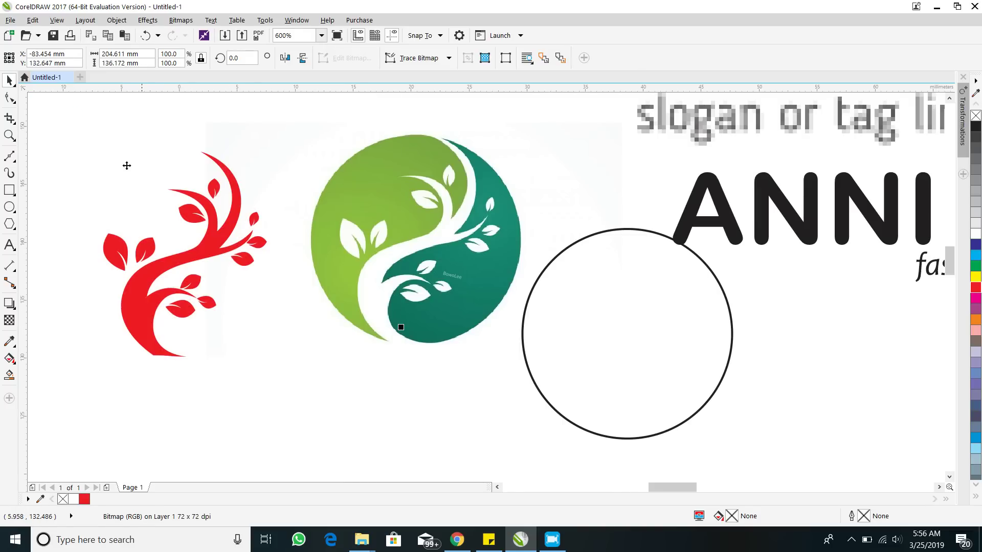
Move the large background bitmap behind the red tree far off to the left, clear of the artwork.
left_click_drag(186, 145, 102, 122)
left_click_drag(280, 125, 46, 137)
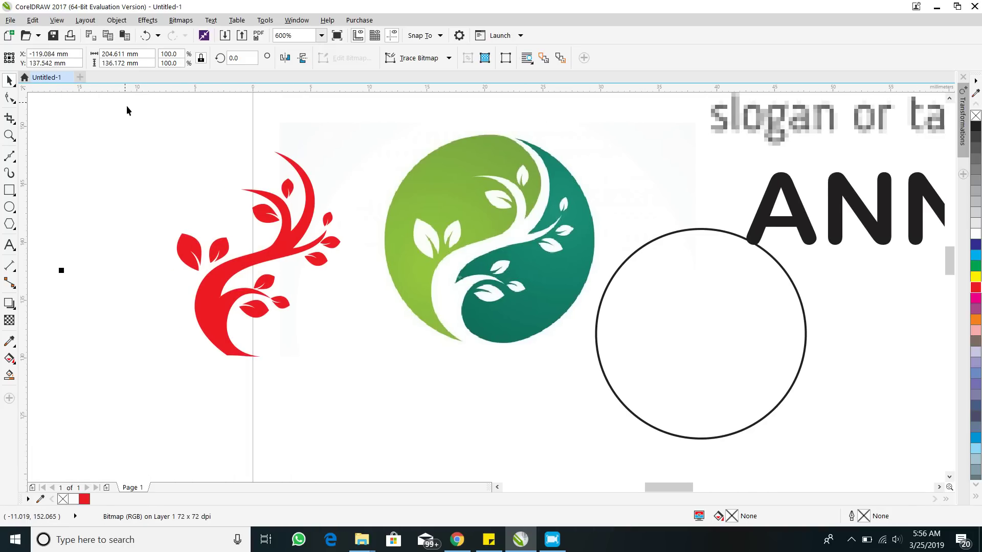
scroll(258, 200, "down", 5)
scroll(231, 219, "down", 1)
left_click_drag(184, 210, 108, 205)
scroll(280, 216, "up", 2)
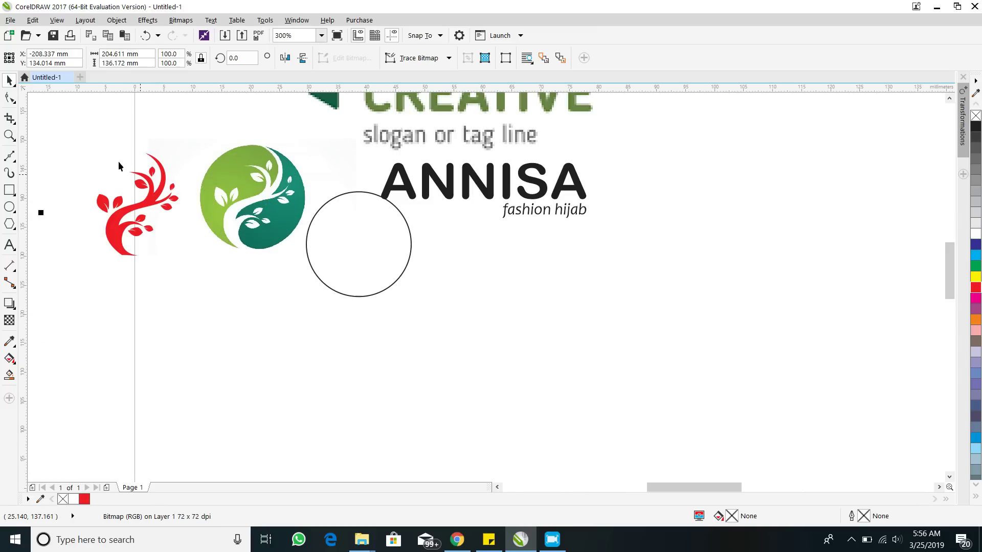
Select all the red tree and leaf shapes and group them.
left_click_drag(83, 117, 185, 281)
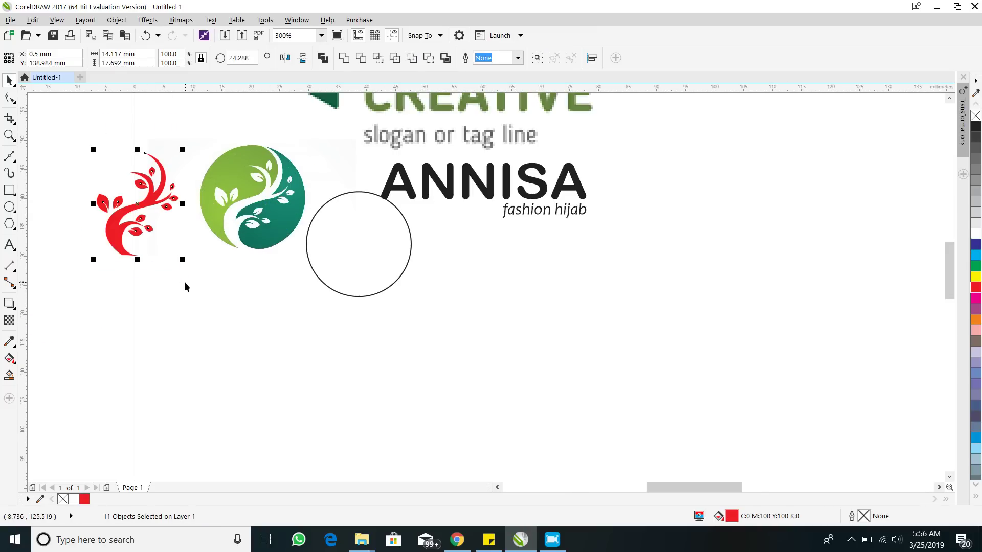
scroll(149, 204, "up", 1)
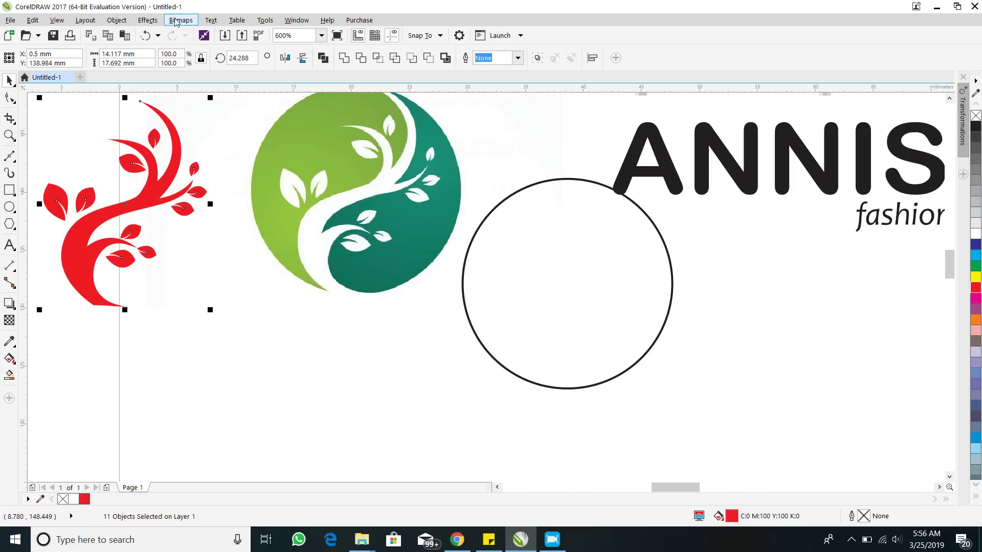
left_click(116, 20)
mouse_move(153, 189)
left_click(313, 190)
Move the red tree group inside the outlined circle and scale it to 103%.
left_click_drag(142, 203, 579, 280)
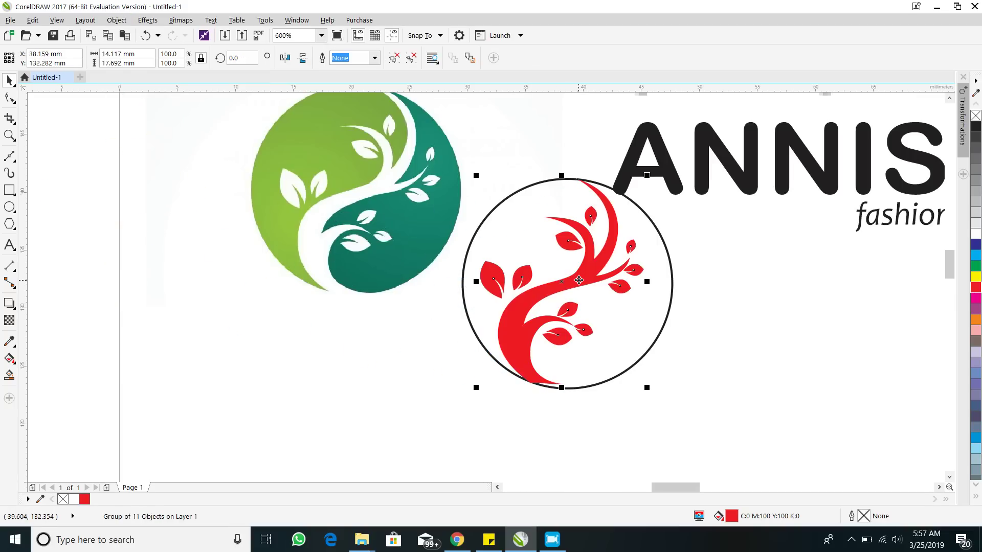
left_click_drag(647, 388, 652, 394)
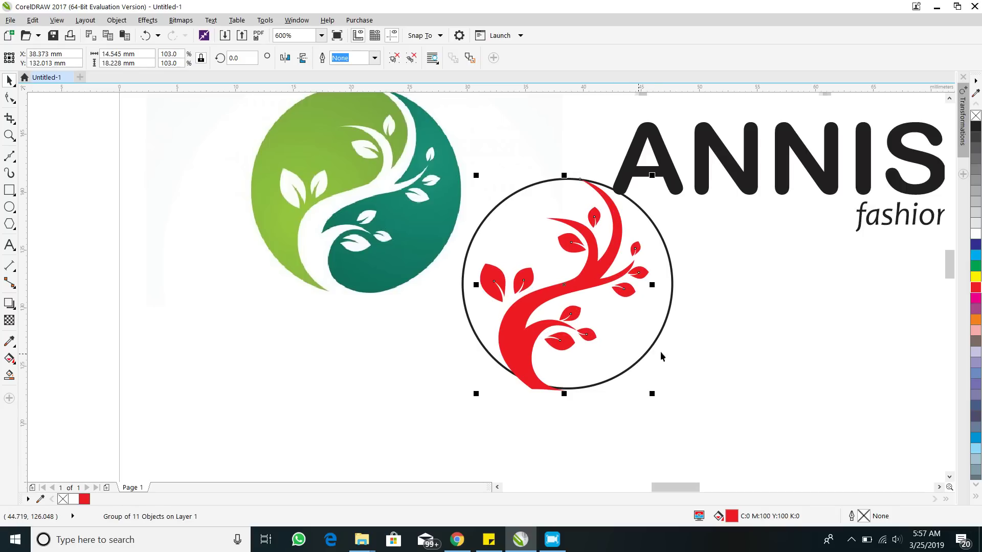
left_click(720, 346)
left_click_drag(684, 344, 597, 351)
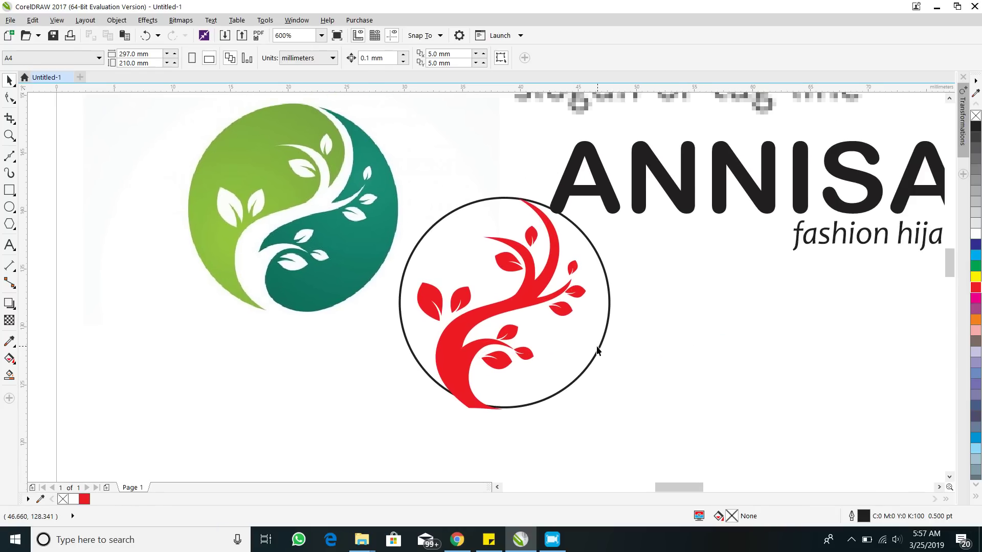
left_click(598, 351)
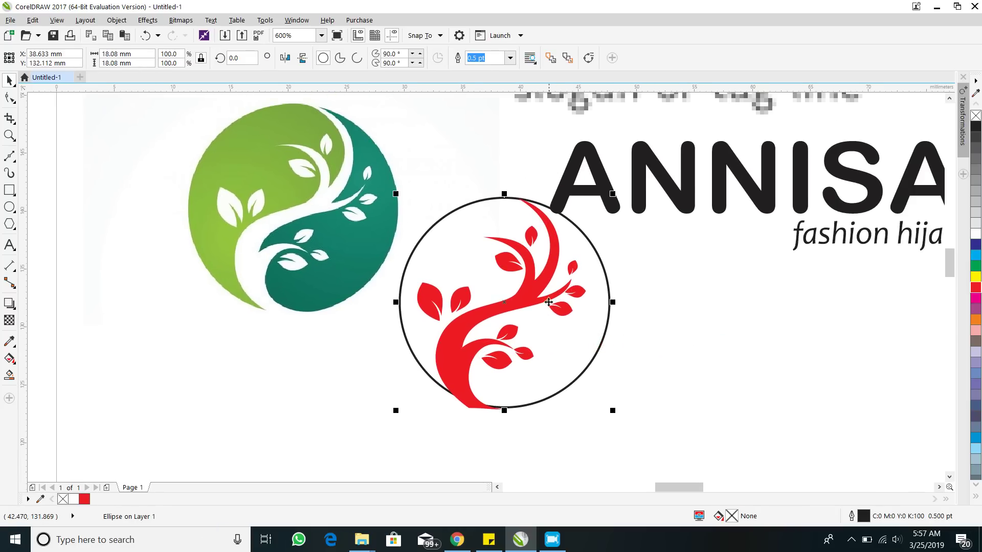
left_click_drag(603, 330, 467, 394)
key("ctrl+z")
key("ctrl+z")
Place a copy of the outlined circle to its right and convert the original circle around the tree to curves.
left_click_drag(597, 352, 813, 407)
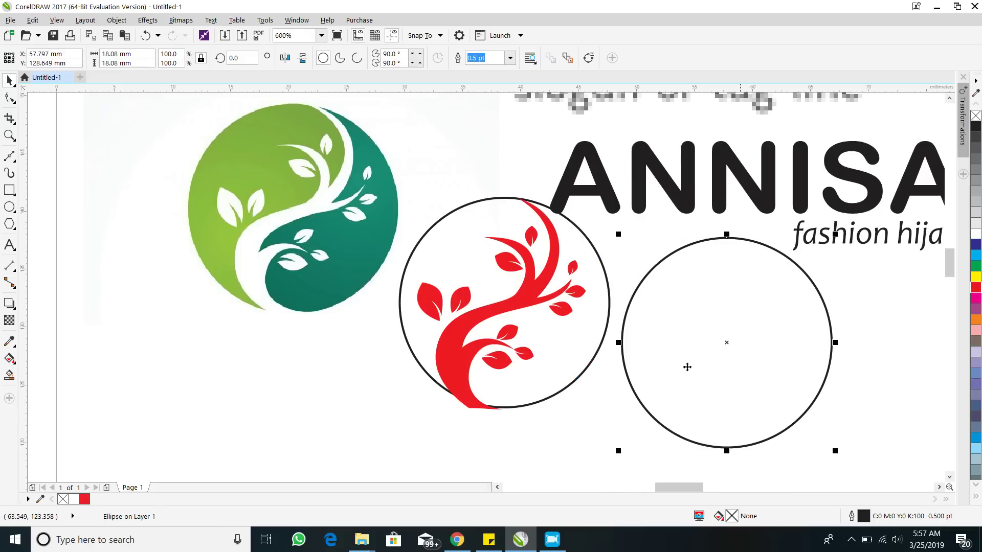
left_click(589, 241)
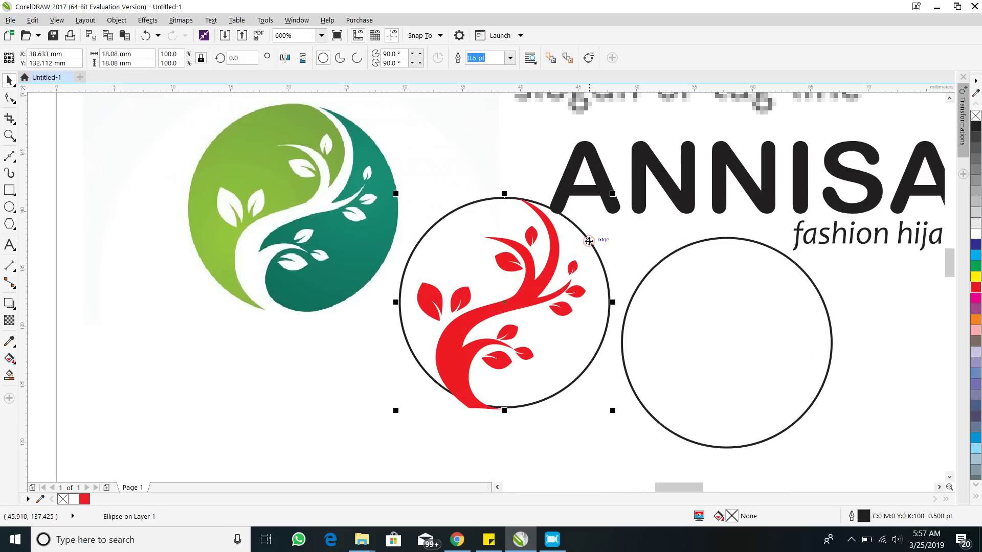
left_click(118, 21)
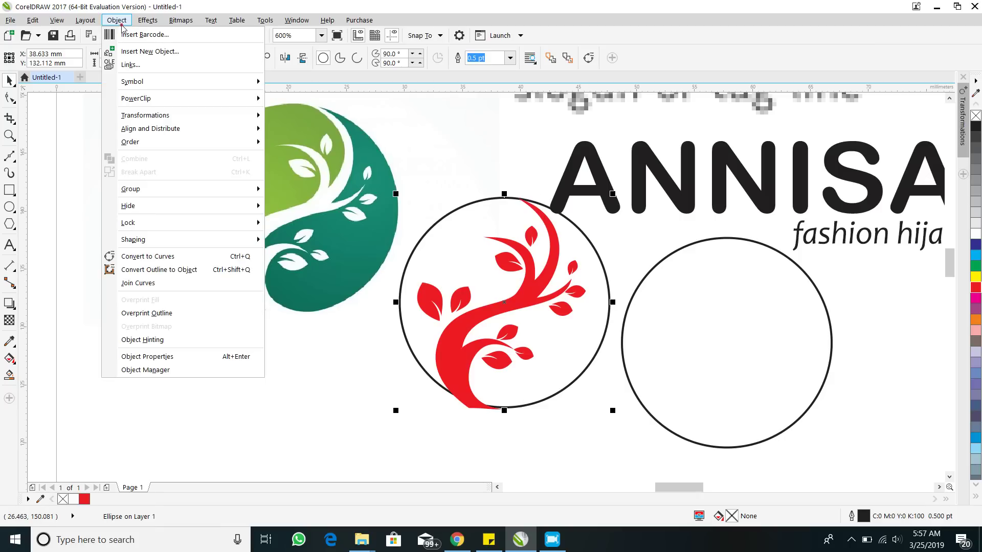
left_click(183, 261)
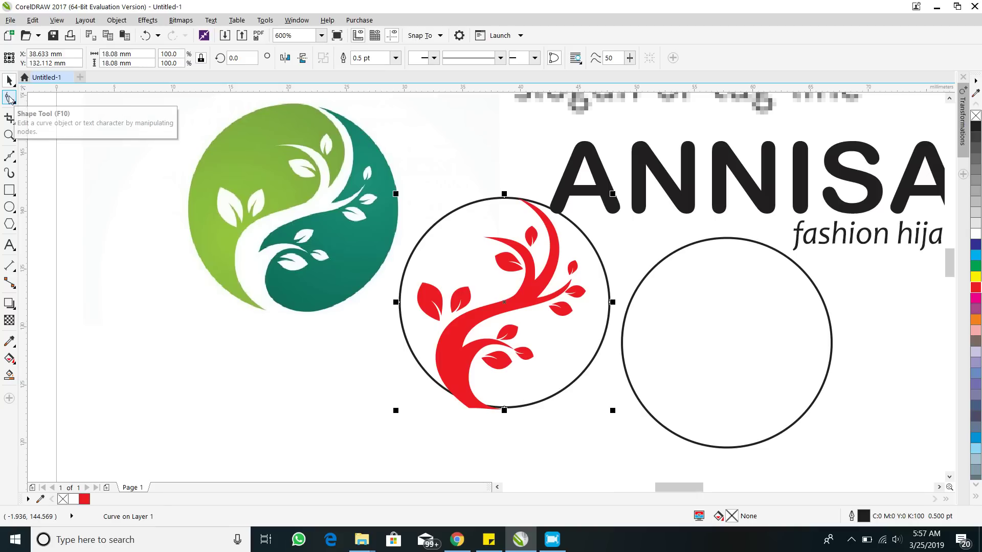
Pull the circle's right node inward to where the upper branch meets the trunk and bend the curve along that branch.
left_click(10, 98)
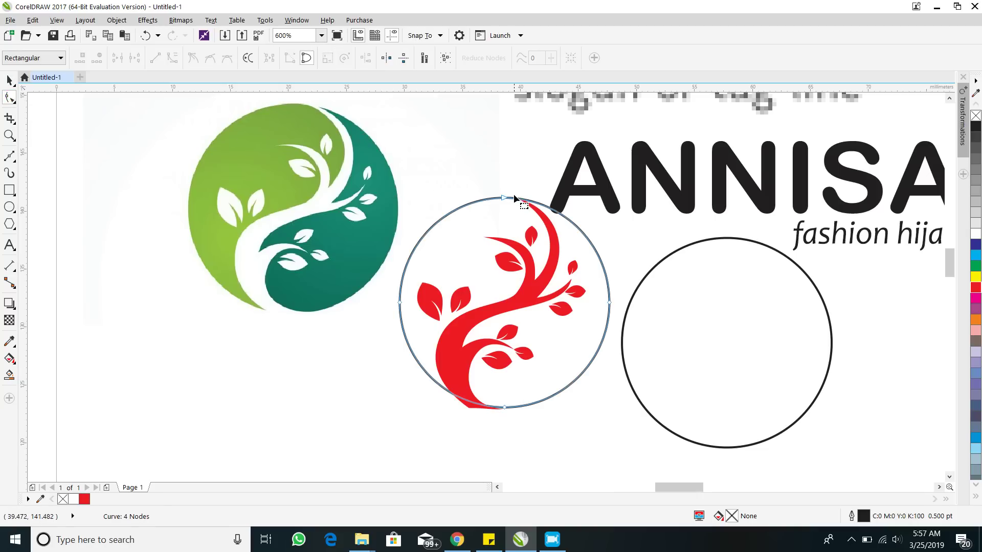
left_click(505, 197)
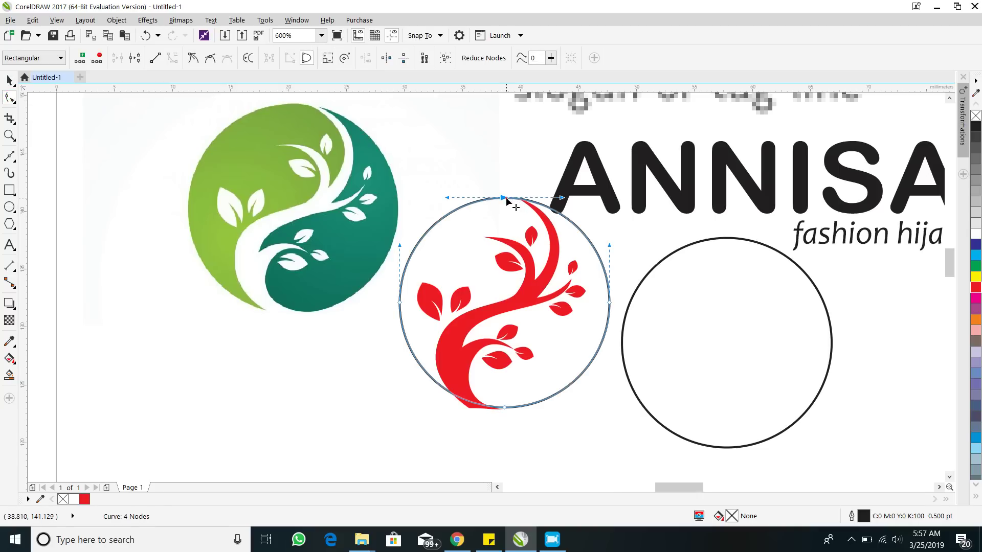
left_click_drag(609, 303, 517, 293)
left_click_drag(517, 236, 566, 258)
Add a node to the reshaped circle at the trunk's base and delete the circle's original bottom node.
left_click_drag(504, 408, 503, 410)
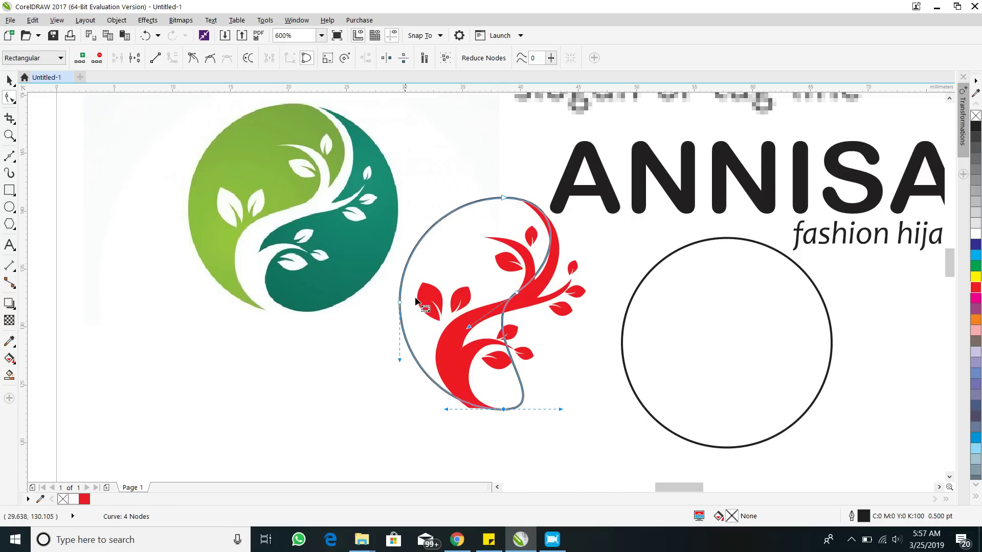
double_click(471, 407)
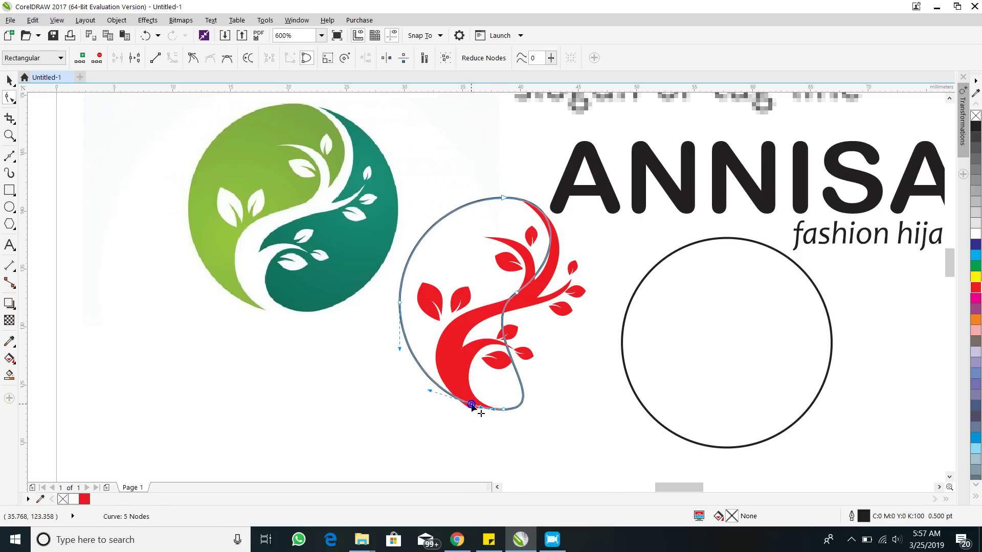
double_click(504, 410)
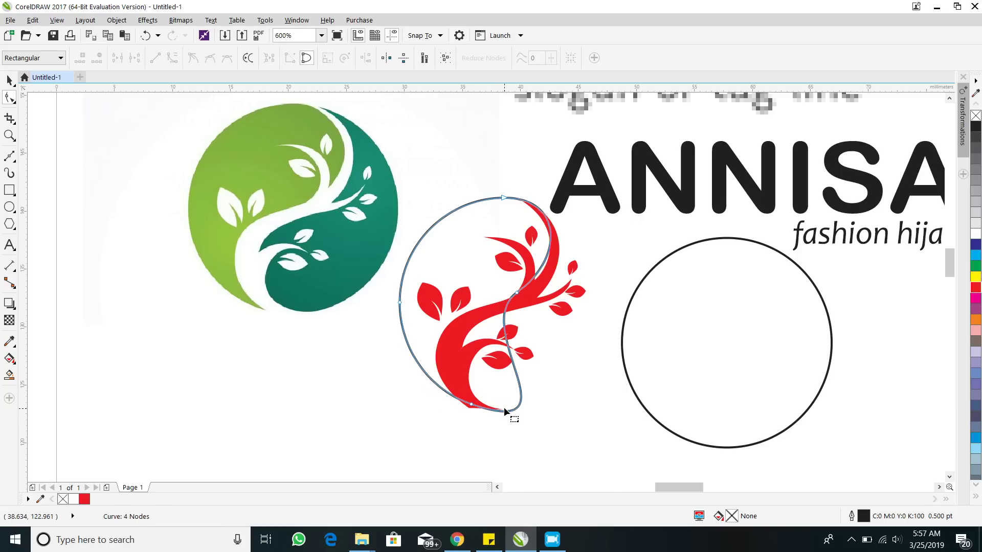
Make the node at the trunk's base a cusp and bend the curve above it to run inside the red trunk.
left_click(469, 404)
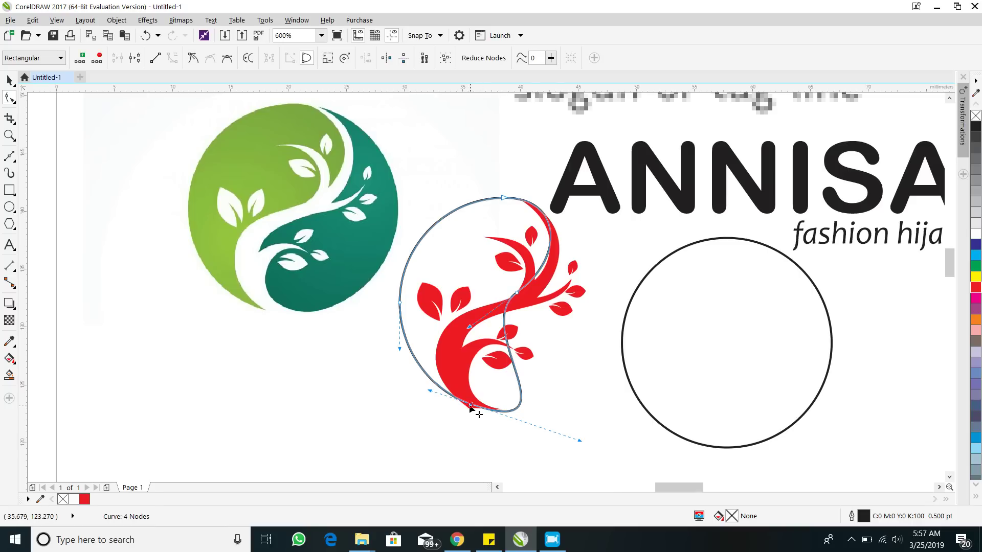
left_click_drag(586, 443, 584, 395)
key("ctrl+z")
left_click(193, 59)
left_click_drag(582, 444, 426, 327)
Fine-tune the inner node at the branch junction and its upper handle so the curve stays within the red upper branch.
left_click(518, 300)
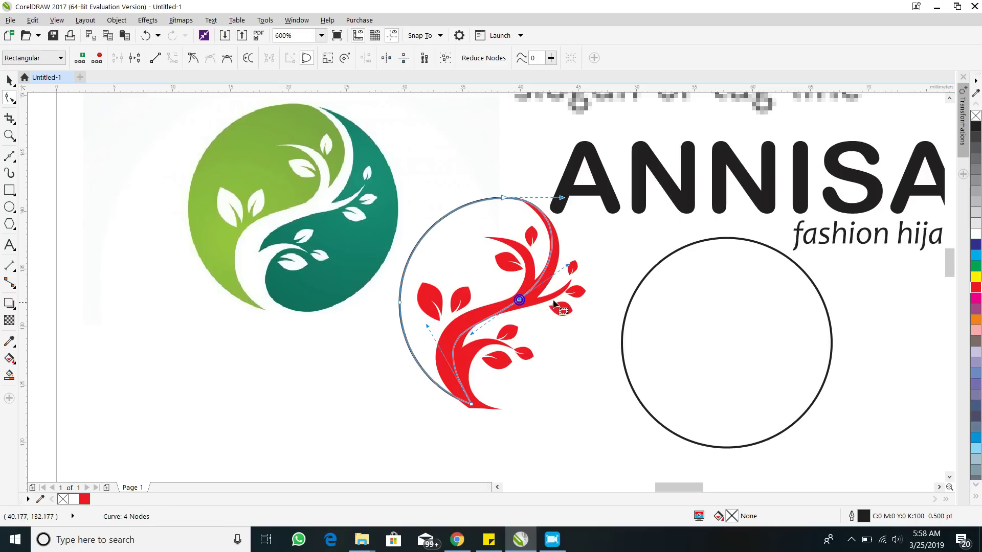
left_click_drag(568, 267, 573, 267)
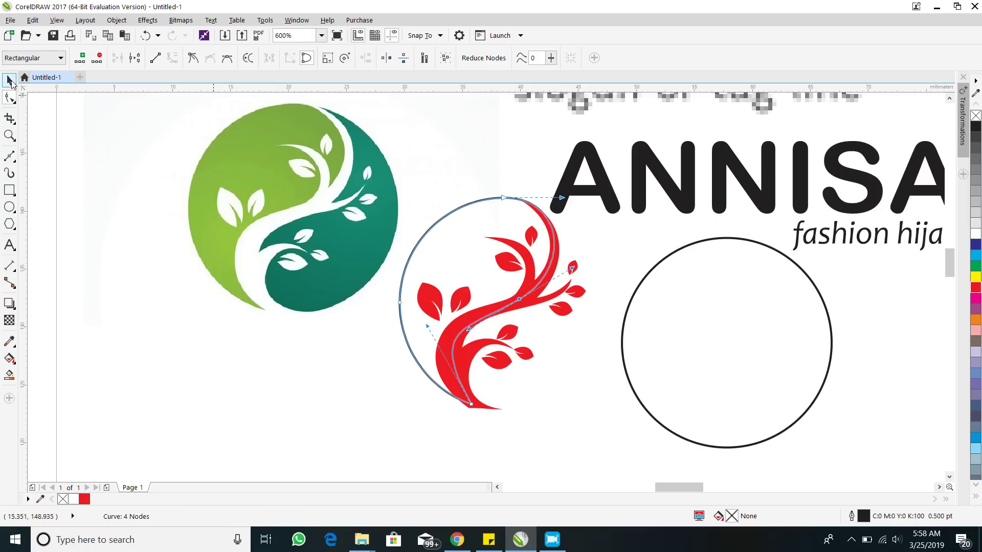
left_click(10, 80)
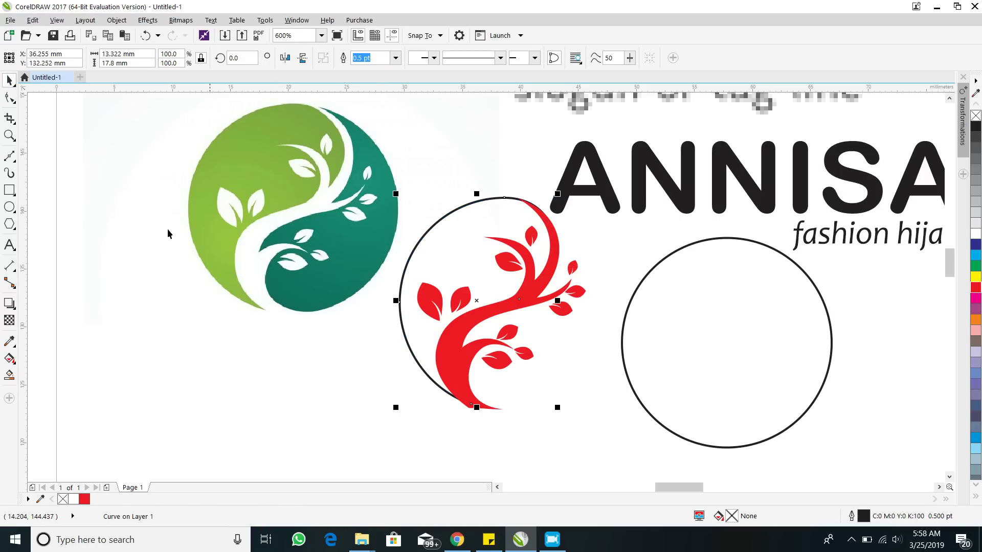
Fill the reshaped left half with the light green #82B340 sampled from the reference emblem.
left_click(7, 343)
left_click(257, 142)
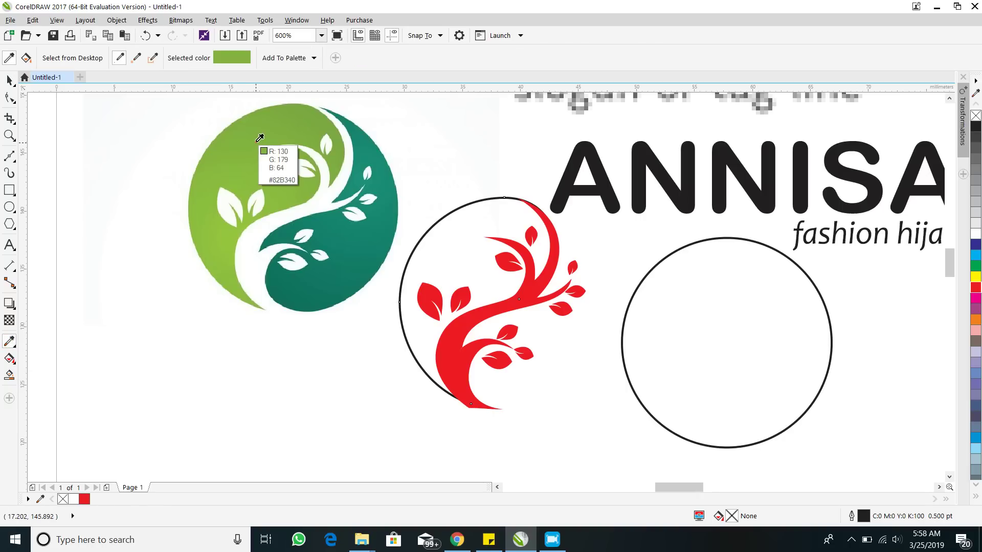
left_click(462, 231)
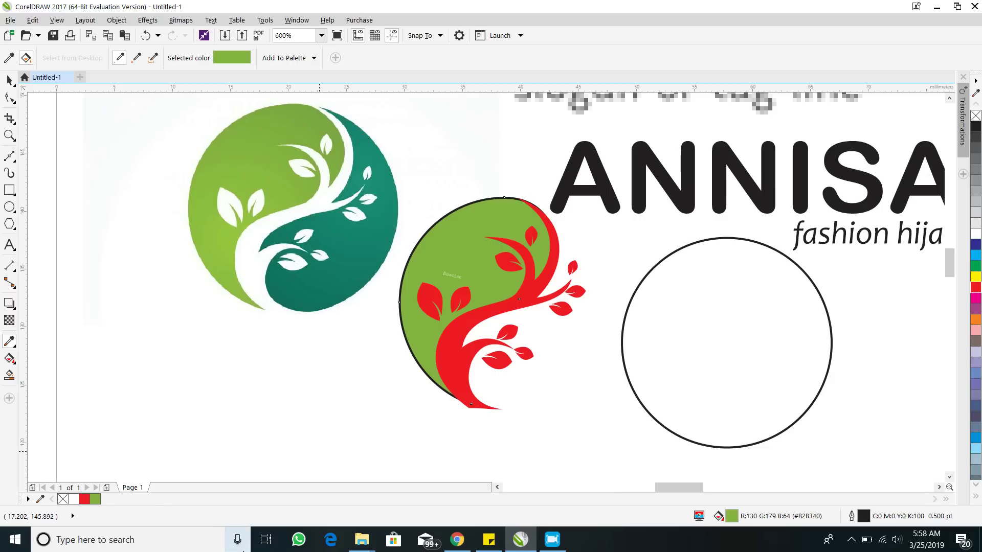
left_click(10, 80)
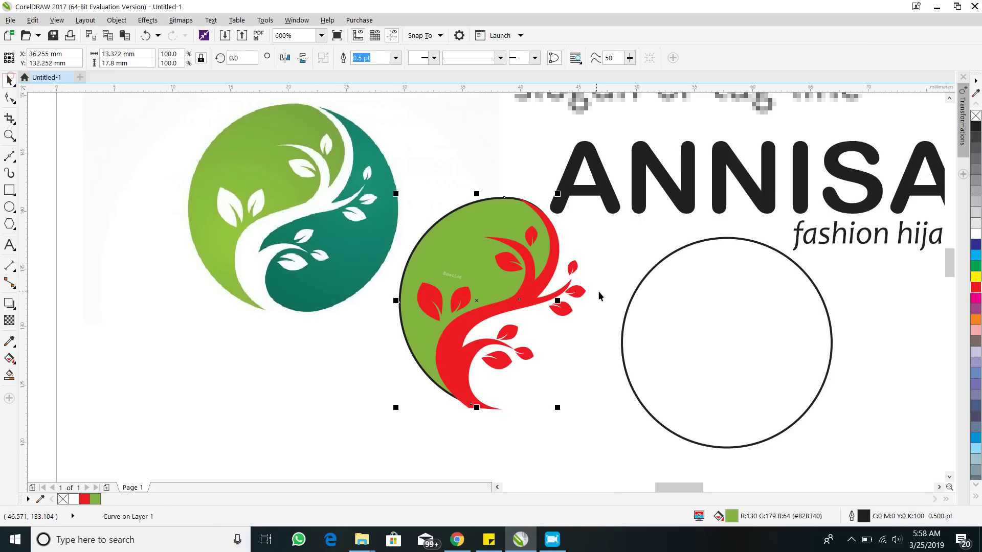
Move the copied circle over the tree, aligned with the green half, and convert it to curves.
left_click_drag(648, 276, 424, 234)
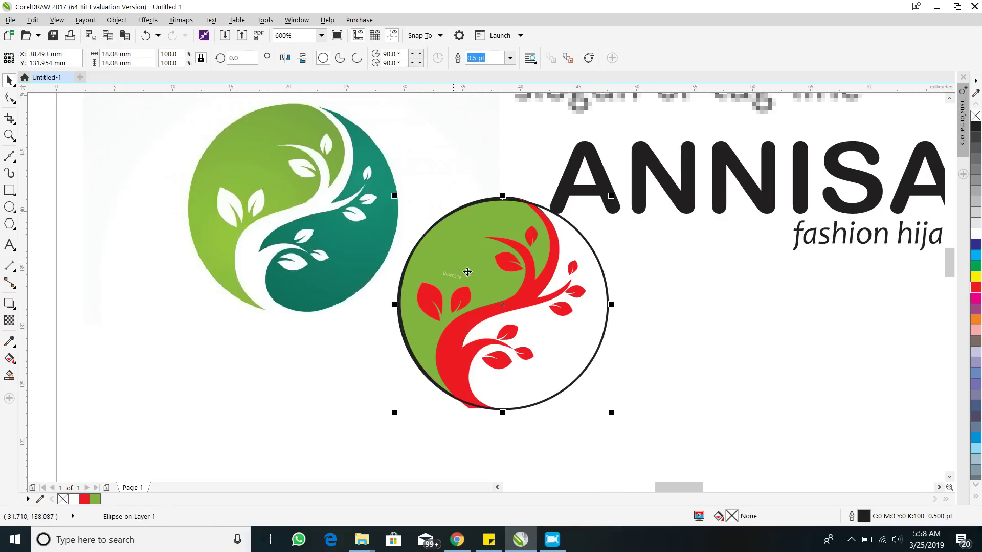
left_click(117, 20)
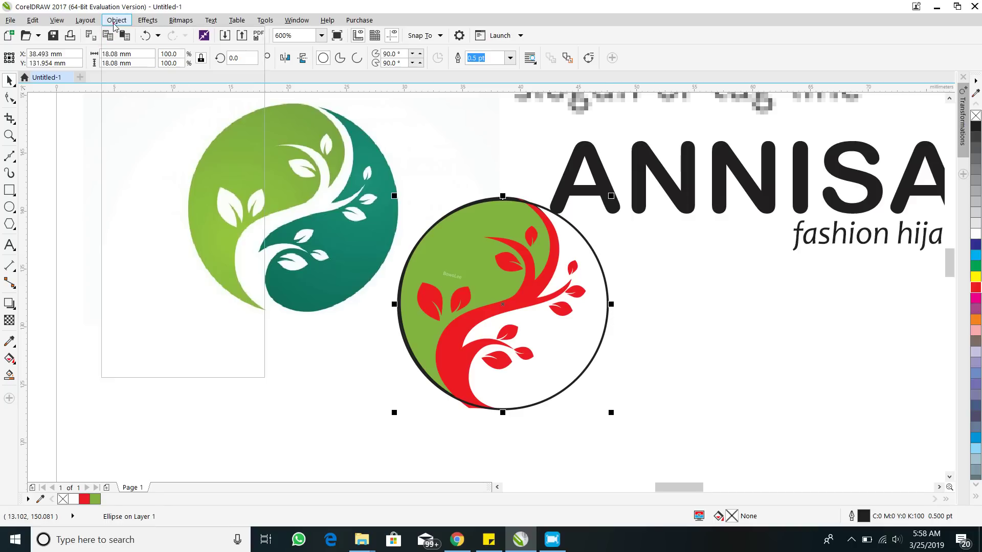
left_click(193, 256)
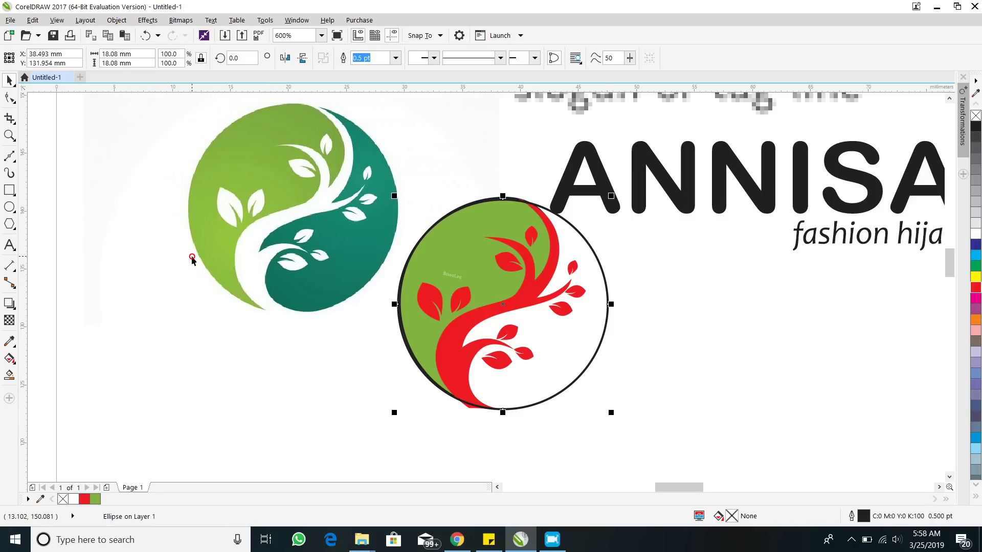
Add a node to the copied circle at the upper branch's tip and delete the circle's original top node.
left_click(8, 98)
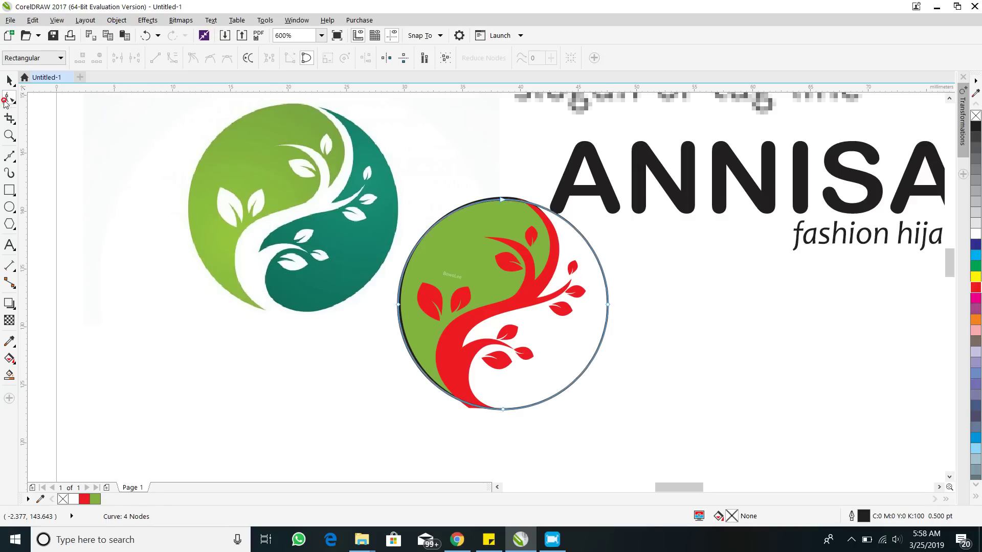
left_click(502, 200)
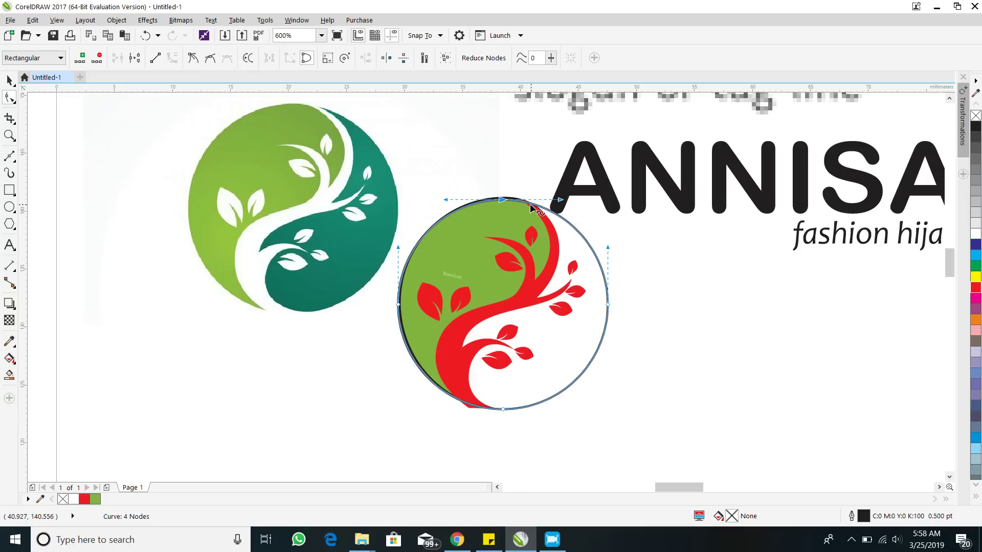
double_click(531, 204)
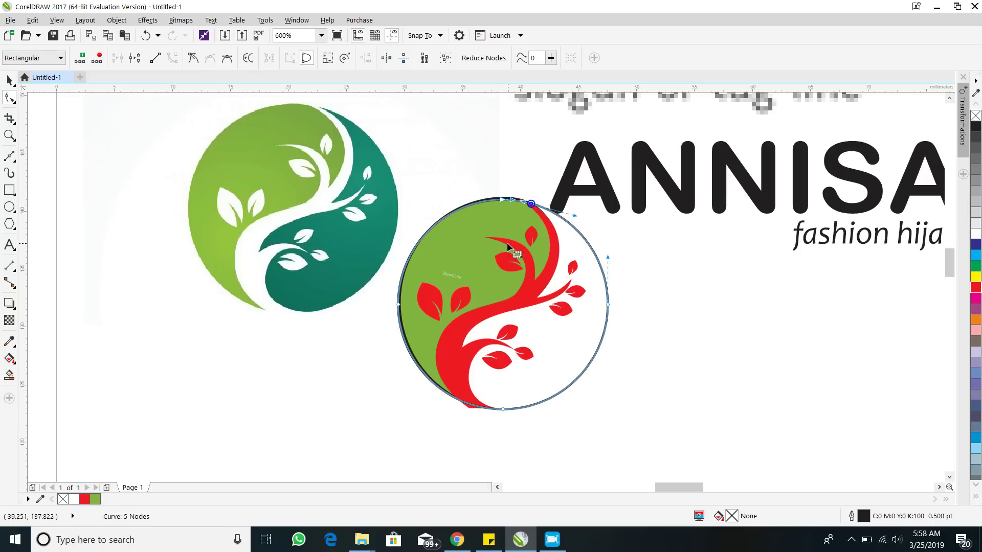
double_click(503, 201)
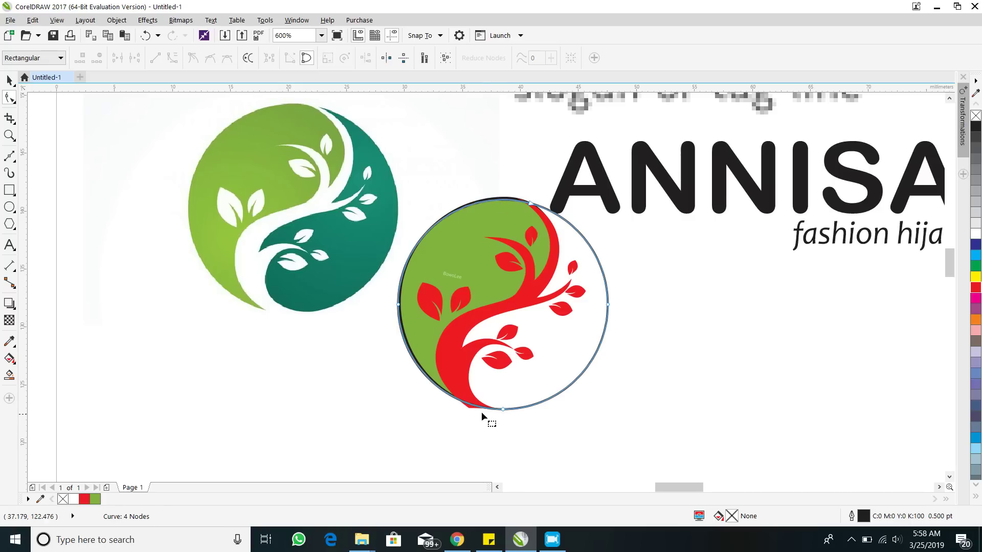
Pull the copied circle's left node to the branch junction and adjust the handles so its edge follows the S-shaped red trunk.
left_click_drag(398, 306, 519, 299)
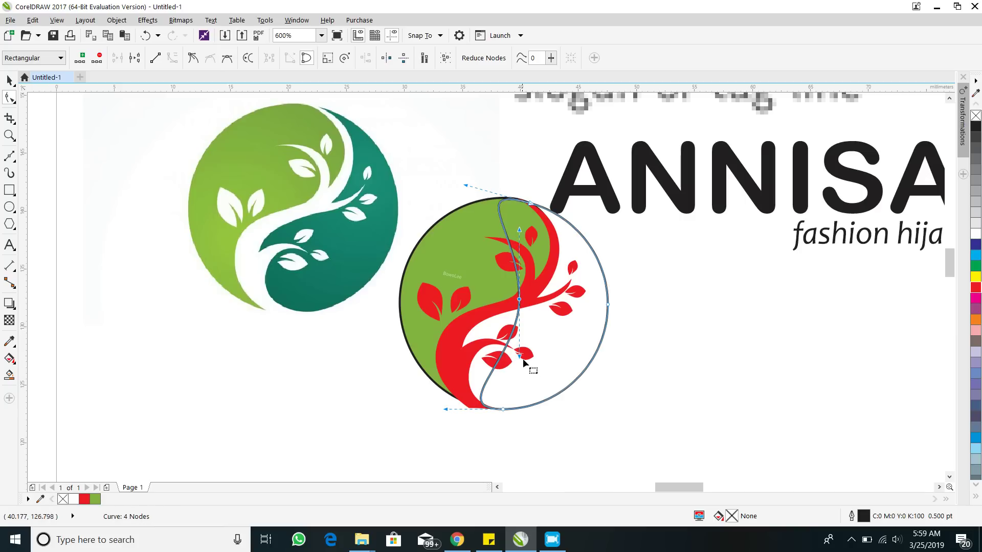
left_click_drag(521, 358, 418, 322)
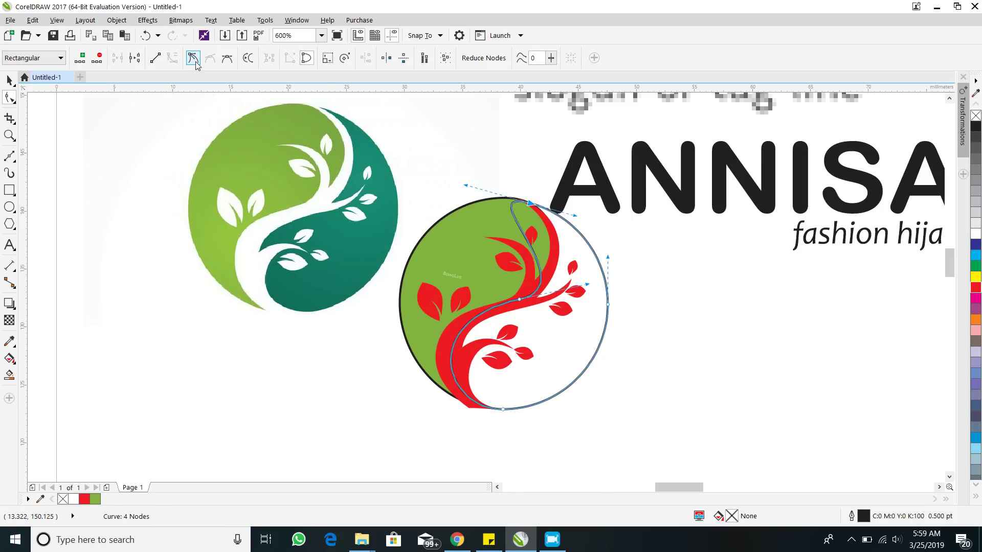
left_click_drag(468, 187, 555, 218)
left_click_drag(578, 286, 575, 285)
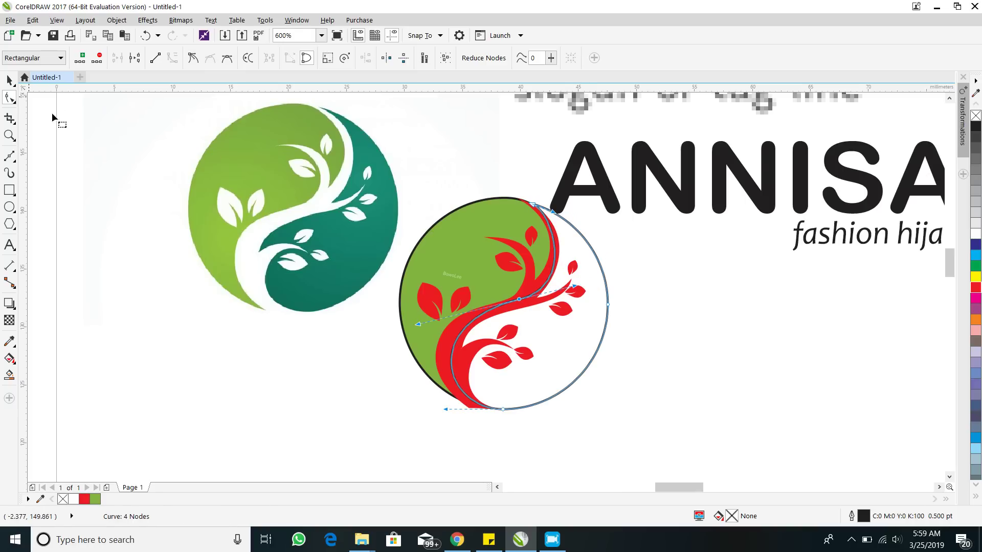
left_click(9, 79)
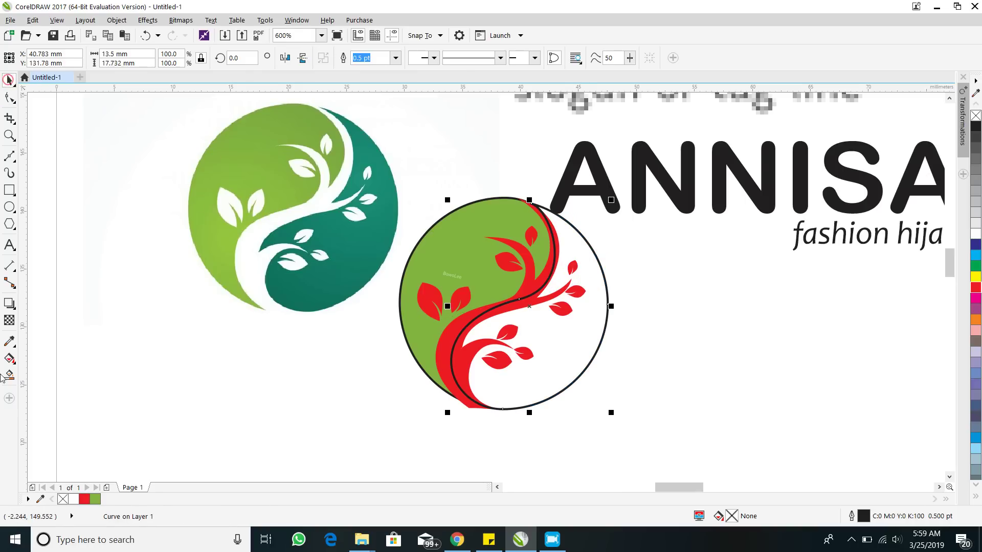
Fill the reshaped right half with the dark green #15826D sampled from the reference emblem.
left_click(7, 344)
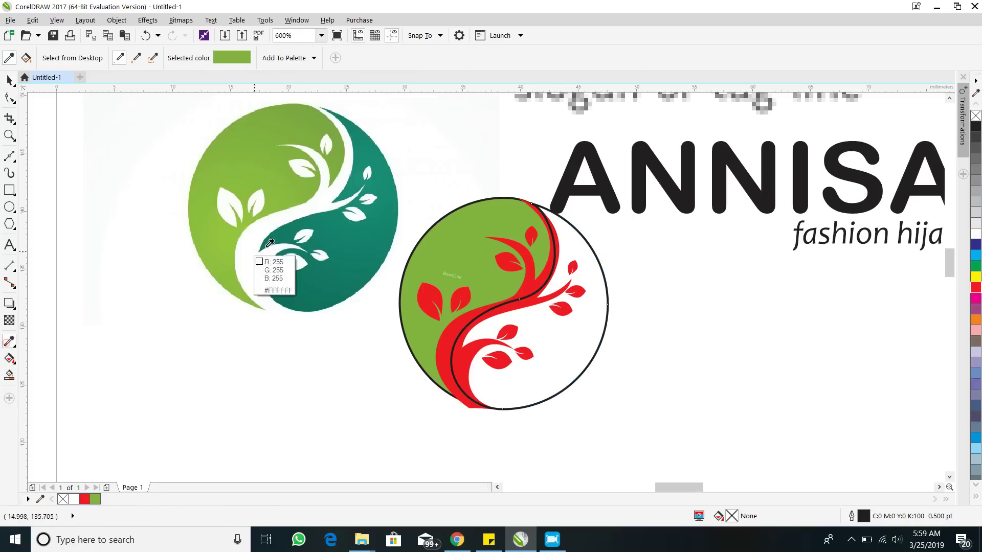
left_click(349, 241)
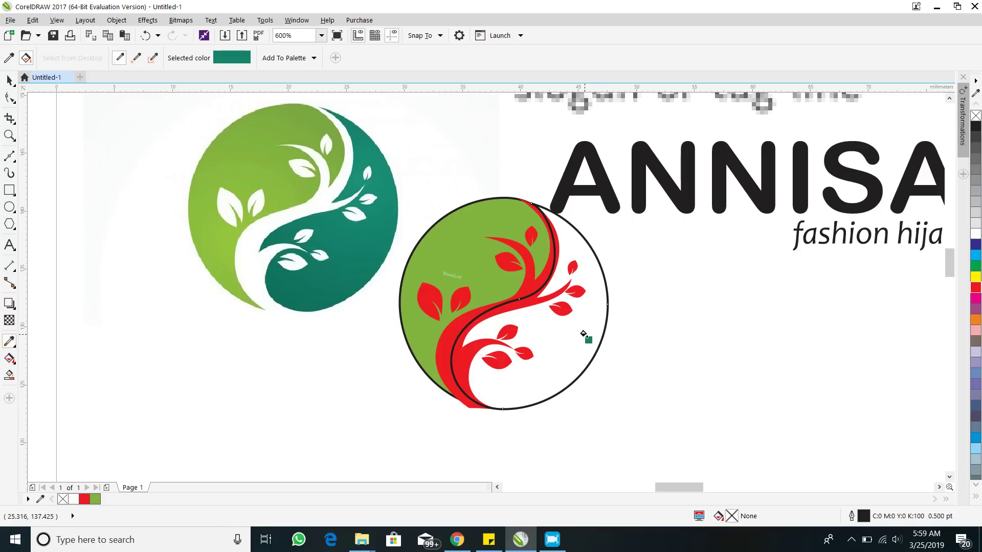
left_click(585, 334)
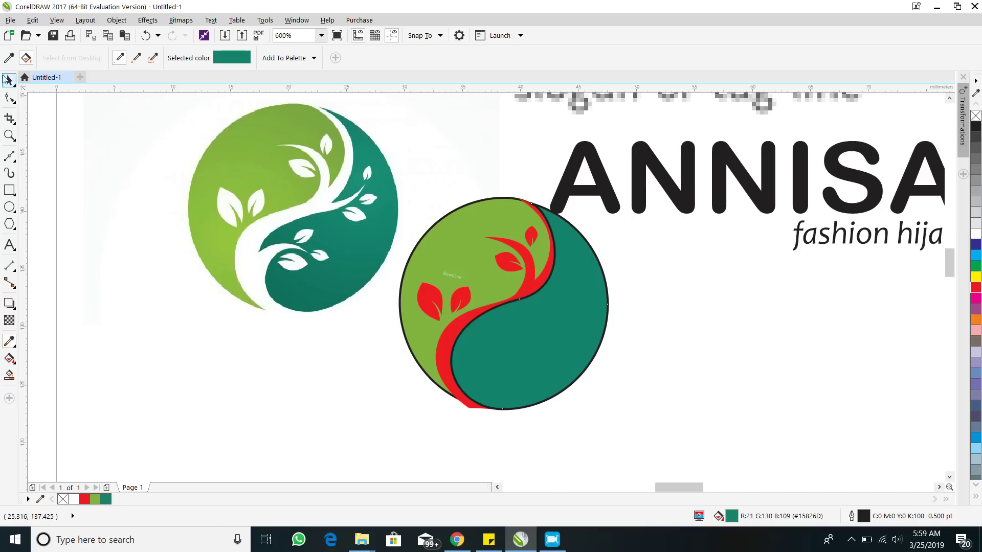
Remove the outlines from the dark green half and the light green half.
left_click(8, 80)
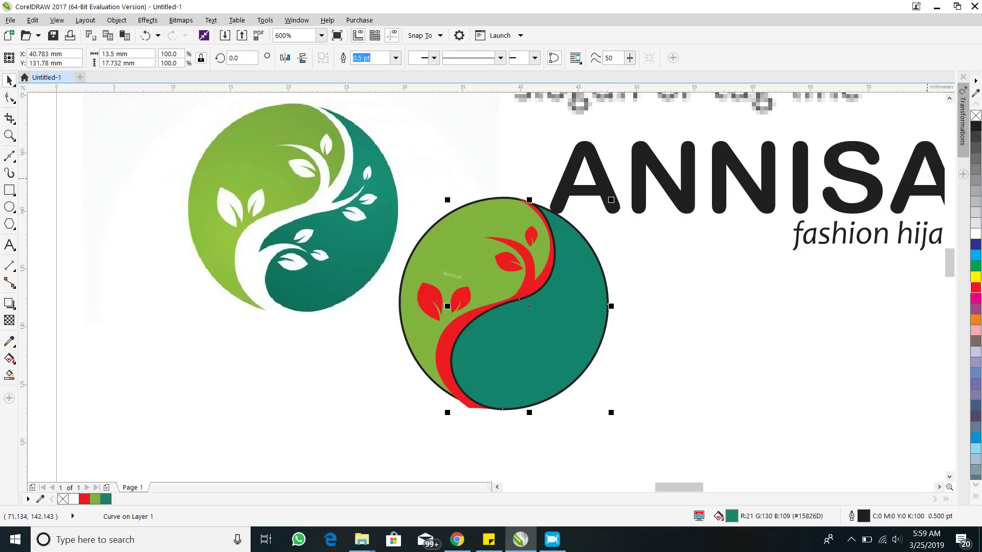
right_click(975, 116)
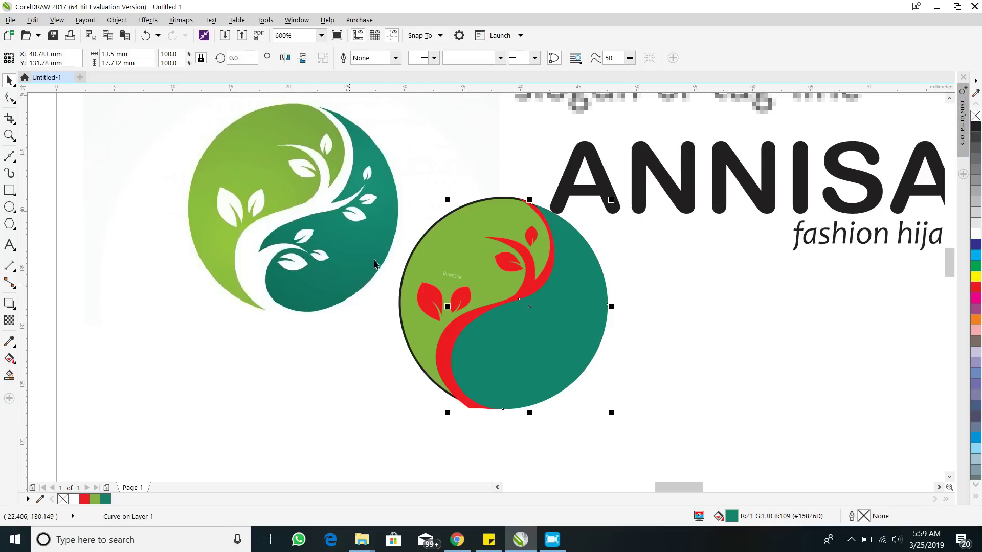
left_click(424, 241)
right_click(975, 116)
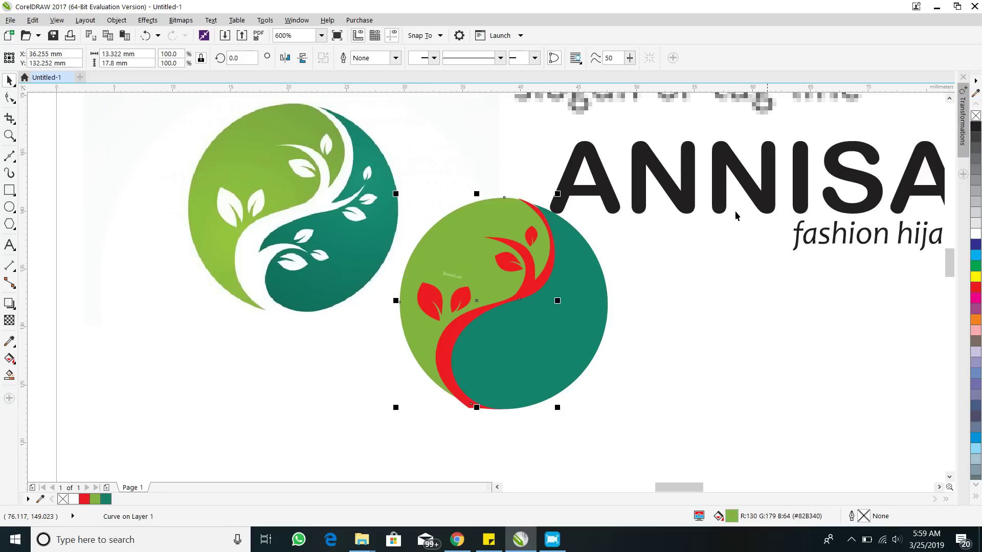
Bring the red tree group to the front of the page and fill it with white.
left_click(454, 326)
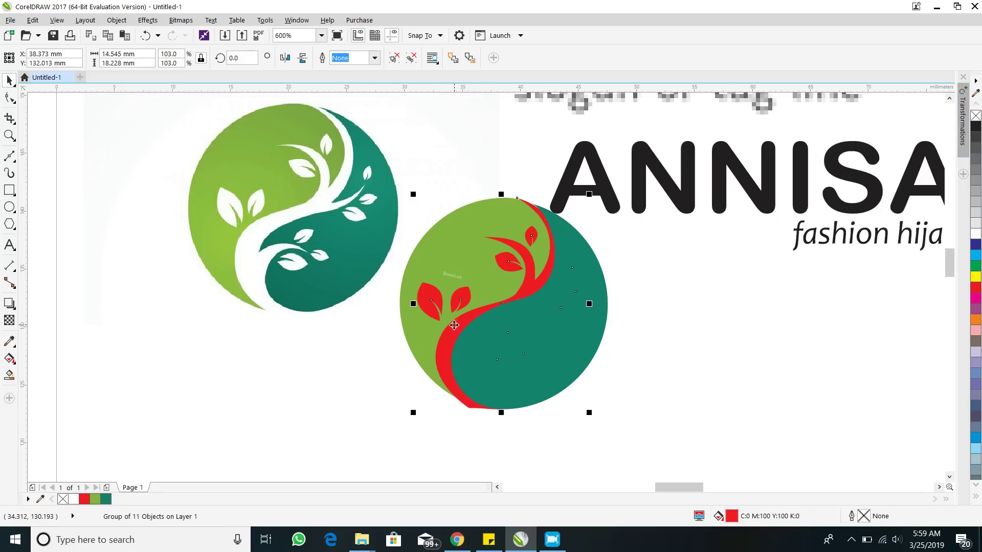
left_click(115, 20)
mouse_move(250, 143)
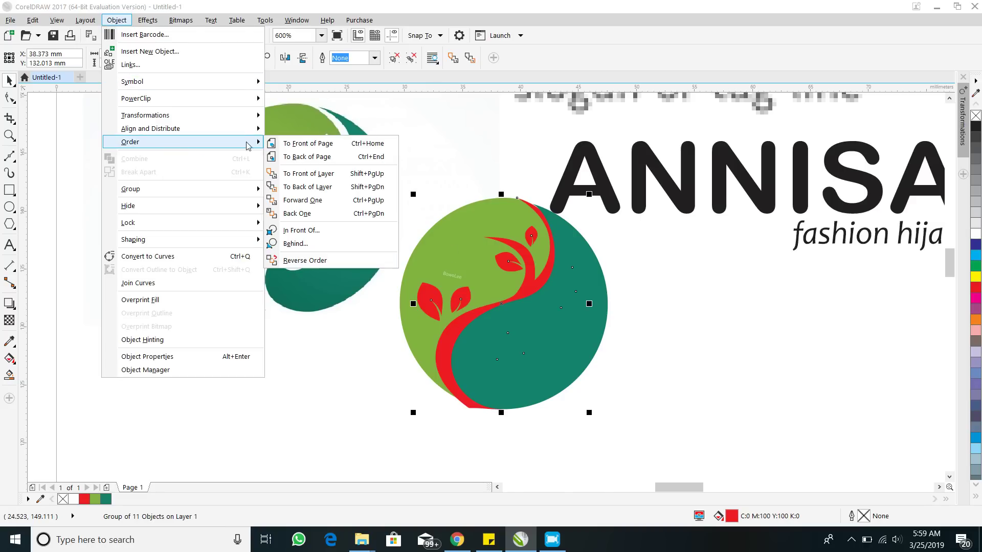
left_click(296, 144)
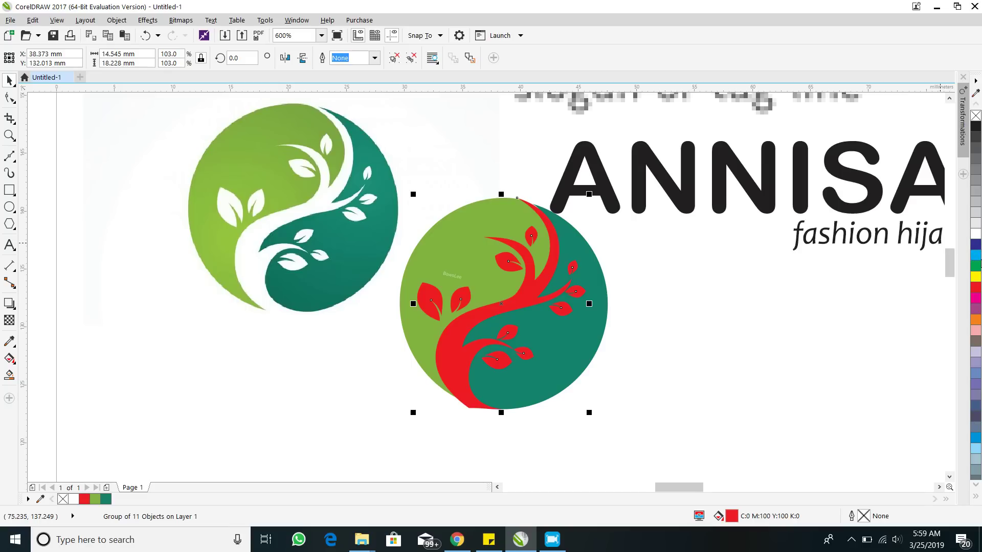
left_click(976, 234)
left_click(667, 306)
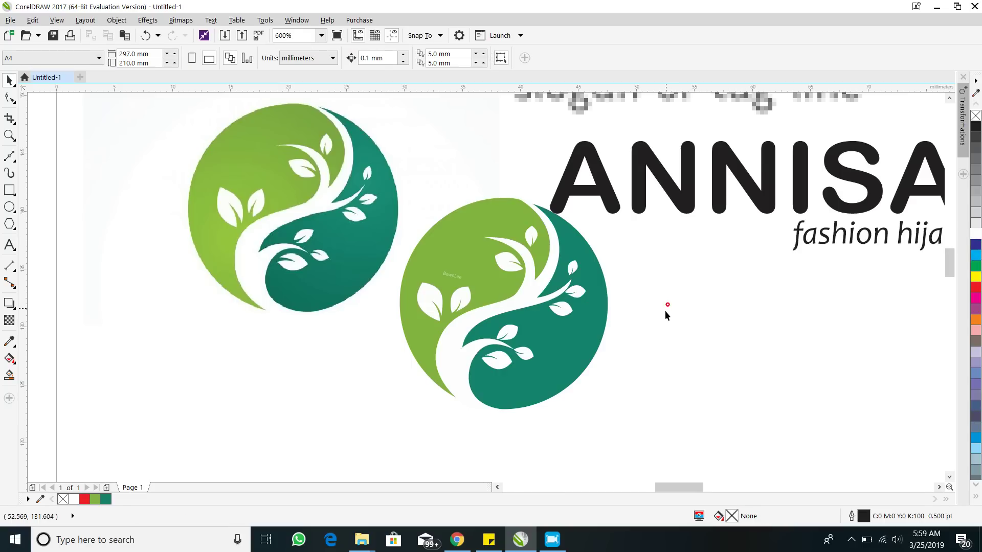
Group the white tree with both green halves and shift the grouped emblem slightly to the right.
left_click_drag(648, 441, 365, 174)
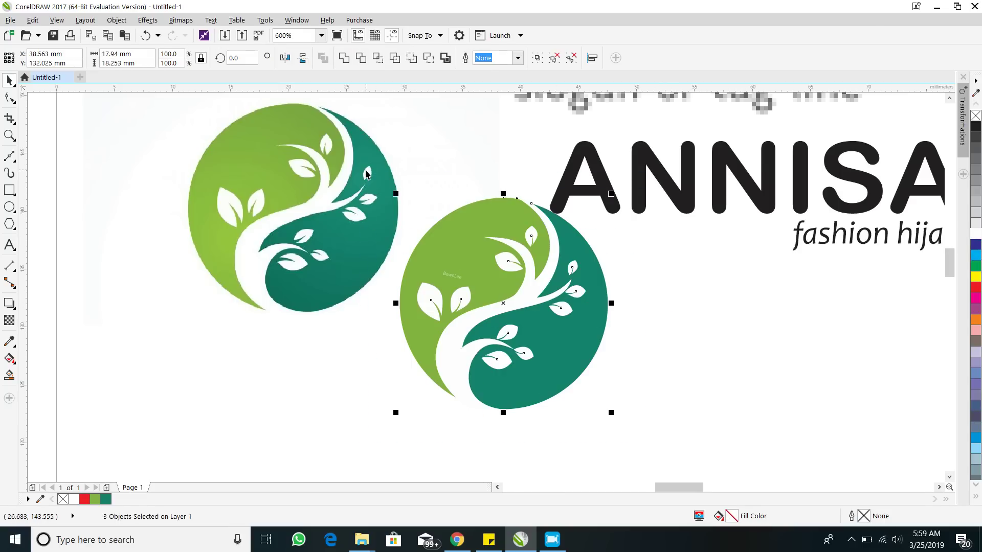
left_click(104, 21)
mouse_move(225, 192)
left_click(298, 188)
left_click_drag(607, 309, 679, 322)
scroll(574, 327, "down", 3)
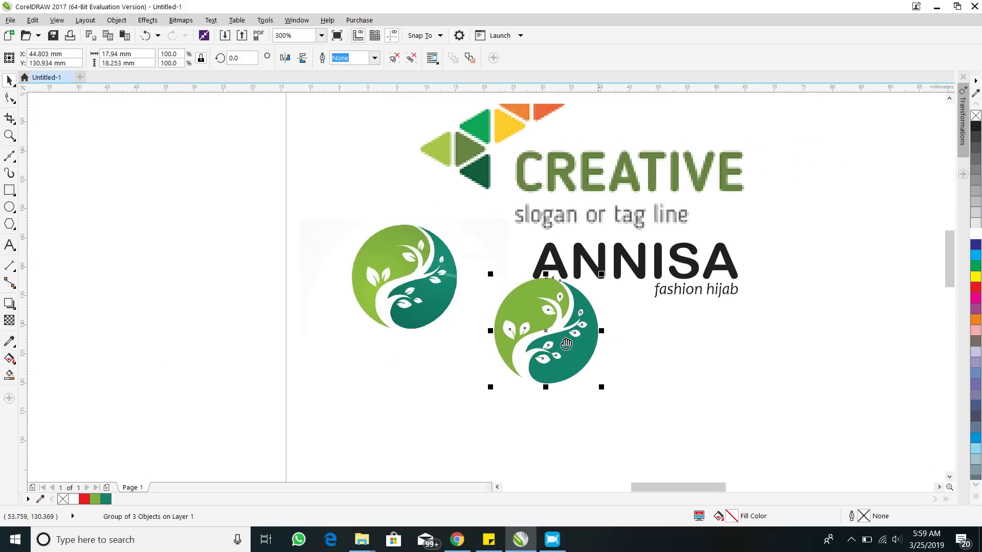
Unlock the reference emblem image, move it outside the page, and place the rebuilt emblem to the left of ANNISA.
left_click(328, 269)
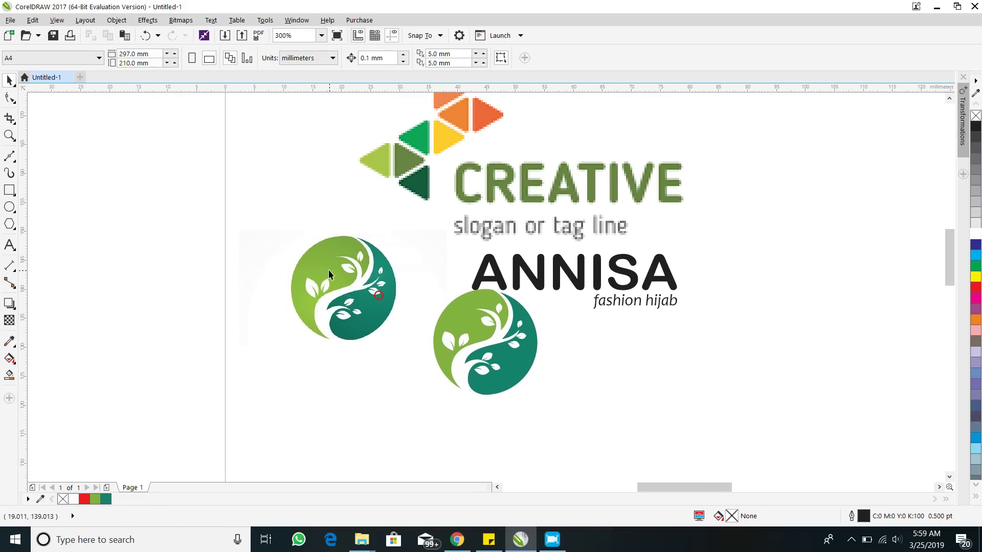
right_click(315, 265)
left_click(342, 292)
left_click_drag(345, 279, 127, 149)
left_click_drag(500, 323, 423, 288)
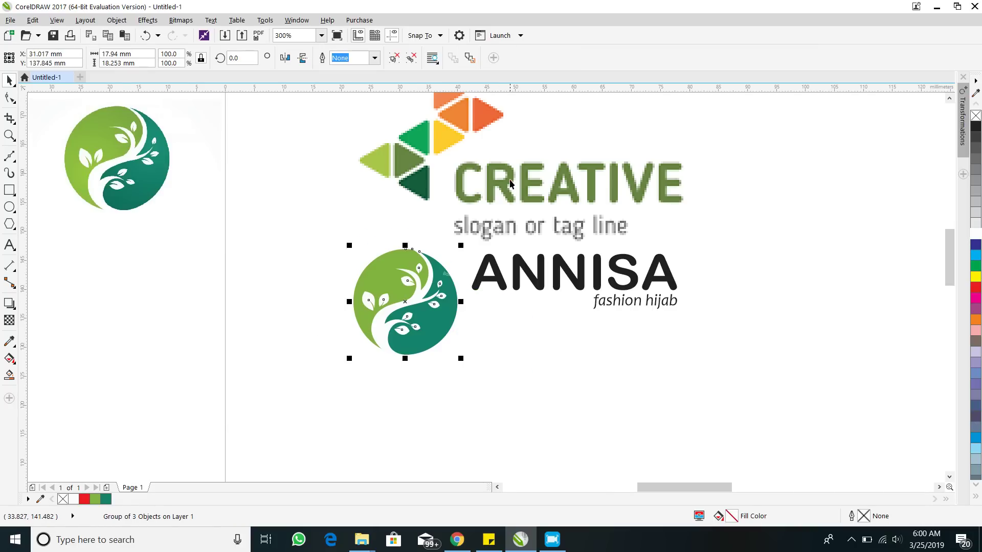
Unlock the CREATIVE sample logo bitmap and delete it.
right_click(504, 182)
left_click(521, 207)
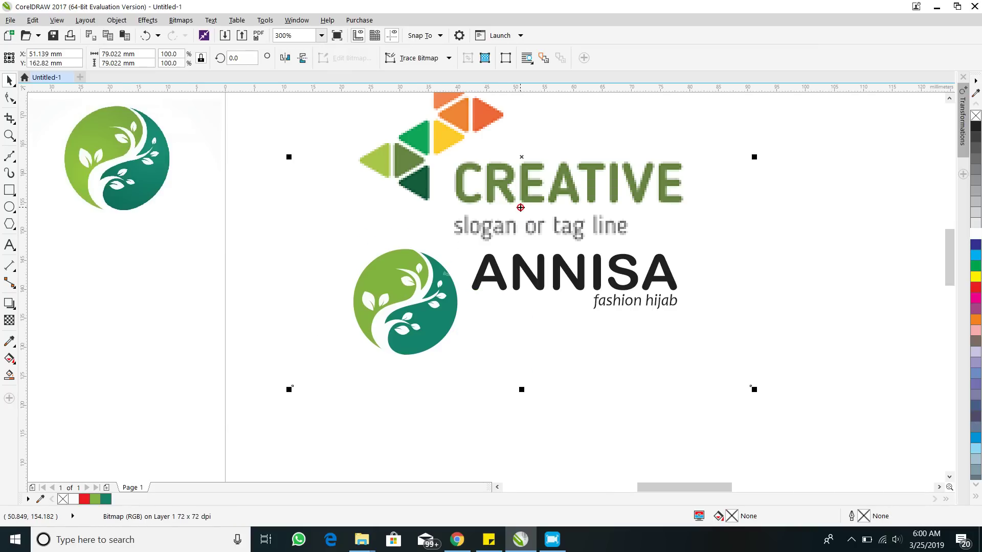
key("Delete")
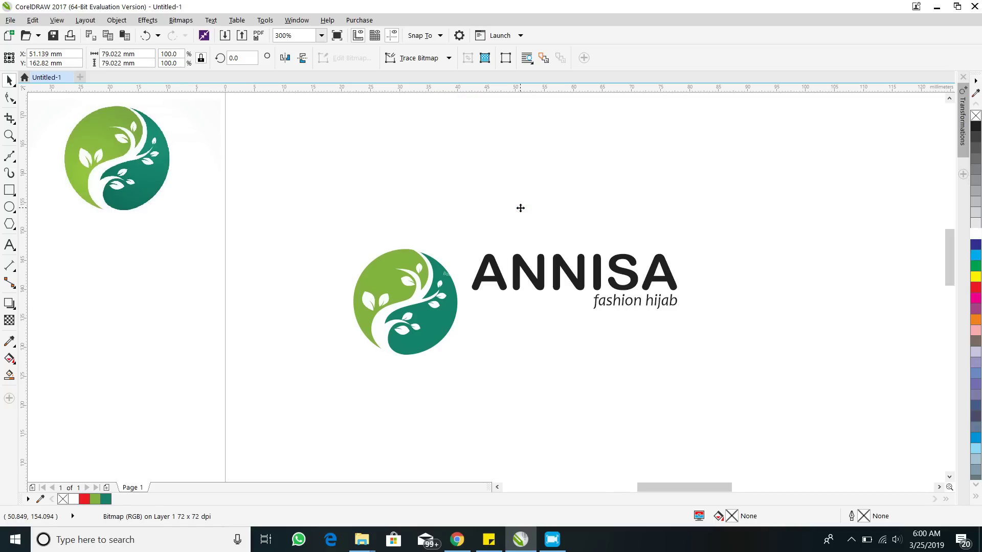
Place the emblem above ANNISA, scaled to about 9 mm wide, and centre the fashion hijab tagline beneath the name.
left_click_drag(446, 297, 608, 216)
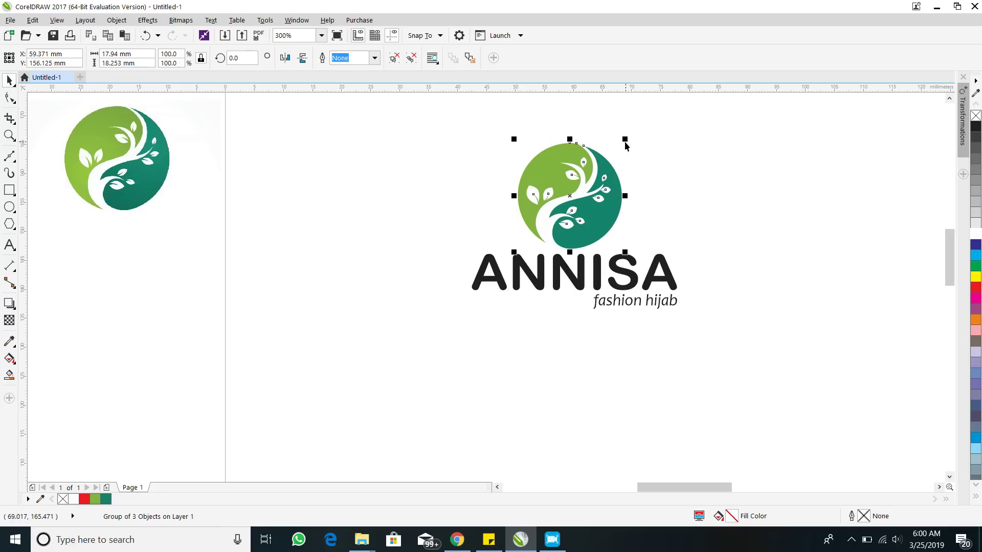
left_click_drag(625, 143, 608, 222)
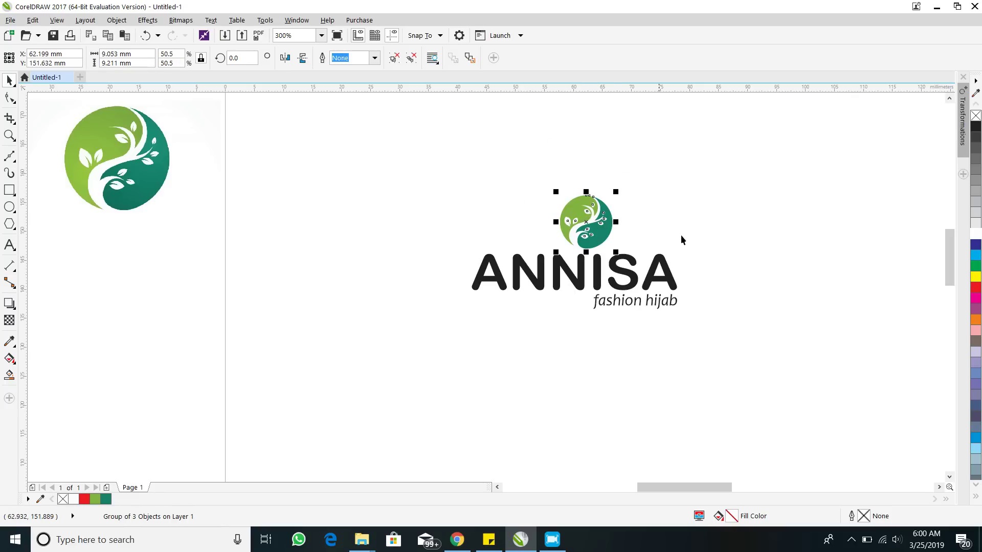
left_click(705, 238)
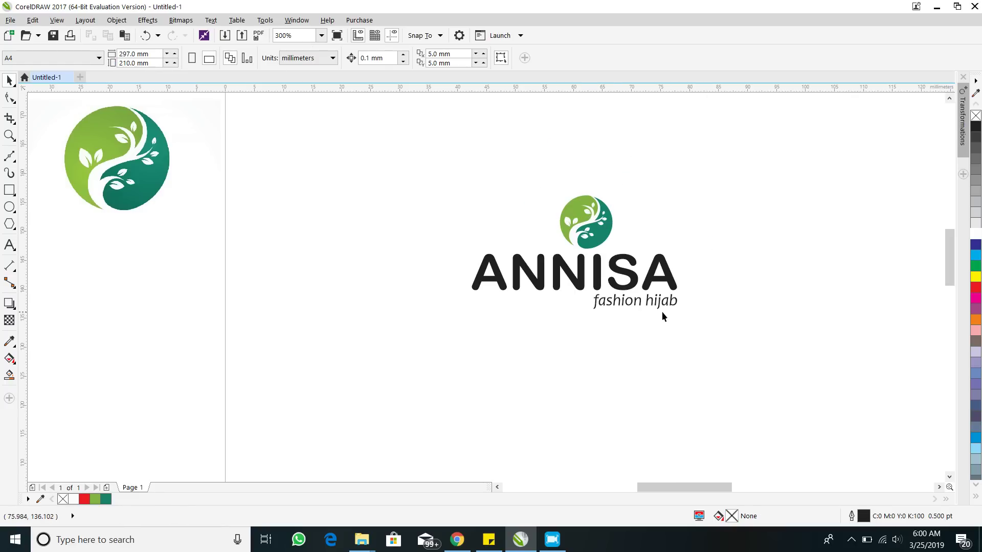
left_click_drag(653, 305, 595, 311)
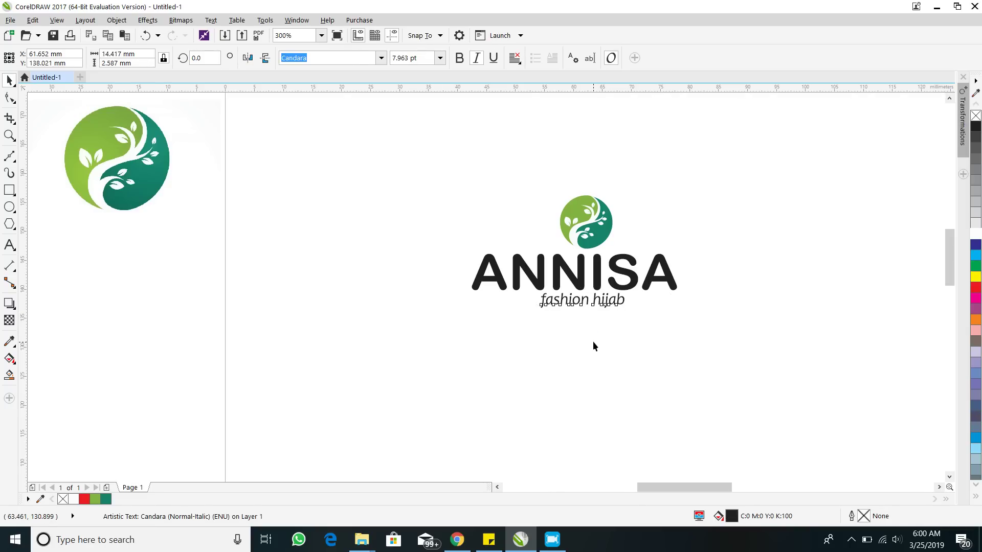
left_click(593, 342)
Move the complete logo toward the page's left edge and place a copy of it to the right.
left_click_drag(443, 154, 444, 155)
left_click_drag(580, 224, 681, 185)
right_click(680, 184)
left_click(696, 296)
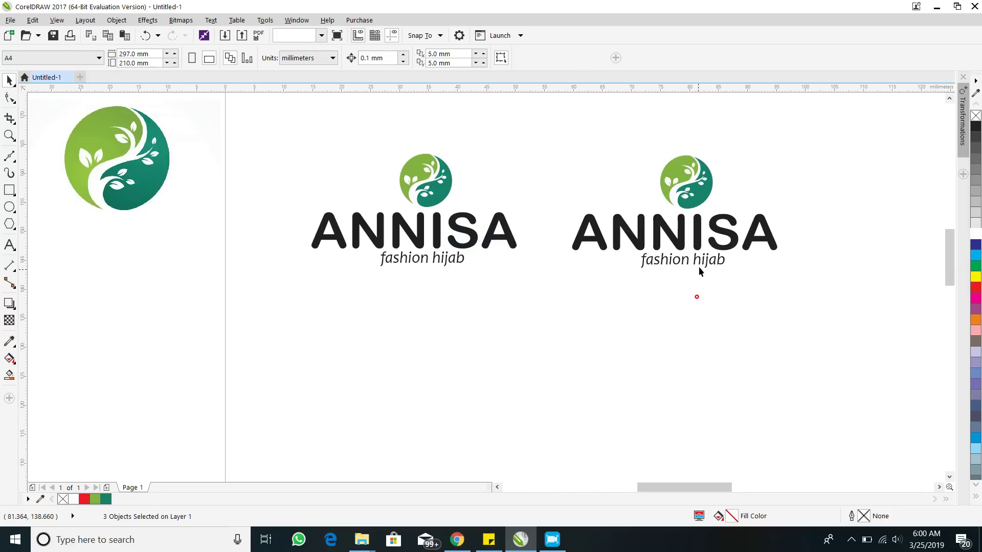
Insert a space between all letters of the copied logo's fashion hijab tagline and centre it beneath ANNISA.
double_click(669, 263)
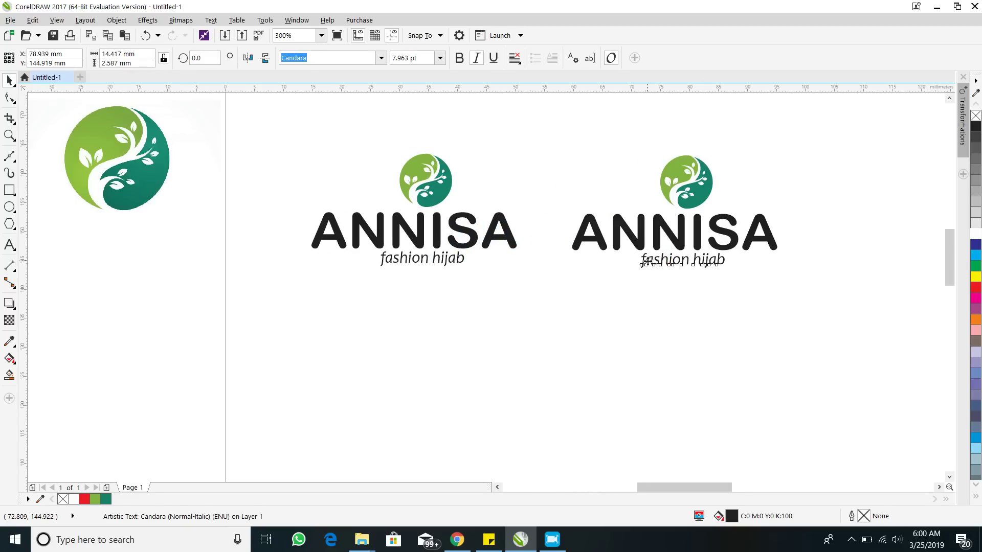
left_click(646, 260)
key("space")
key("Right")
key("space")
key("Right")
key("space")
key("Right")
key("space")
key("Right")
key("space")
key("Right")
key("space")
key("Right")
key("space")
key("Right")
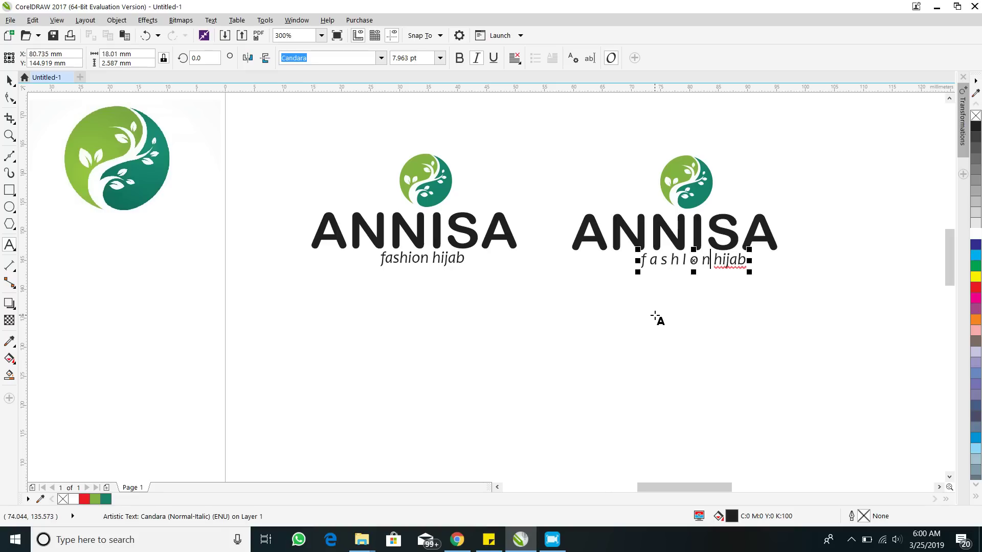
key("space")
key("Right")
key("space")
key("Right")
key("space")
key("Right")
key("space")
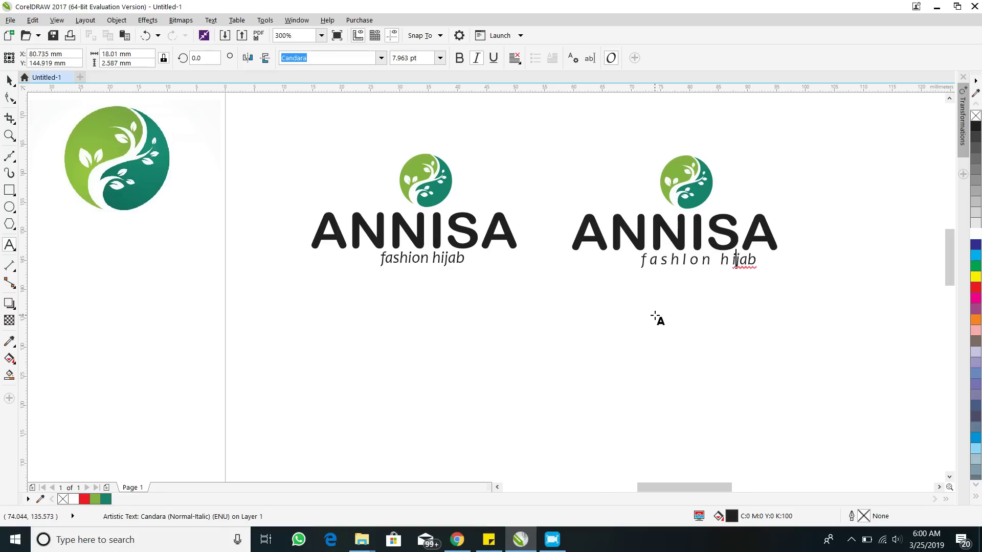
key("ctrl+space")
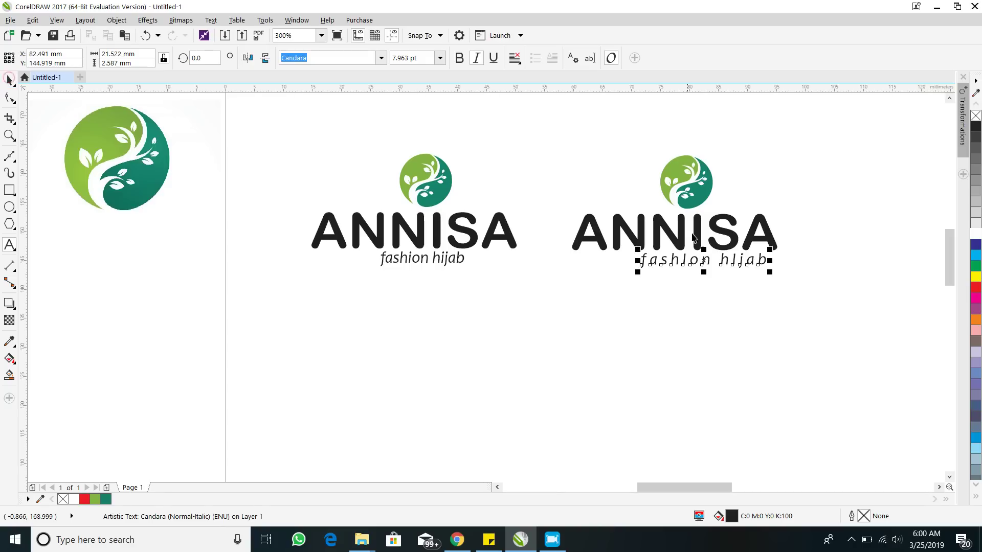
left_click_drag(706, 265, 681, 266)
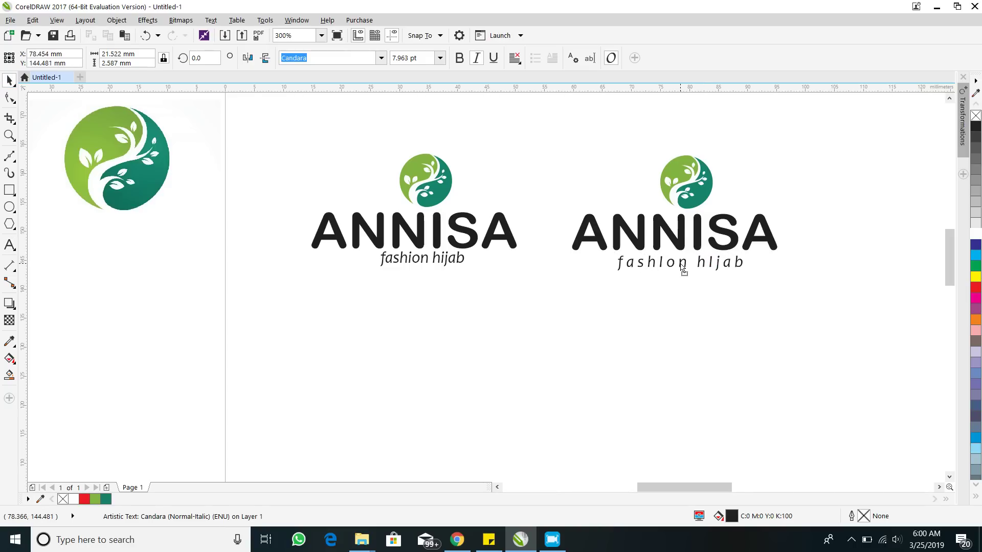
left_click(704, 311)
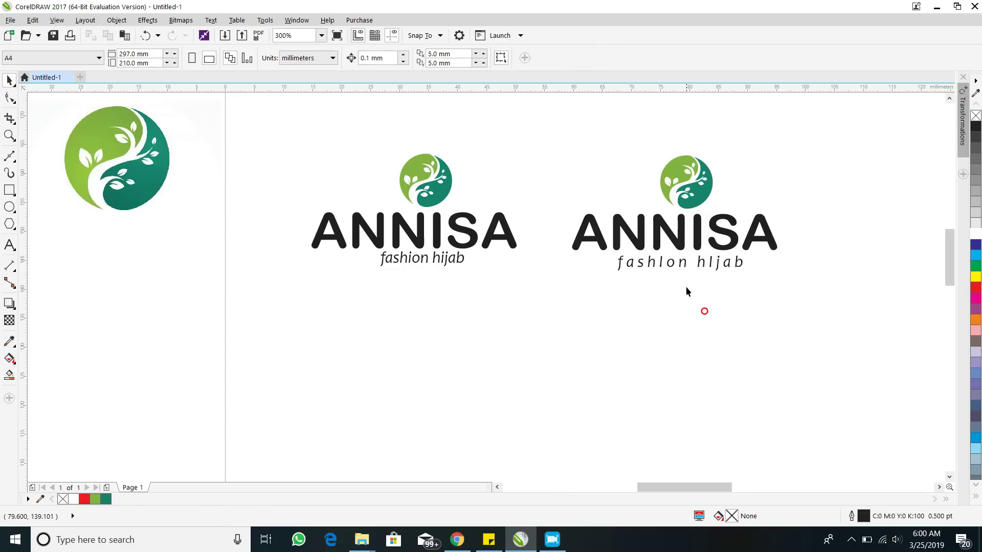
Replace the capital I in both words of the spaced tagline with a lowercase i.
double_click(667, 268)
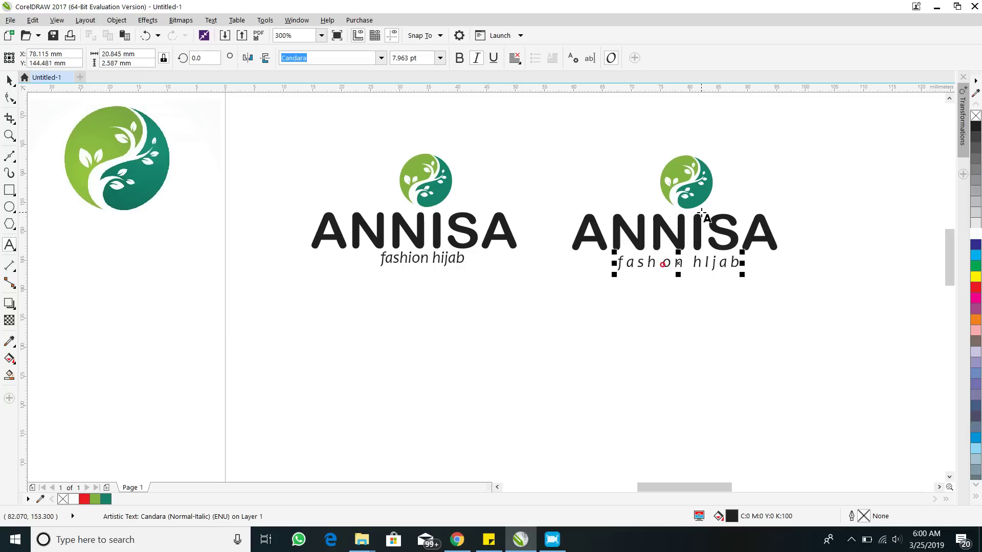
left_click(713, 261)
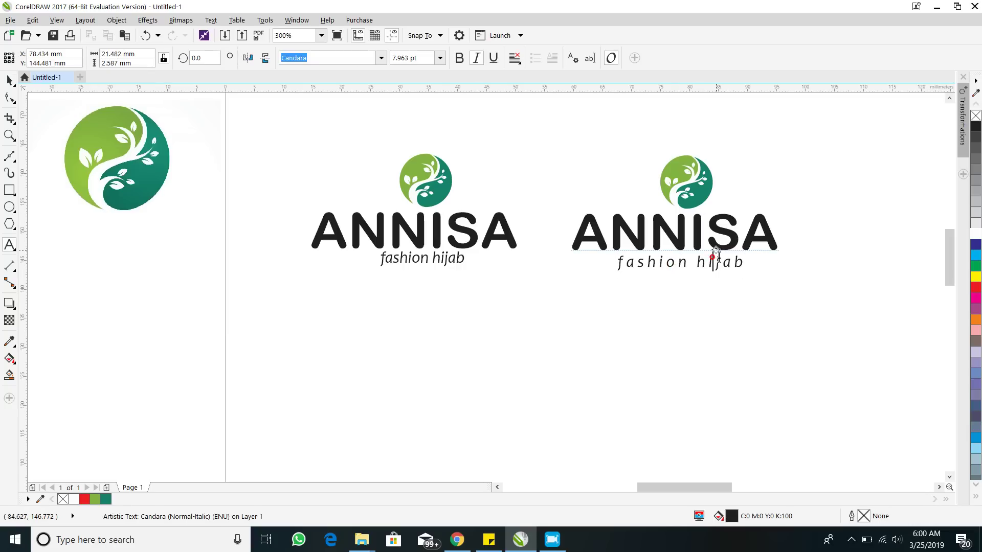
key("BackSpace")
type("i")
left_click(10, 81)
left_click(713, 338)
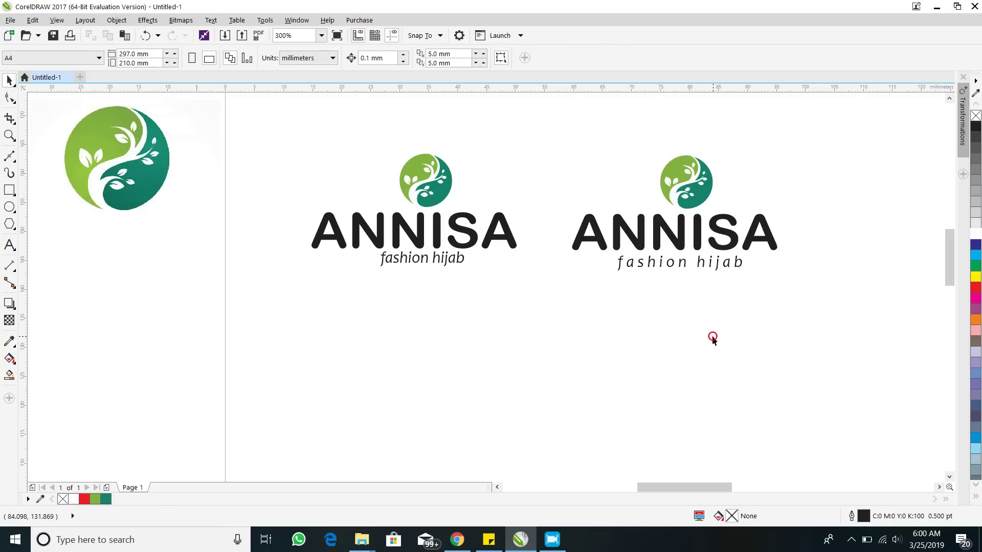
Place a copy of the logo with the spaced tagline below the first logo.
left_click_drag(861, 314, 518, 123)
mouse_move(676, 186)
left_mouse_down()
mouse_move(460, 327)
mouse_move(302, 352)
mouse_move(308, 369)
left_mouse_up()
right_click(433, 325)
Place the lower copy's emblem to the left of ANNISA and enlarge it to about 13.7 mm wide.
left_click(643, 331)
left_click(430, 328)
left_click_drag(272, 337, 192, 312)
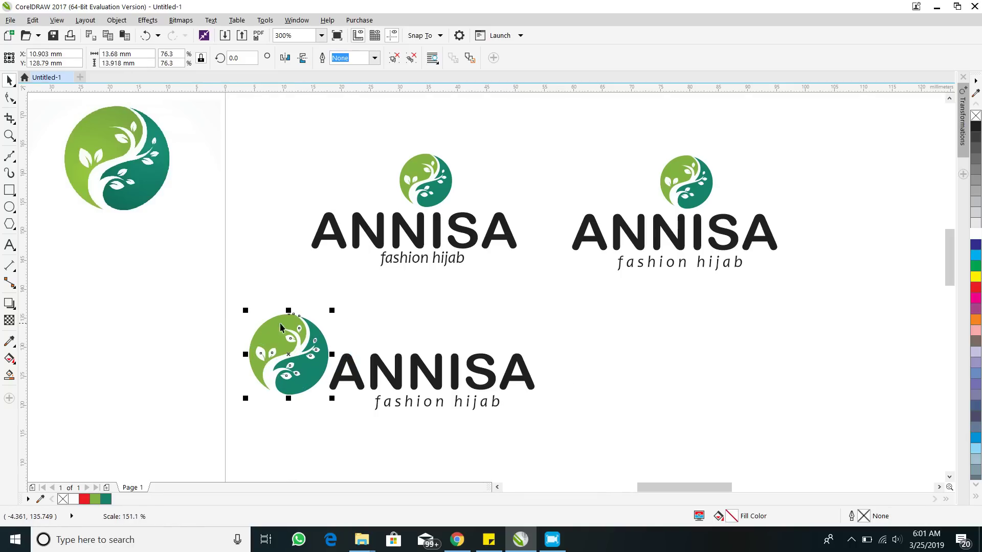
Move the lower copy's ANNISA up beside the emblem and place its tagline directly beneath, left-aligned with the name.
left_click(660, 327)
left_click_drag(476, 364, 480, 333)
left_click_drag(469, 404, 430, 366)
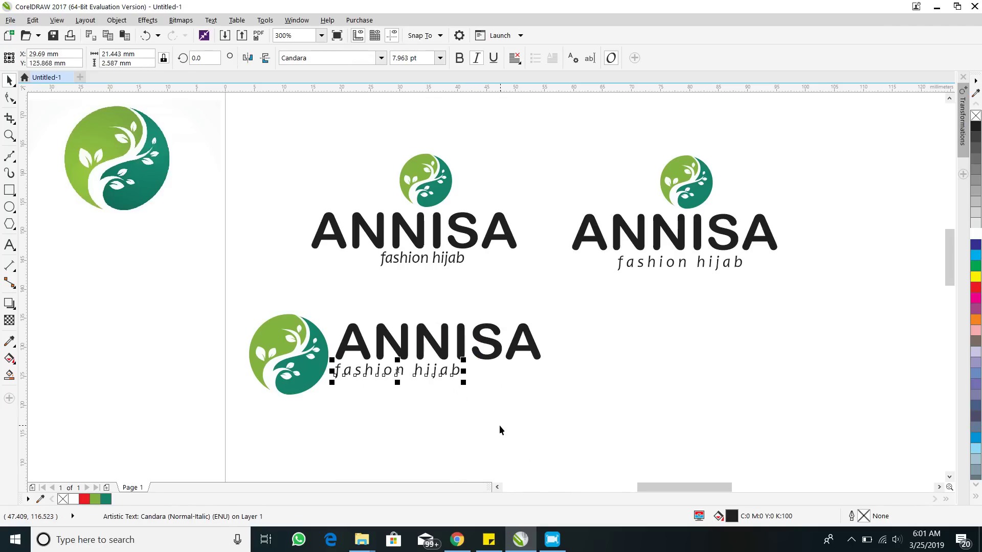
left_click(500, 426)
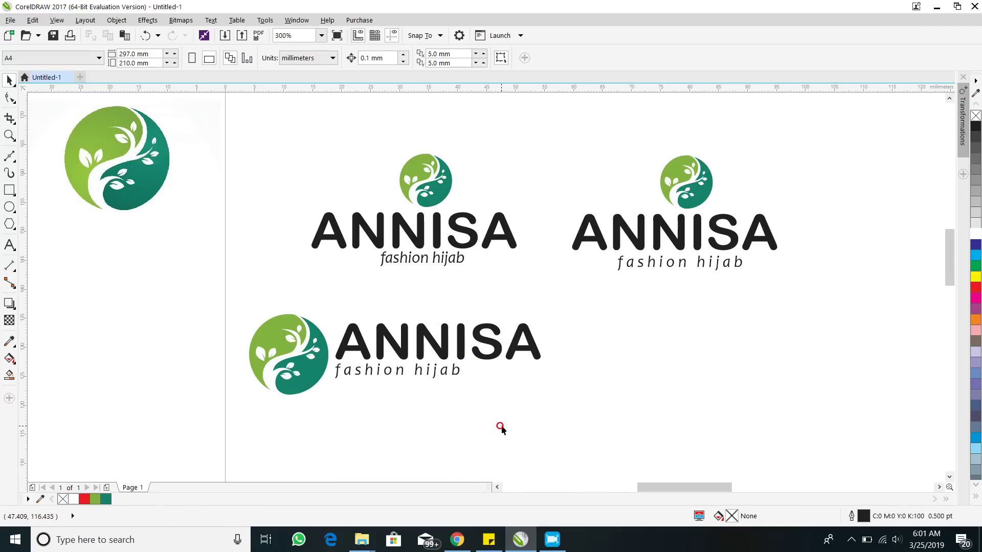
Fill the lower logo's ANNISA with the emblem's light green and its fashion hijab tagline with the dark green.
left_click(443, 353)
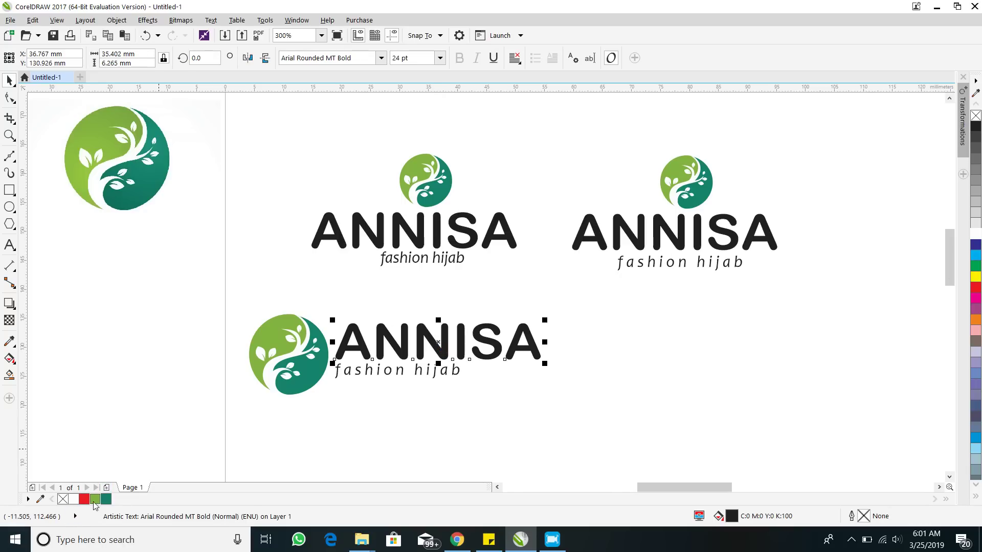
left_click(94, 500)
left_click(373, 371)
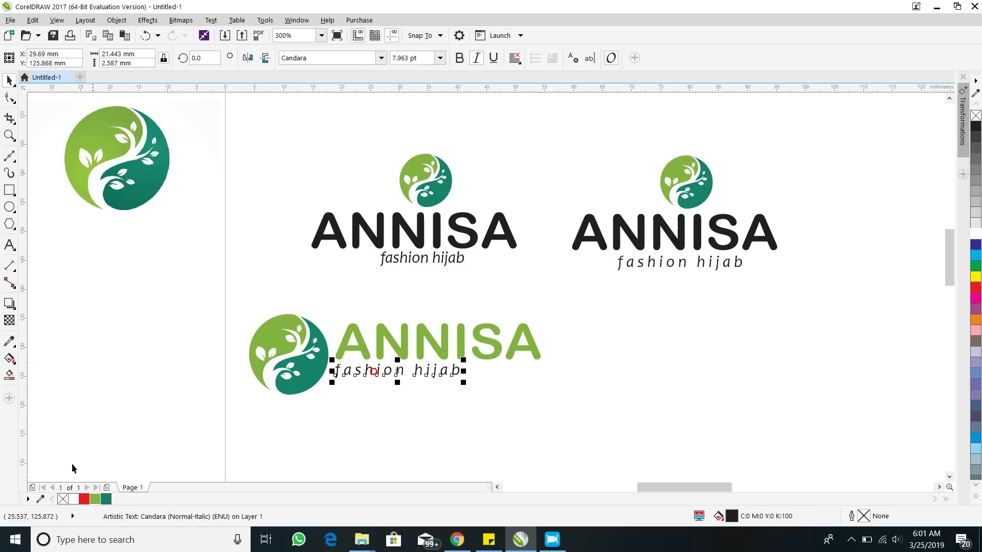
left_click(314, 443)
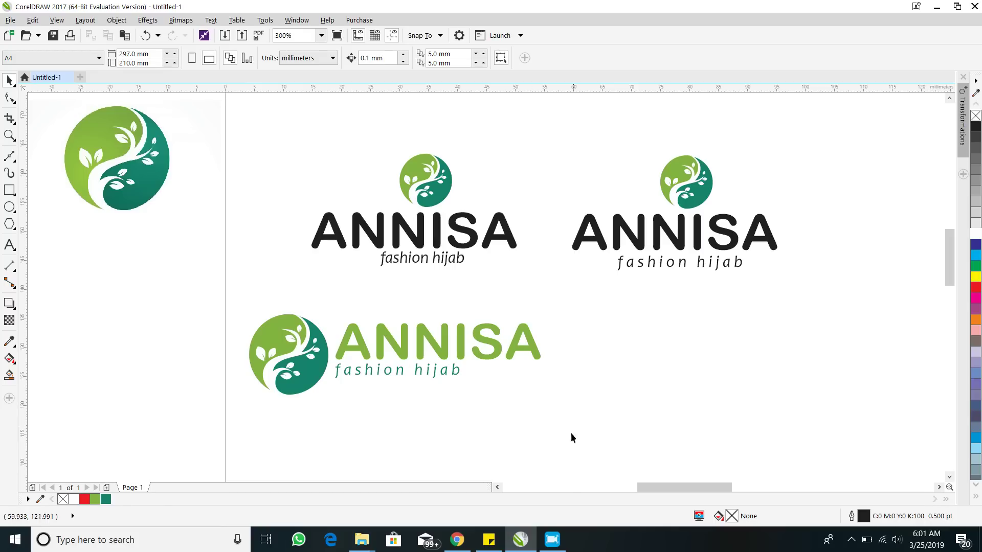
mouse_move(560, 543)
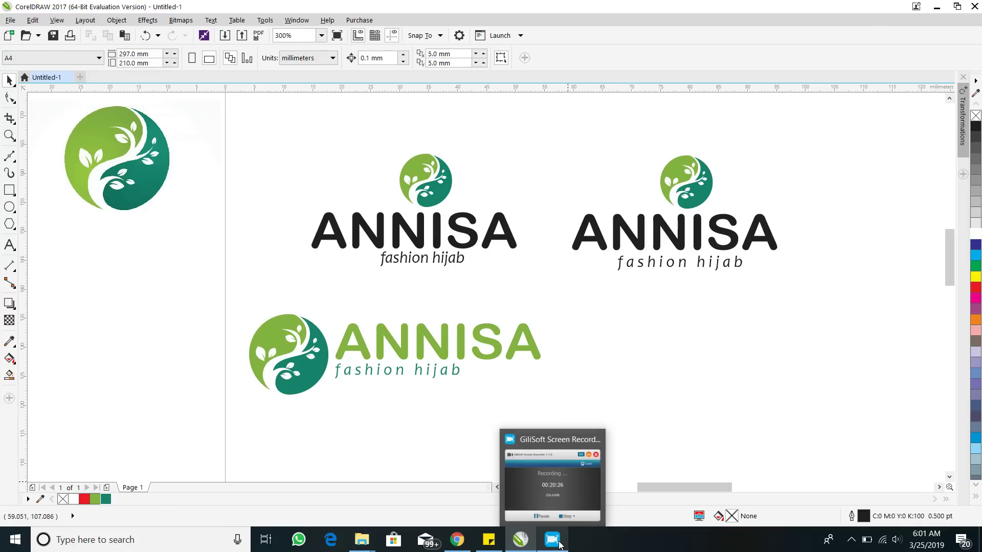